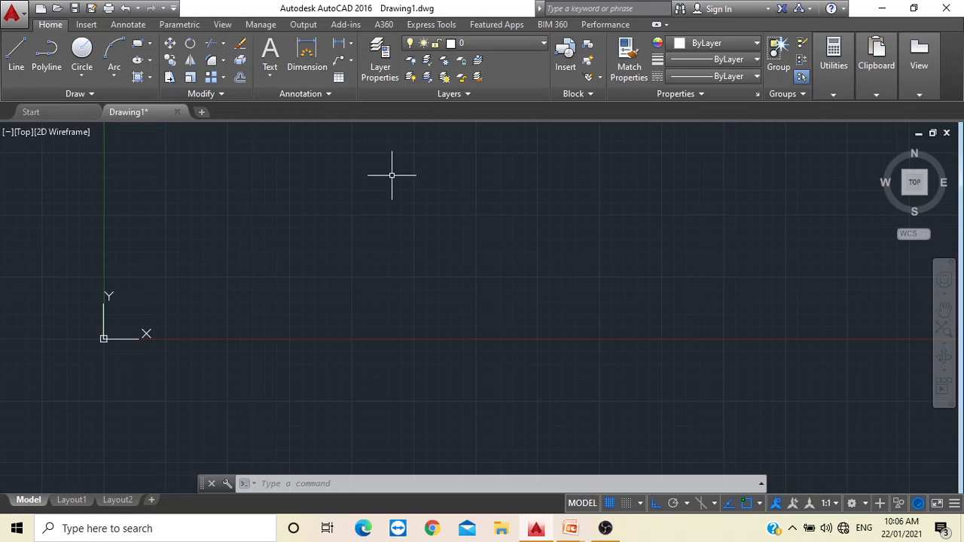
Turn off the grid and draw a circle with a radius of about 23440 above and to the right of the origin.
{"action": "key", "text": "F7"}
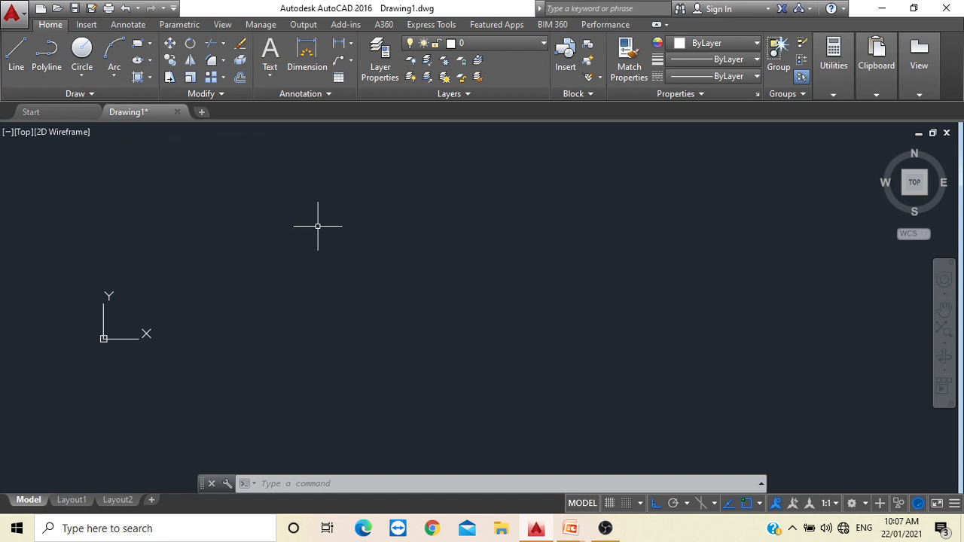
{"action": "left_click", "coordinate": [85, 53]}
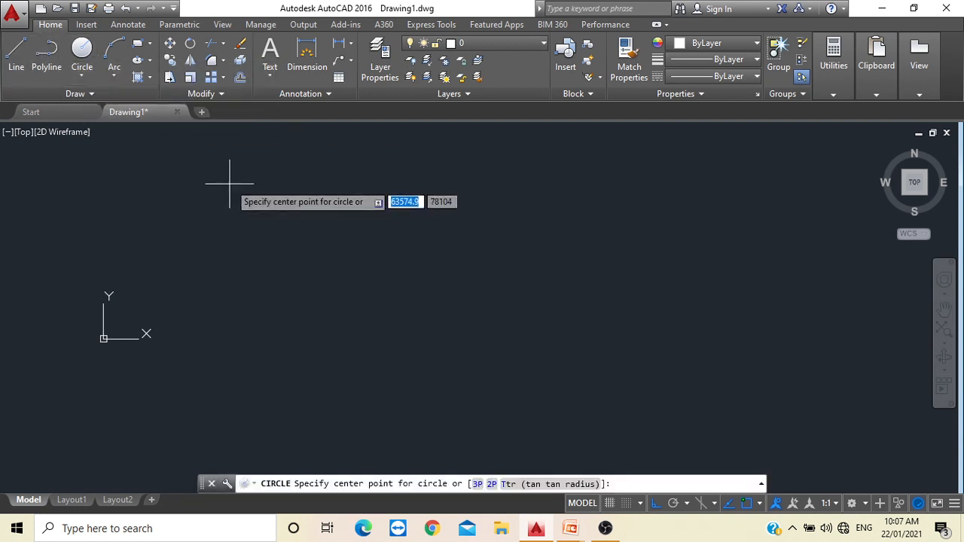
{"action": "left_click", "coordinate": [83, 53]}
{"action": "left_click", "coordinate": [234, 202]}
{"action": "left_click", "coordinate": [265, 250]}
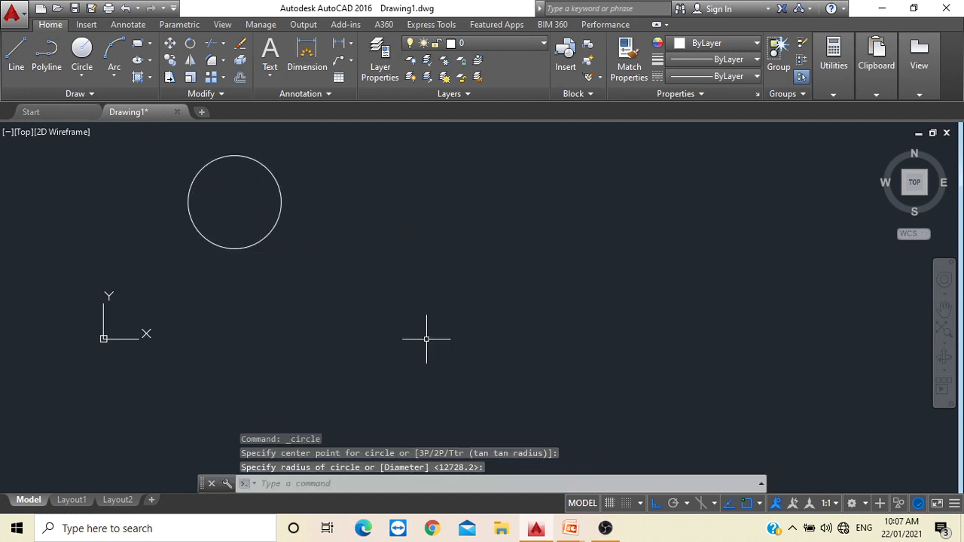
{"action": "left_click", "coordinate": [81, 52]}
{"action": "left_click", "coordinate": [195, 284]}
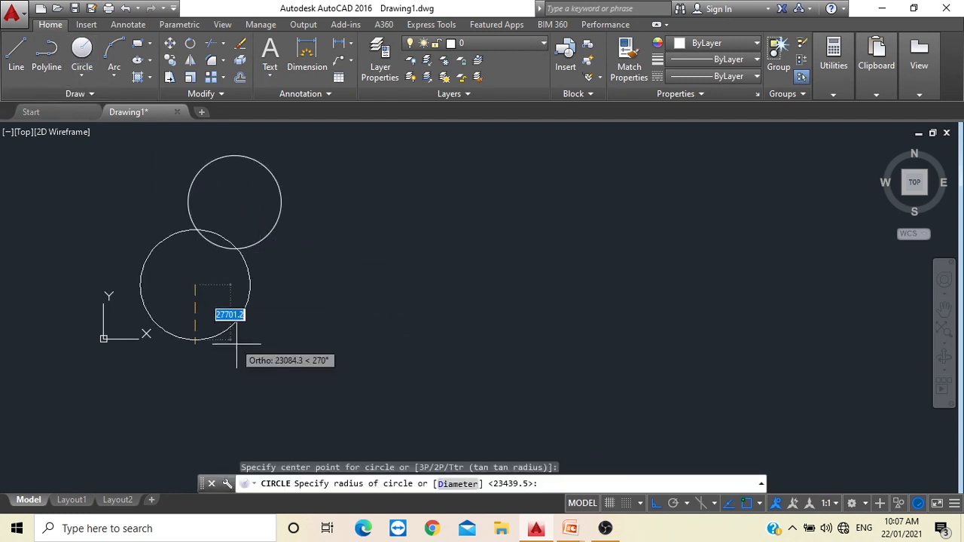
{"action": "key", "text": "Escape"}
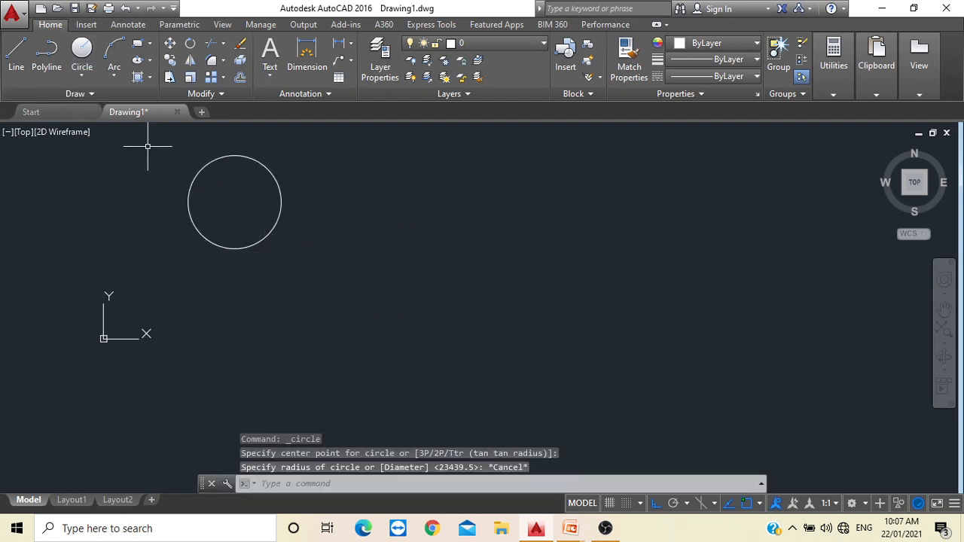
Draw a second circle of nearly the same size directly below the first, leaving a gap between them.
{"action": "left_click", "coordinate": [81, 51]}
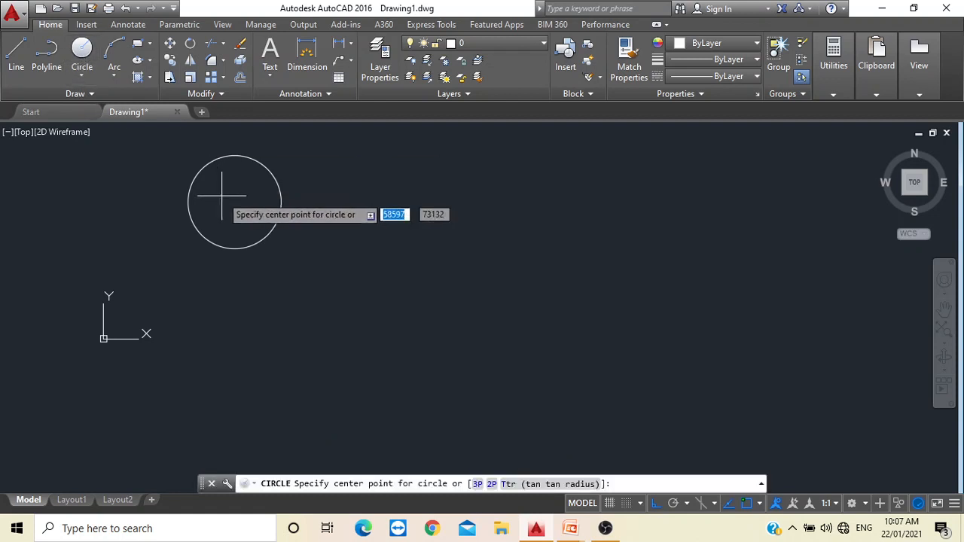
{"action": "left_click", "coordinate": [230, 339]}
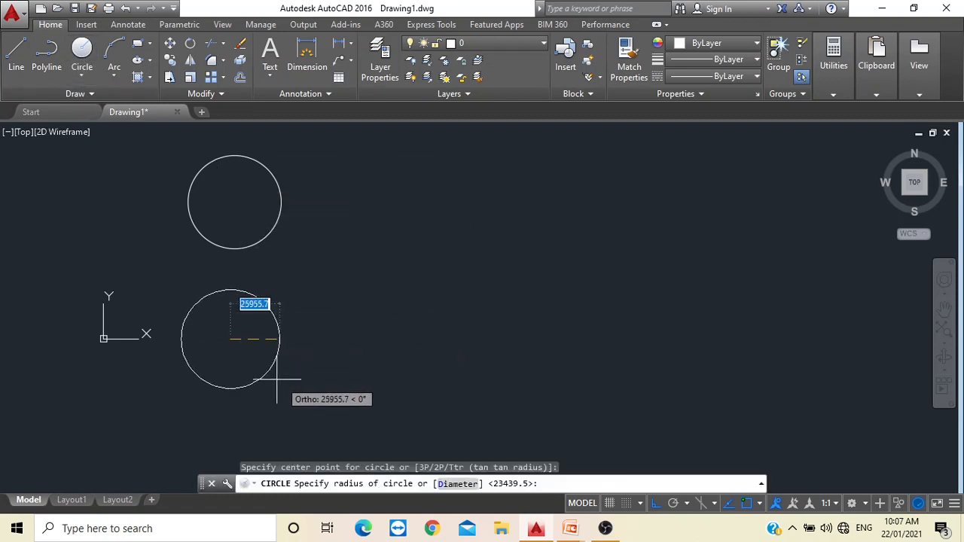
{"action": "left_click", "coordinate": [275, 380]}
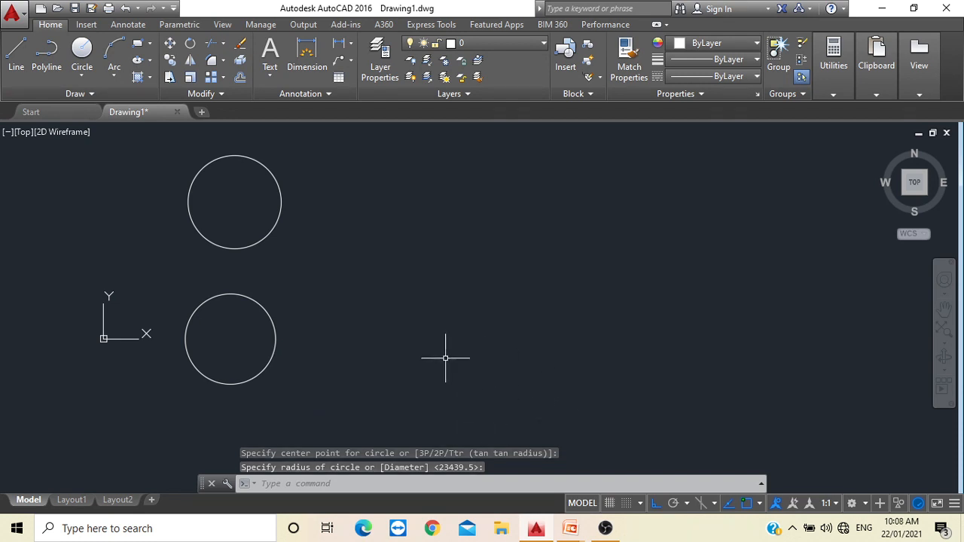
{"action": "key", "text": "Escape"}
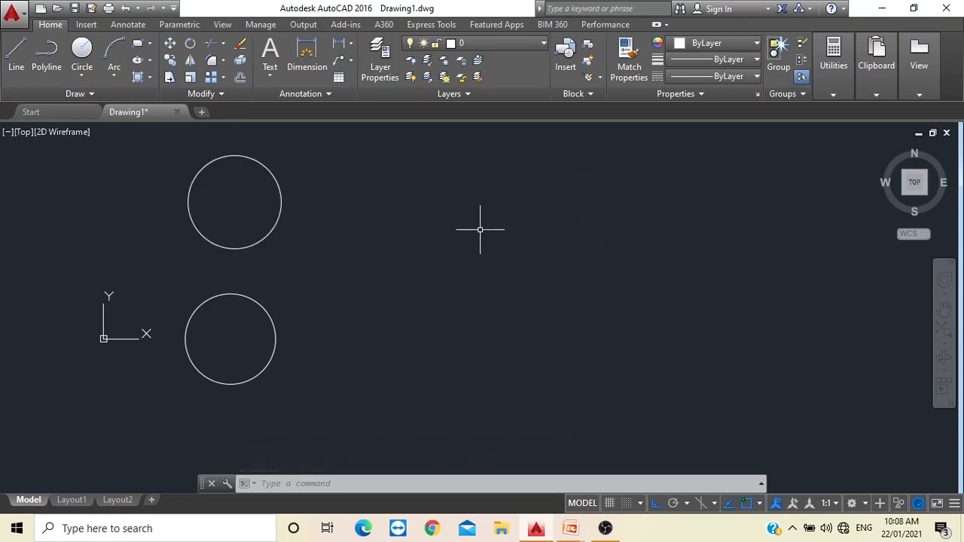
Move the upper circle by its centre about 238935 units straight right, trying Ortho off and on and placing it with Ortho on.
{"action": "left_click", "coordinate": [170, 45]}
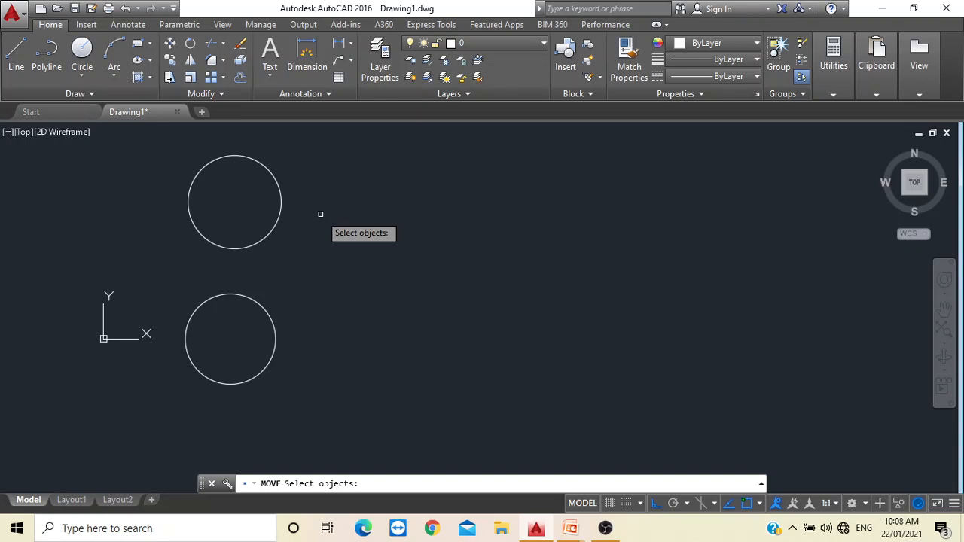
{"action": "left_click", "coordinate": [280, 212]}
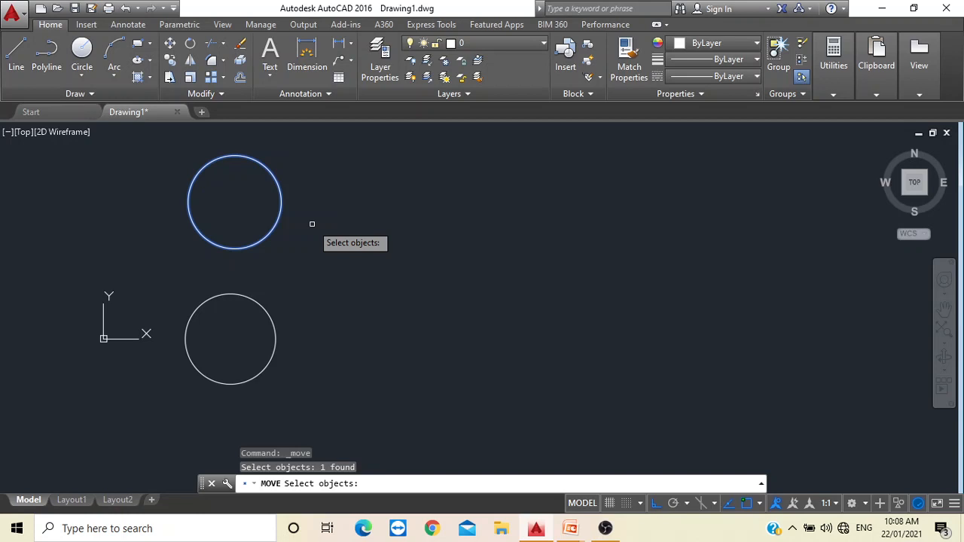
{"action": "key", "text": "Return"}
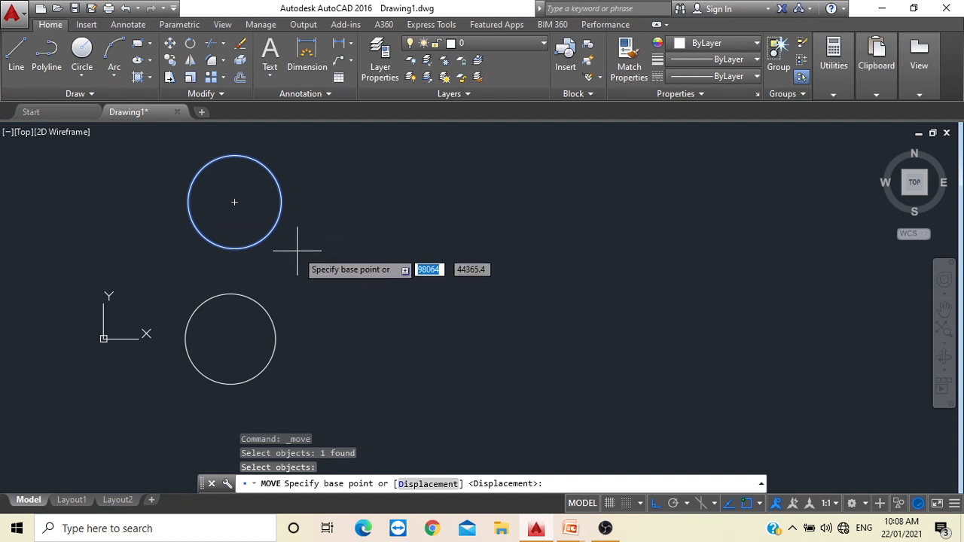
{"action": "left_click", "coordinate": [234, 202]}
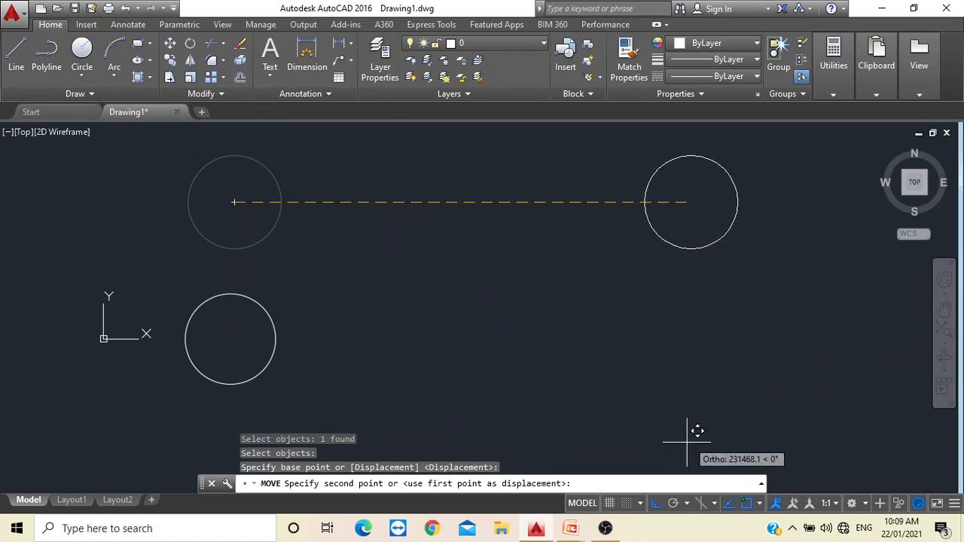
{"action": "left_click", "coordinate": [656, 506]}
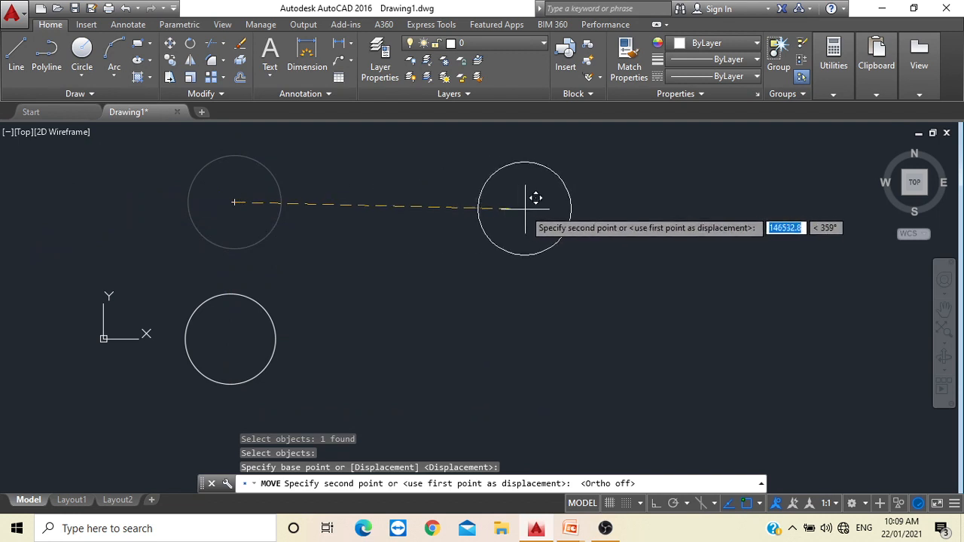
{"action": "left_click", "coordinate": [656, 503]}
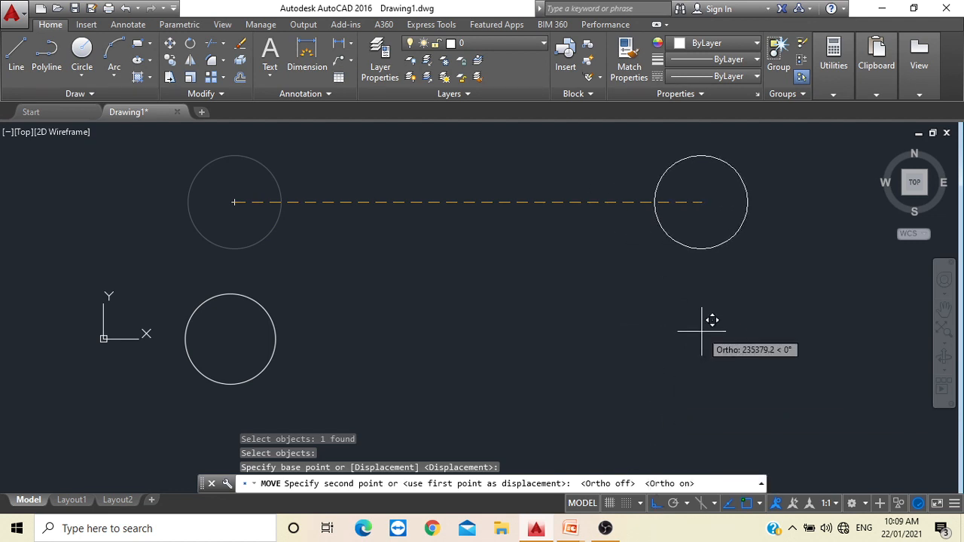
{"action": "key", "text": "F8"}
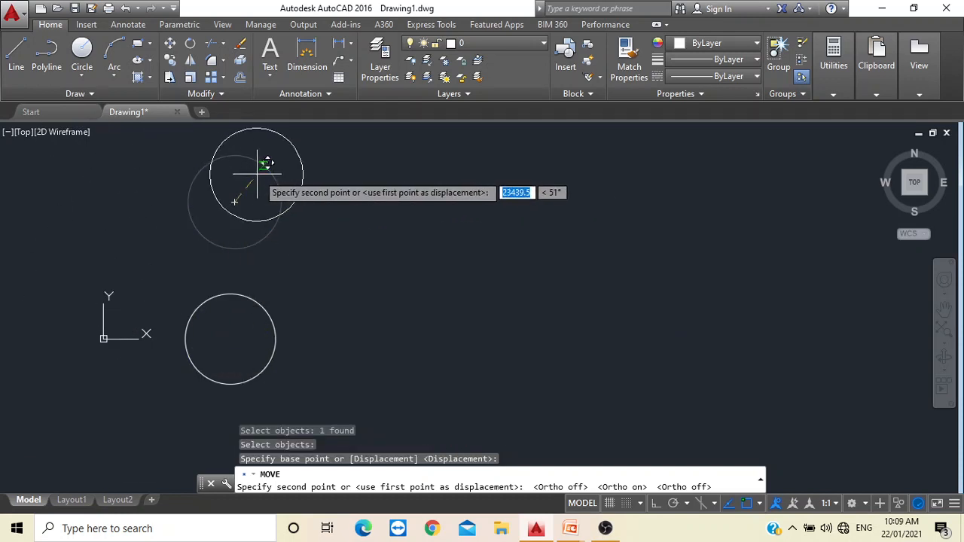
{"action": "key", "text": "F8"}
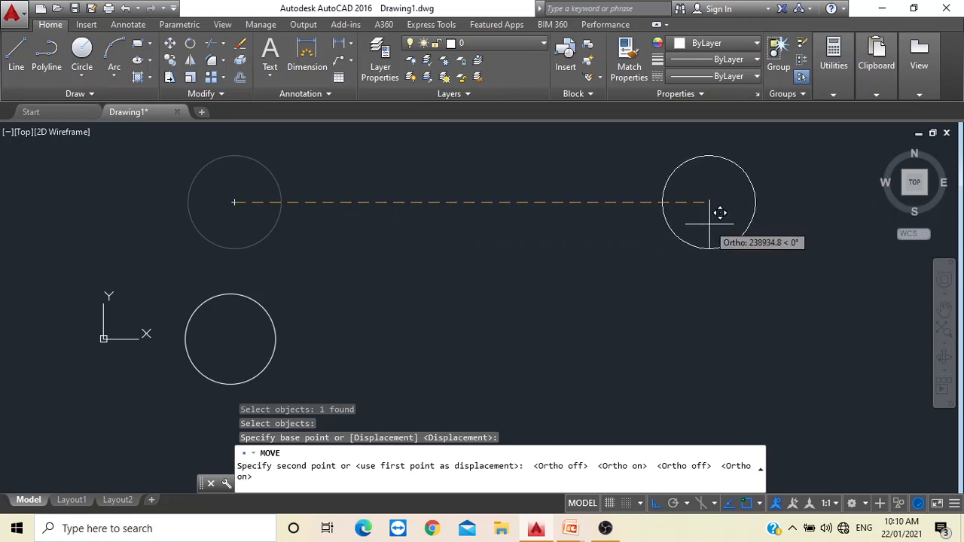
{"action": "left_click", "coordinate": [709, 223]}
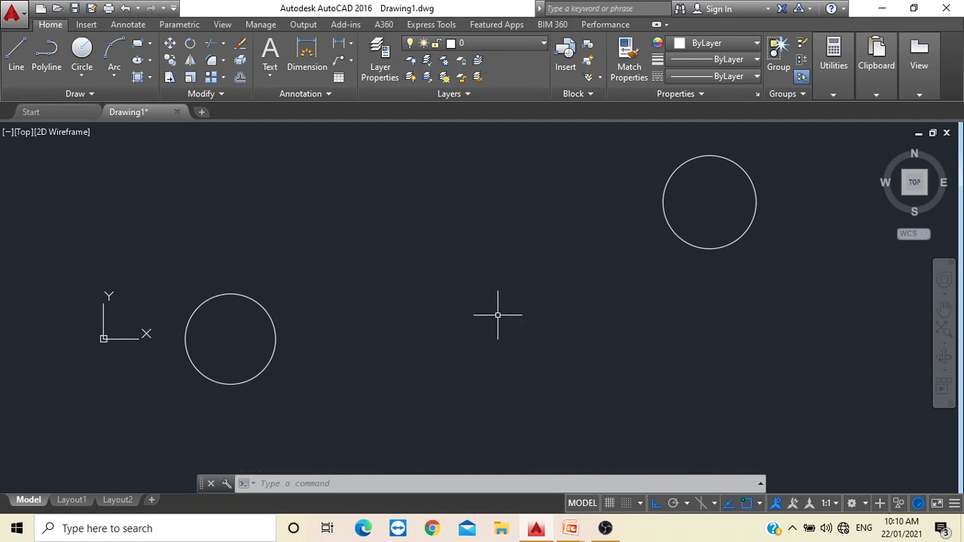
Draw a horizontal rectangle in the empty space between the two circles.
{"action": "left_click", "coordinate": [136, 47]}
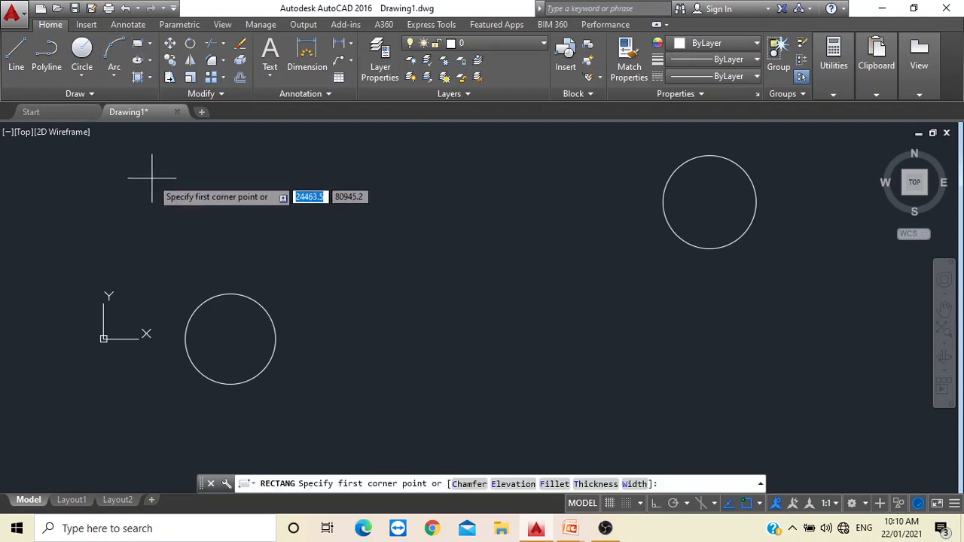
{"action": "left_click", "coordinate": [350, 224]}
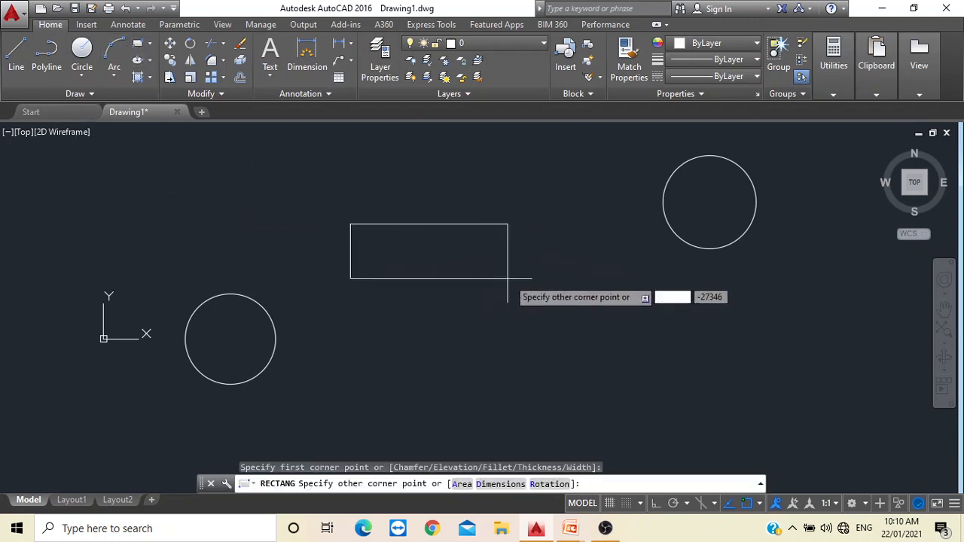
{"action": "left_click", "coordinate": [515, 300]}
{"action": "key", "text": "Escape"}
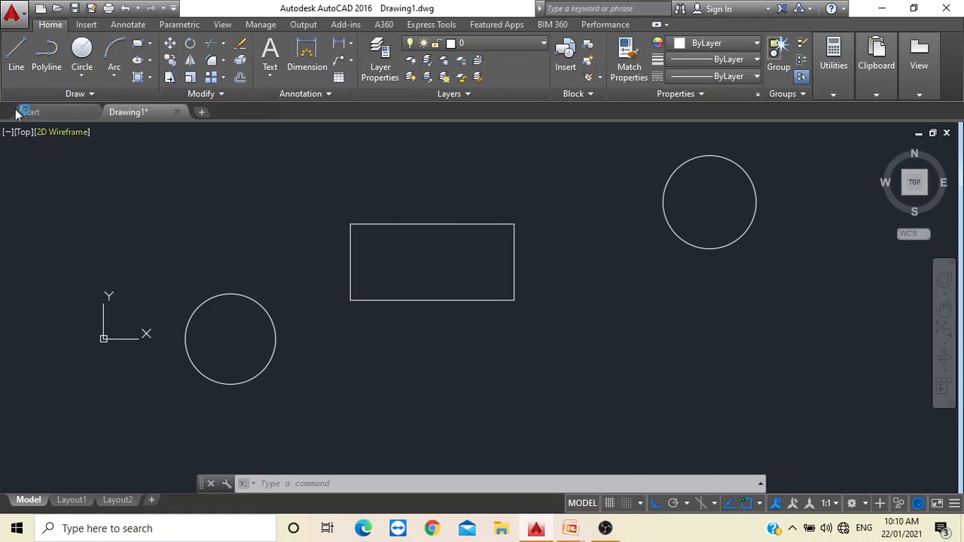
Move the rectangle by its upper-left corner with Ortho off, about 166128 units at 333°, to below the right circle.
{"action": "left_click", "coordinate": [170, 45]}
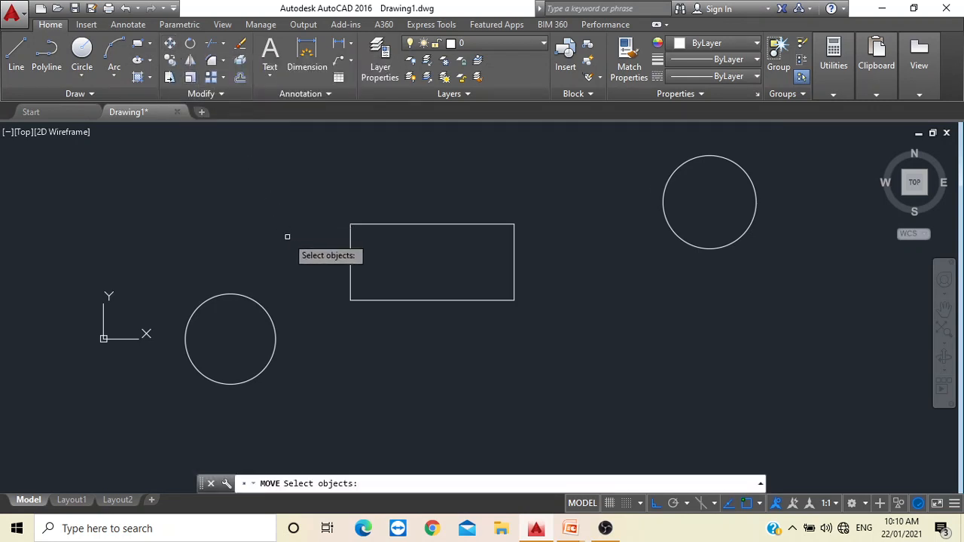
{"action": "left_click", "coordinate": [350, 247]}
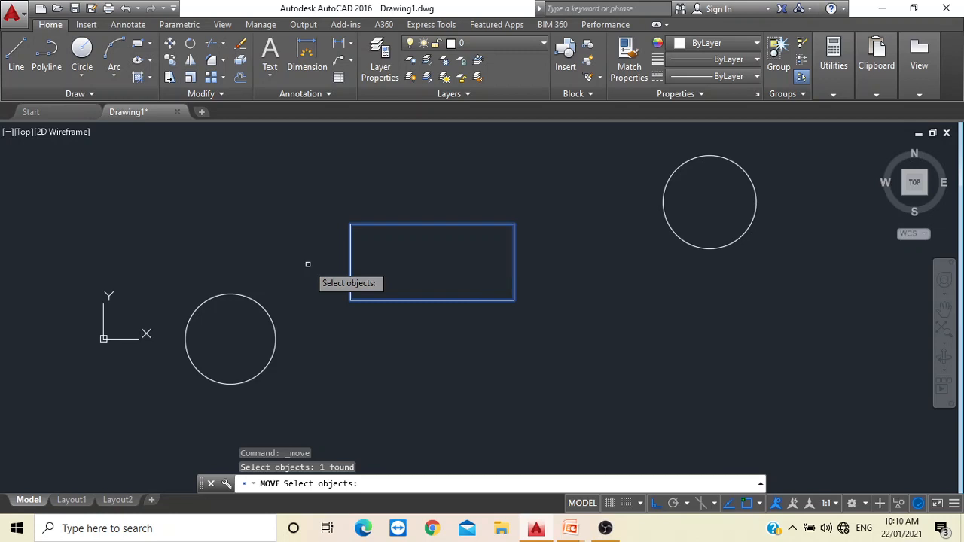
{"action": "key", "text": "Return"}
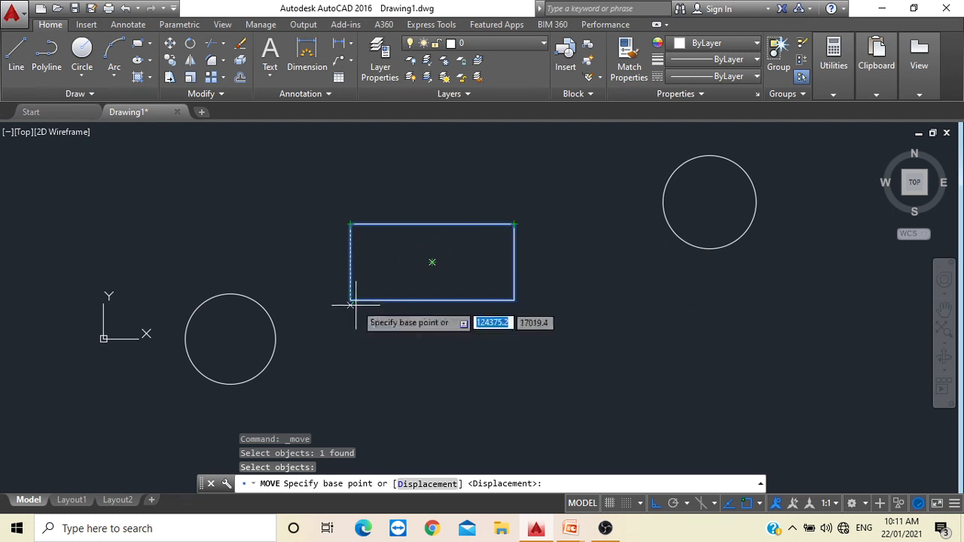
{"action": "left_click", "coordinate": [351, 224]}
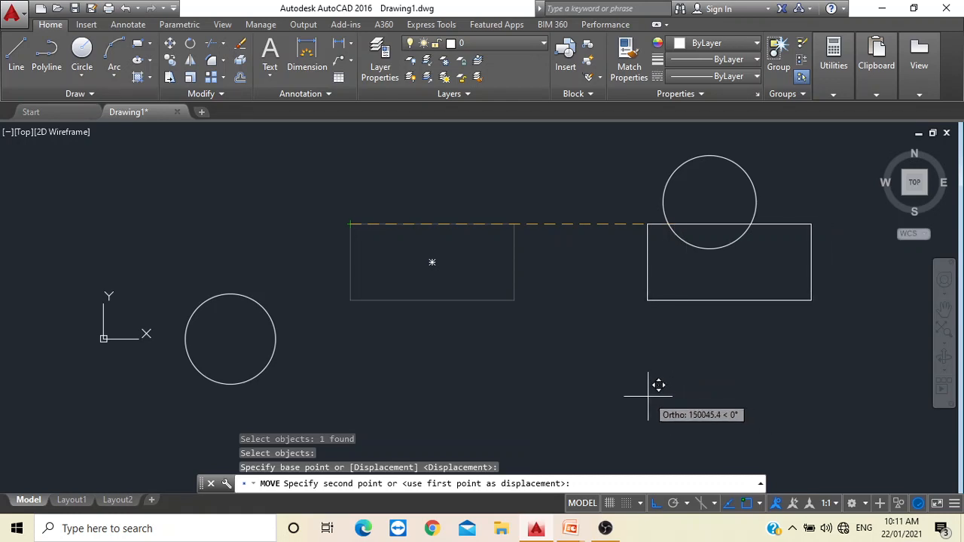
{"action": "key", "text": "F8"}
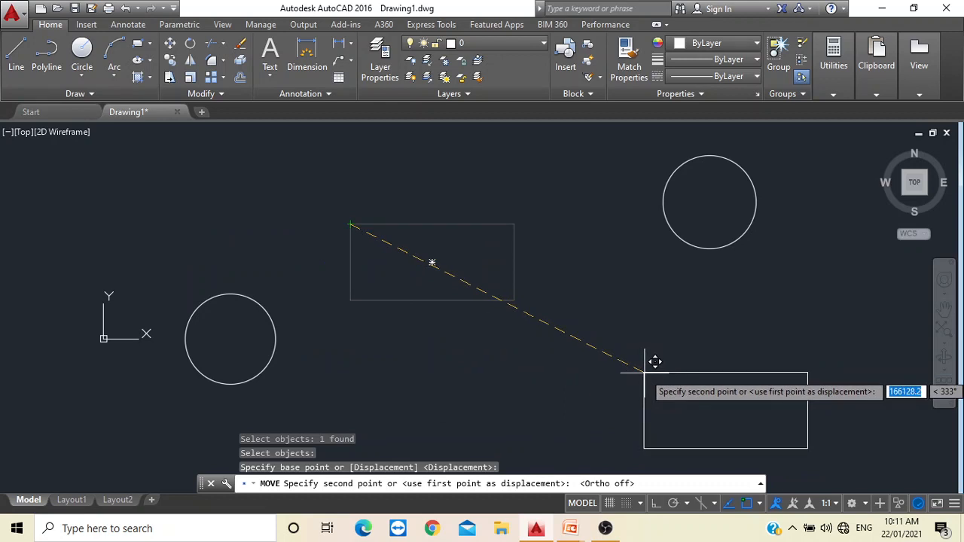
{"action": "left_click", "coordinate": [645, 372]}
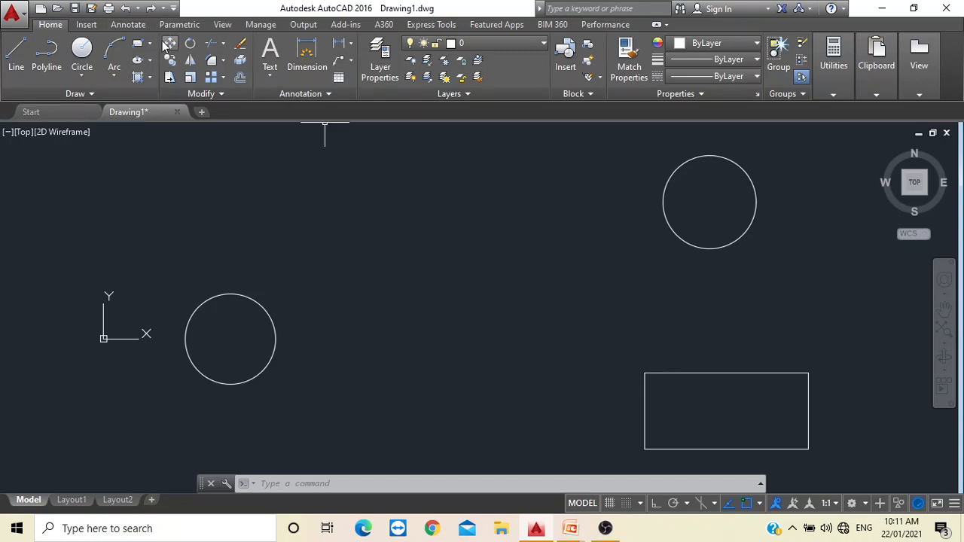
Draw a long, thin horizontal rectangle between the right circle and the existing rectangle, extending past them to the right.
{"action": "scroll", "coordinate": [424, 306], "scroll_direction": "down", "scroll_amount": 2}
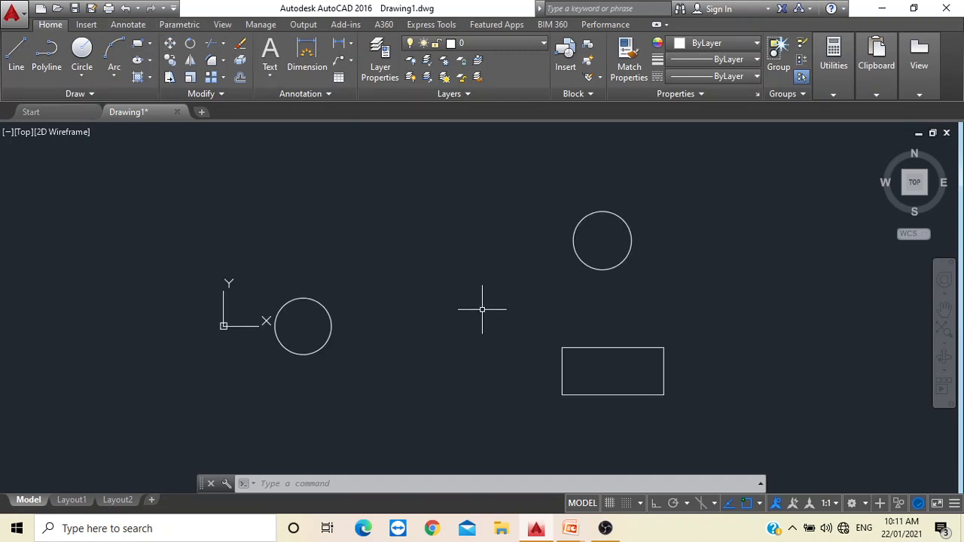
{"action": "middle_click_drag", "start_coordinate": [482, 309], "coordinate": [415, 289]}
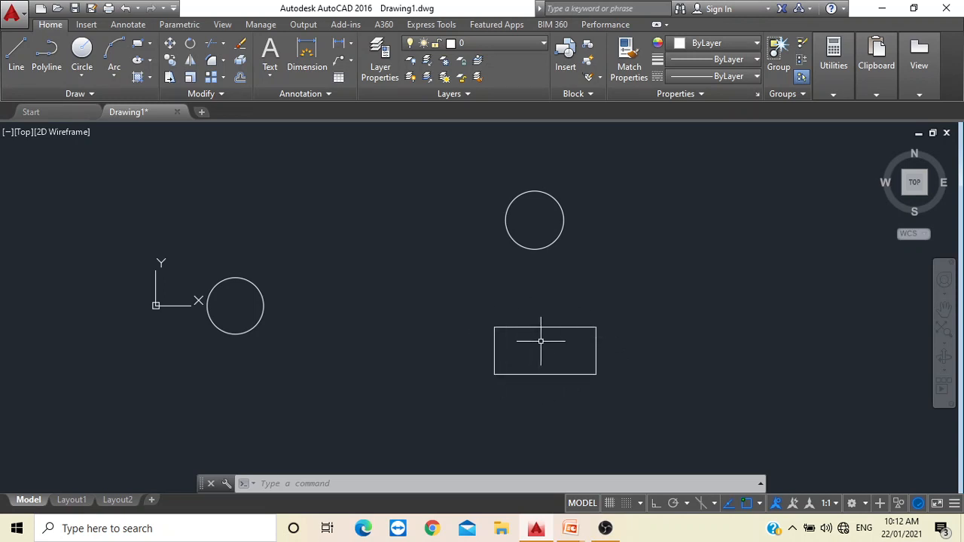
{"action": "left_click", "coordinate": [137, 43]}
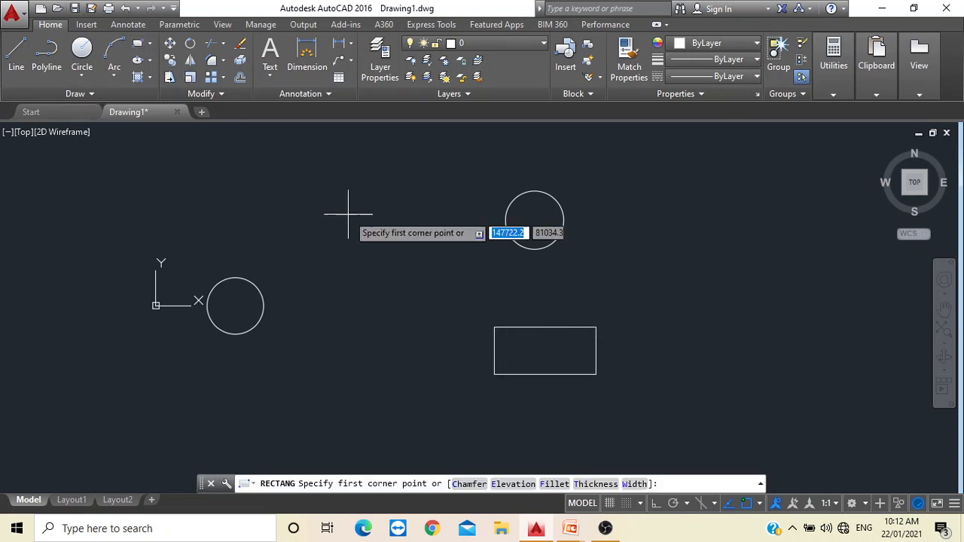
{"action": "left_click", "coordinate": [548, 269]}
{"action": "left_click", "coordinate": [784, 290]}
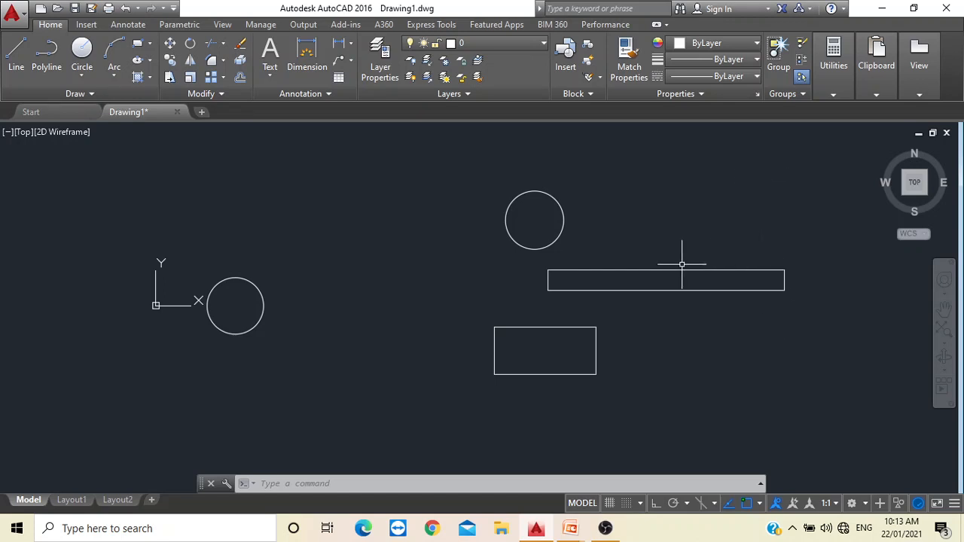
Rotate the long, thin rectangle by 270° about its upper-right corner to stand vertically above that point.
{"action": "left_click", "coordinate": [191, 47]}
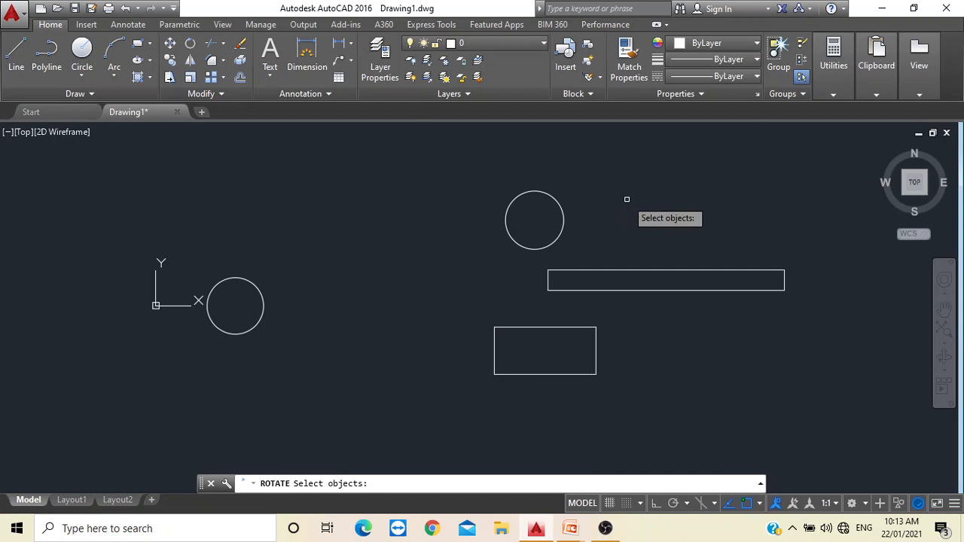
{"action": "left_click", "coordinate": [653, 270]}
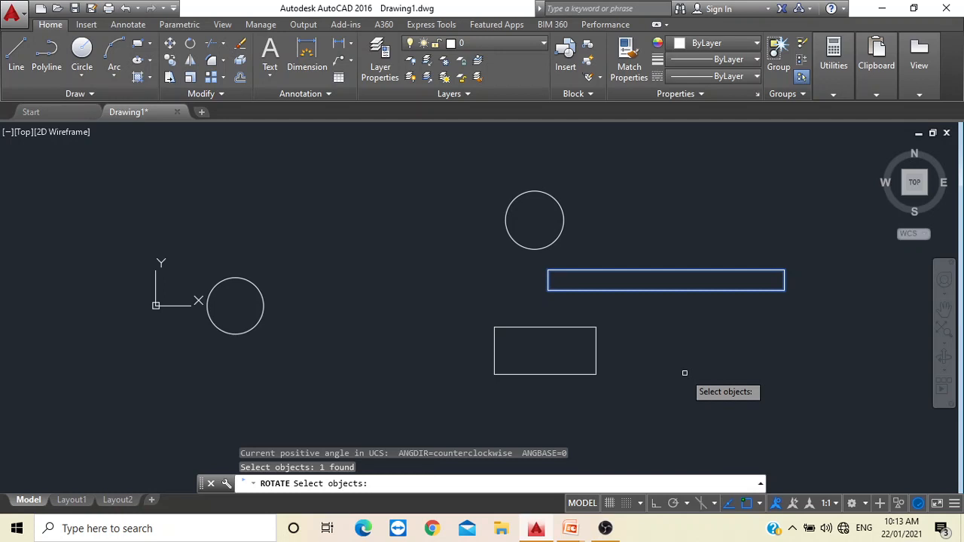
{"action": "key", "text": "Return"}
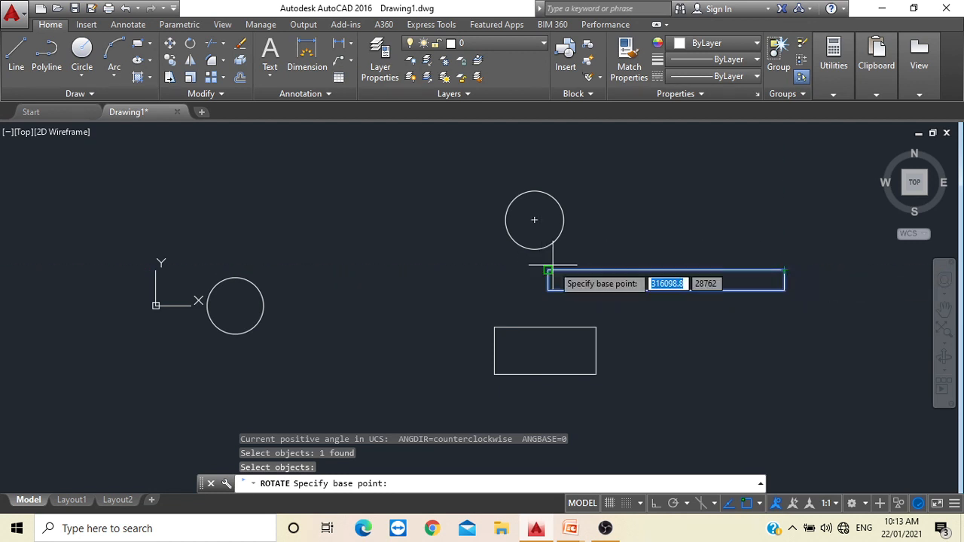
{"action": "left_click", "coordinate": [785, 269]}
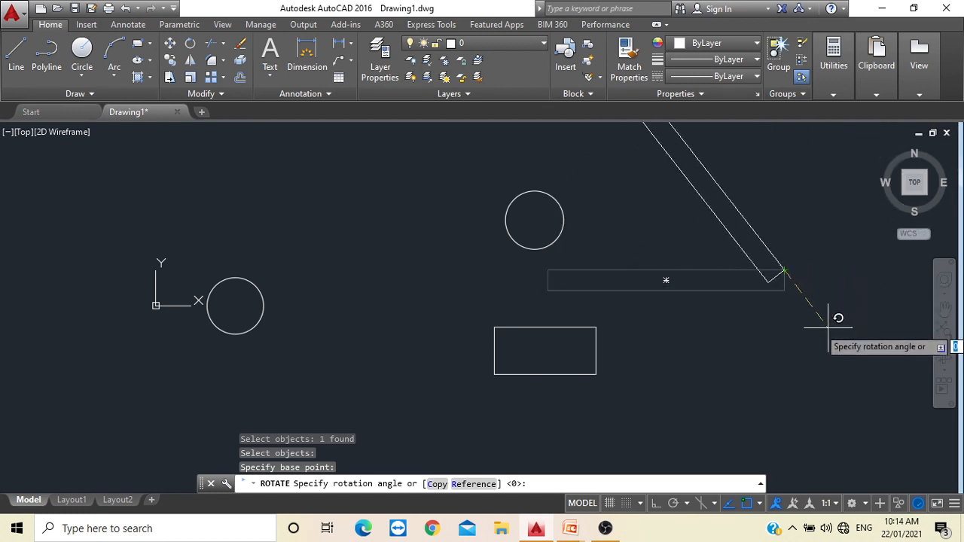
{"action": "left_click", "coordinate": [783, 343]}
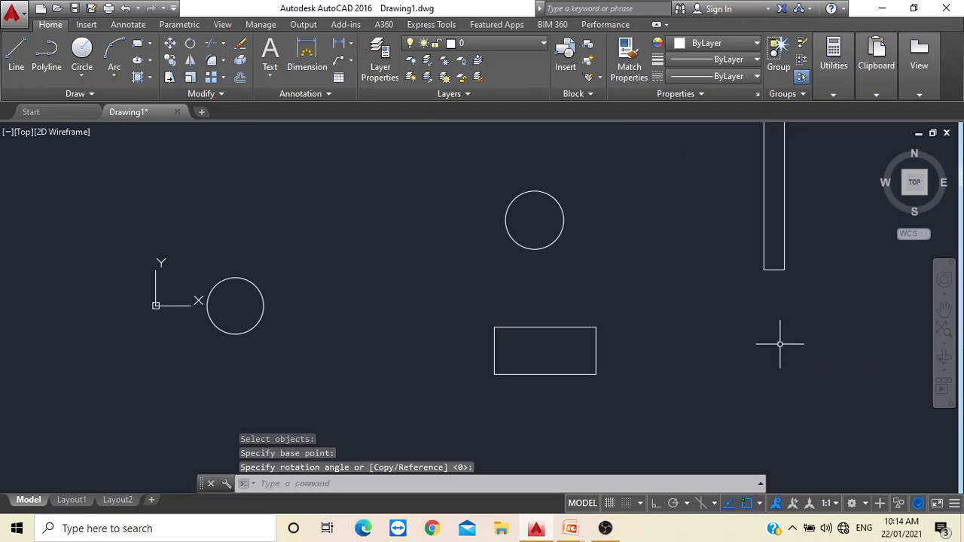
Rotate the vertical thin rectangle about its centre to a diagonal position rising toward the upper right.
{"action": "mouse_move", "coordinate": [659, 308]}
{"action": "middle_mouse_down"}
{"action": "mouse_move", "coordinate": [633, 321]}
{"action": "mouse_move", "coordinate": [485, 473]}
{"action": "middle_mouse_up"}
{"action": "scroll", "coordinate": [525, 421], "scroll_direction": "down", "scroll_amount": 2}
{"action": "middle_click_drag", "start_coordinate": [516, 415], "coordinate": [535, 336]}
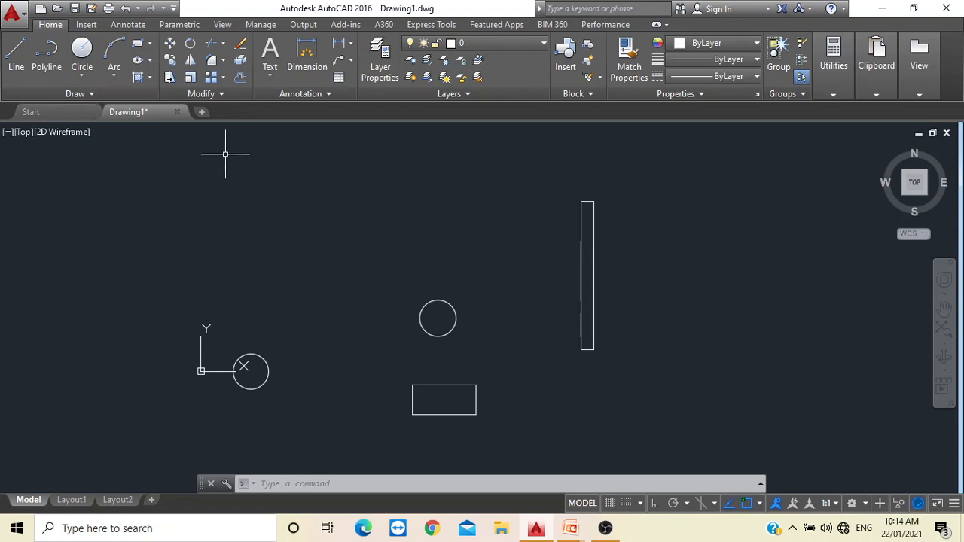
{"action": "left_click", "coordinate": [191, 45]}
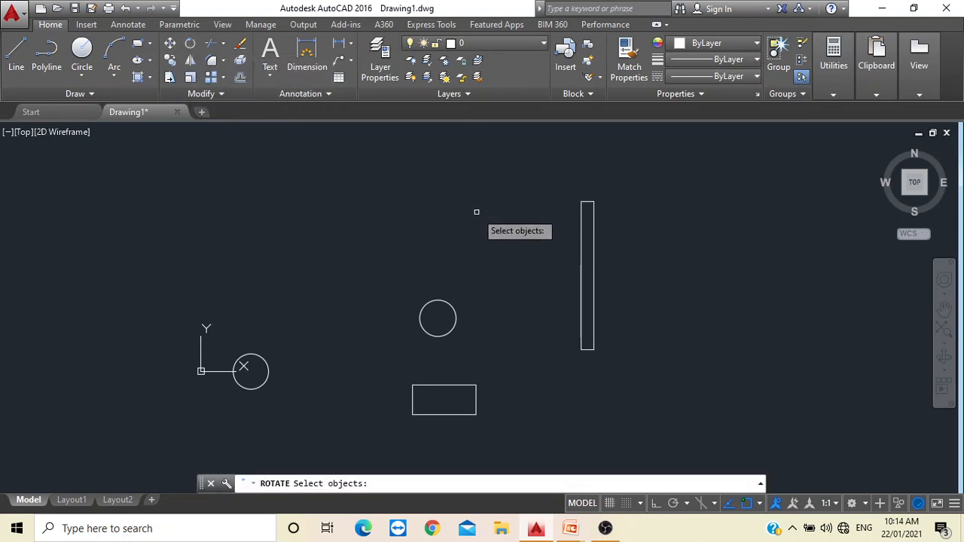
{"action": "left_click", "coordinate": [580, 247]}
{"action": "key", "text": "Return"}
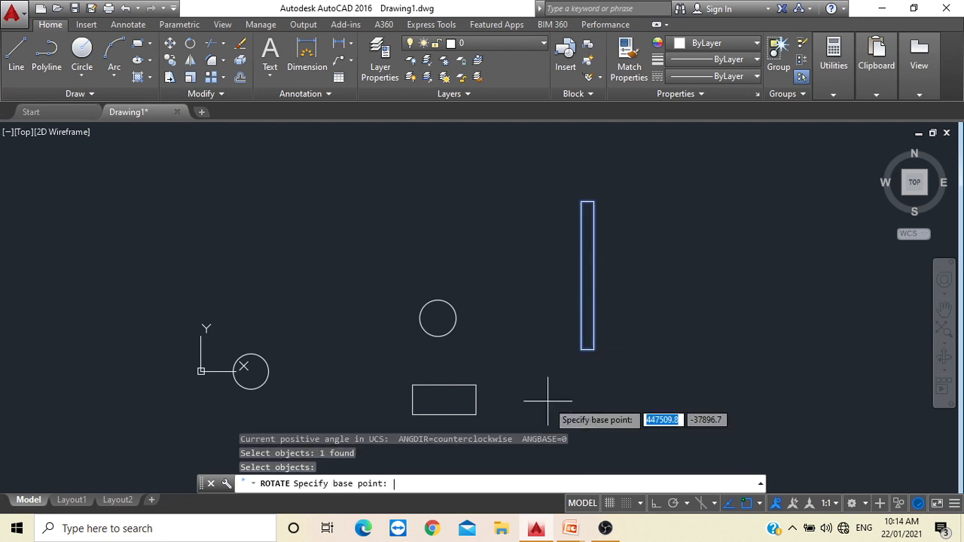
{"action": "left_click", "coordinate": [587, 276]}
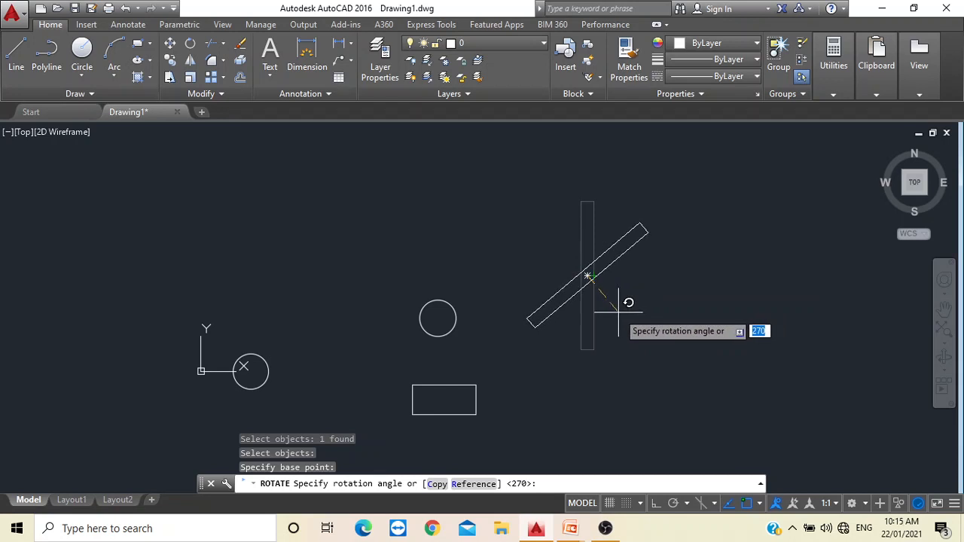
{"action": "left_click", "coordinate": [618, 310]}
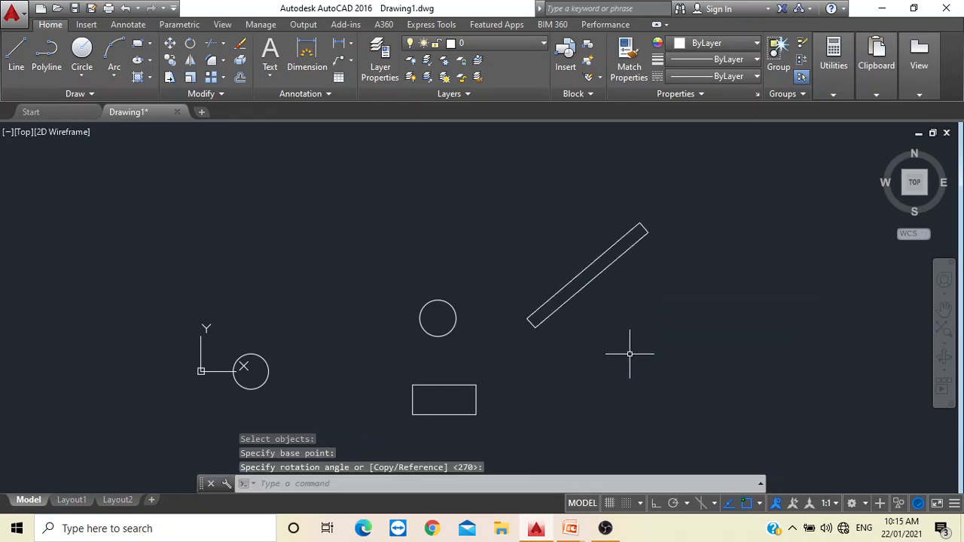
{"action": "key", "text": "Escape"}
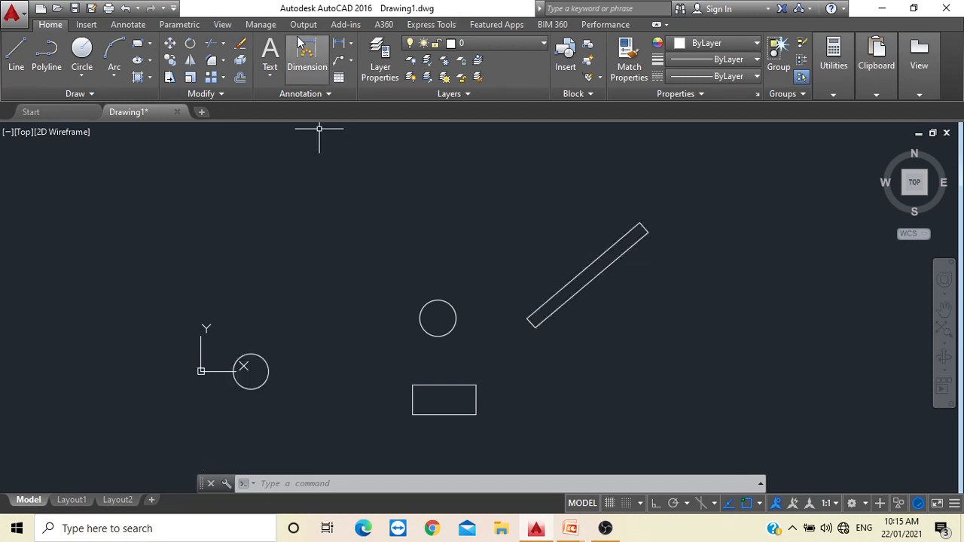
Erase the diagonal thin rectangle and the circle next to the origin together.
{"action": "left_click", "coordinate": [242, 46]}
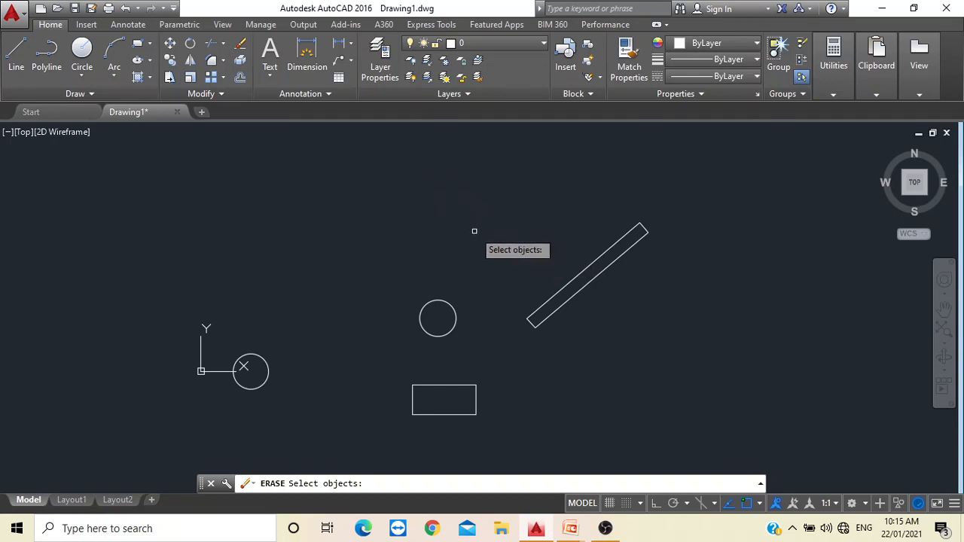
{"action": "left_click", "coordinate": [575, 278]}
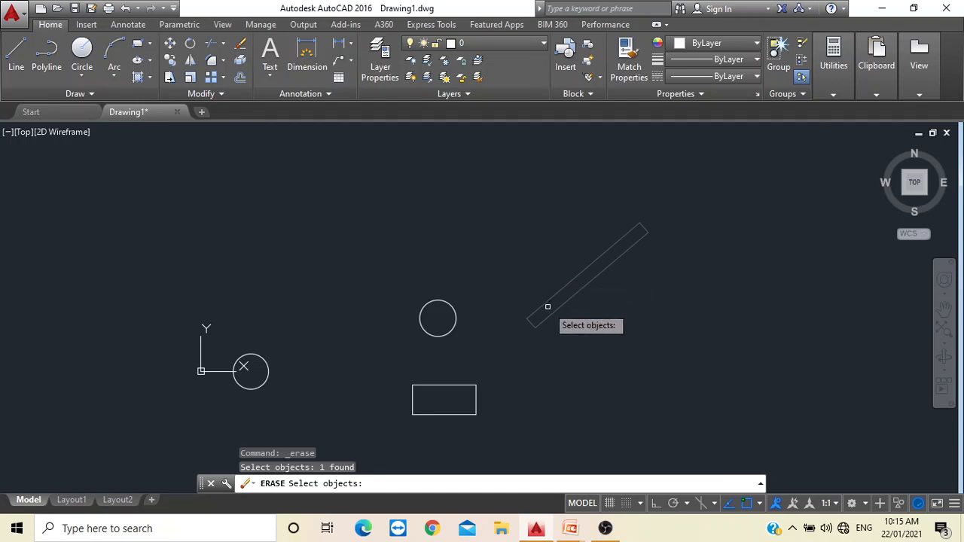
{"action": "left_click", "coordinate": [244, 366]}
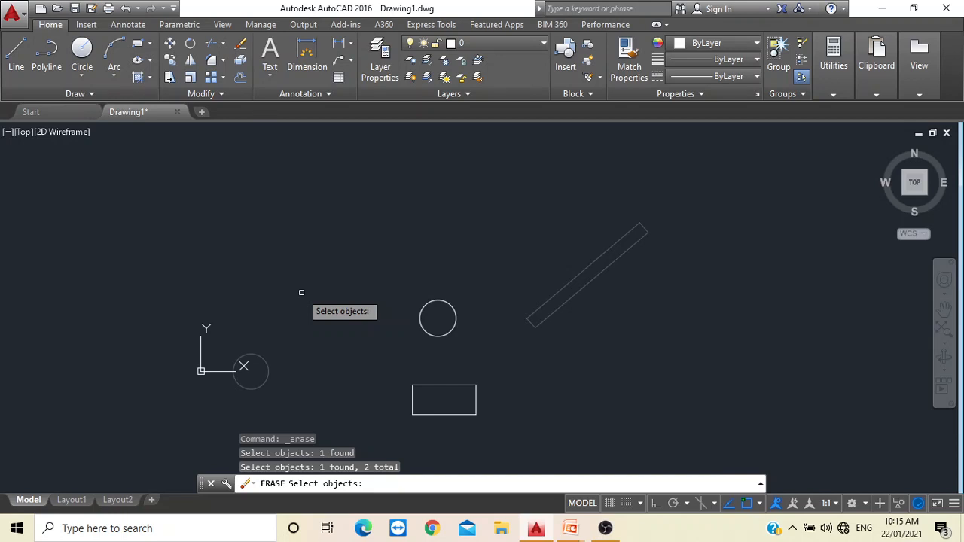
{"action": "key", "text": "Return"}
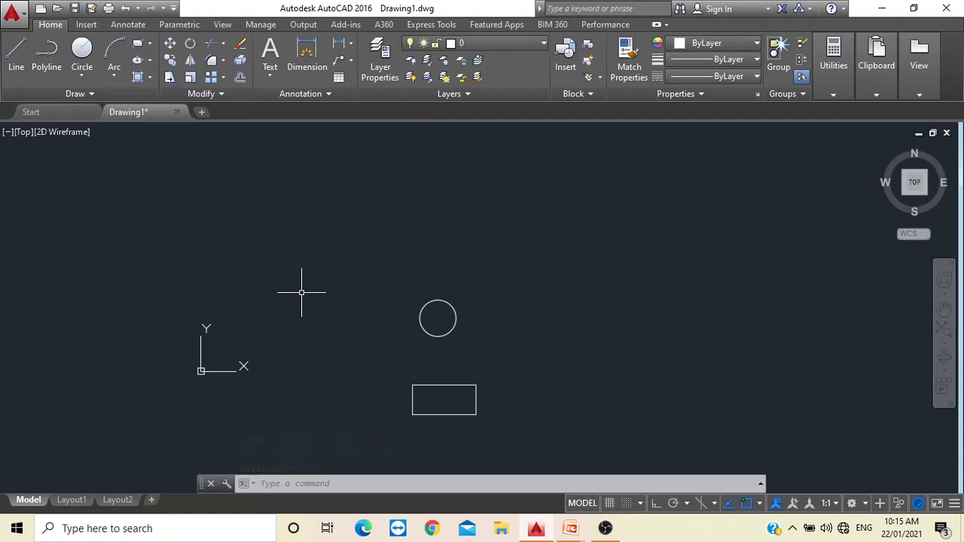
{"action": "key", "text": "Escape"}
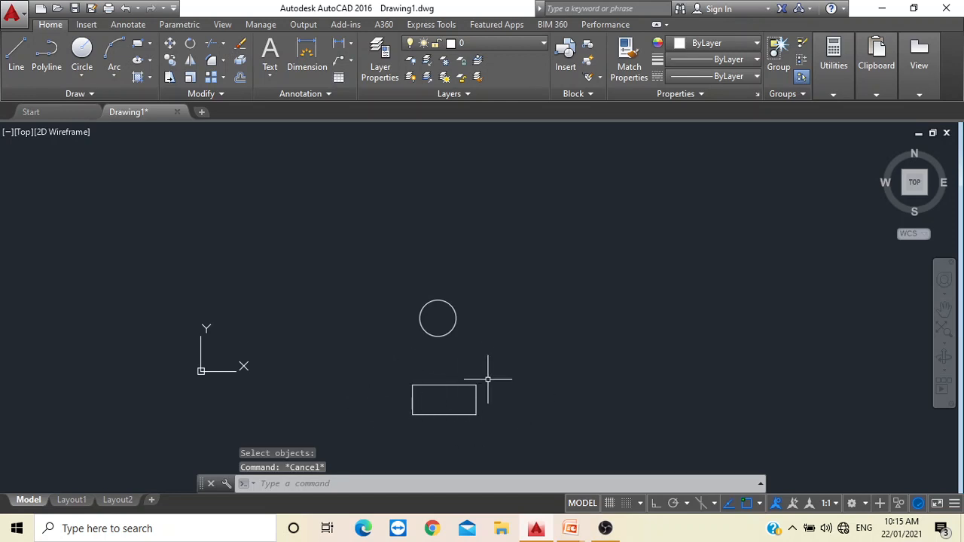
{"action": "left_click", "coordinate": [241, 46]}
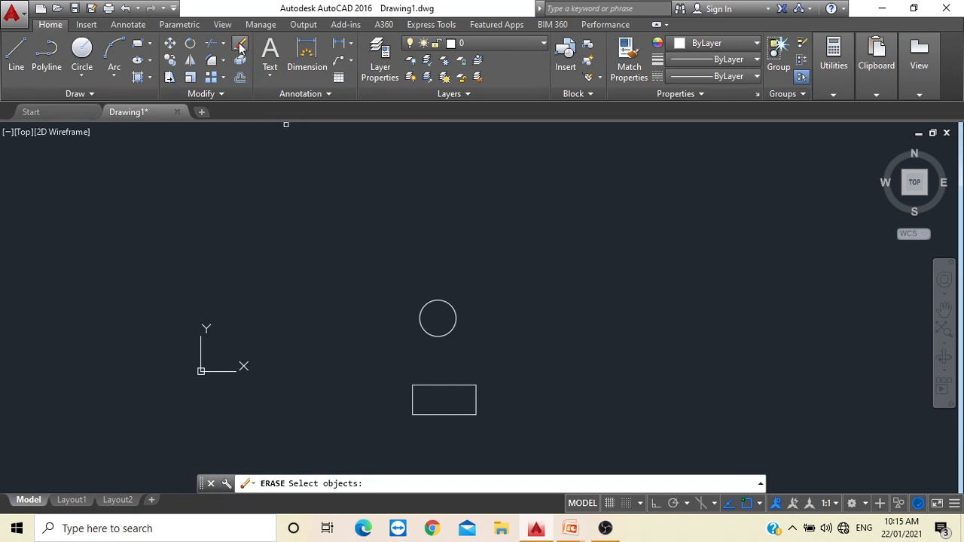
{"action": "key", "text": "Escape"}
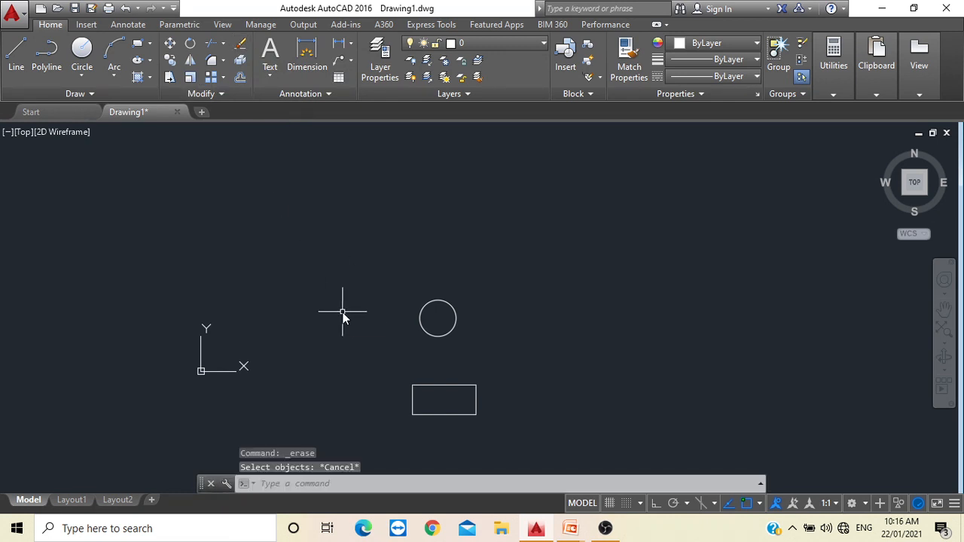
{"action": "type", "text": "E"}
{"action": "key", "text": "Return"}
{"action": "key", "text": "Escape"}
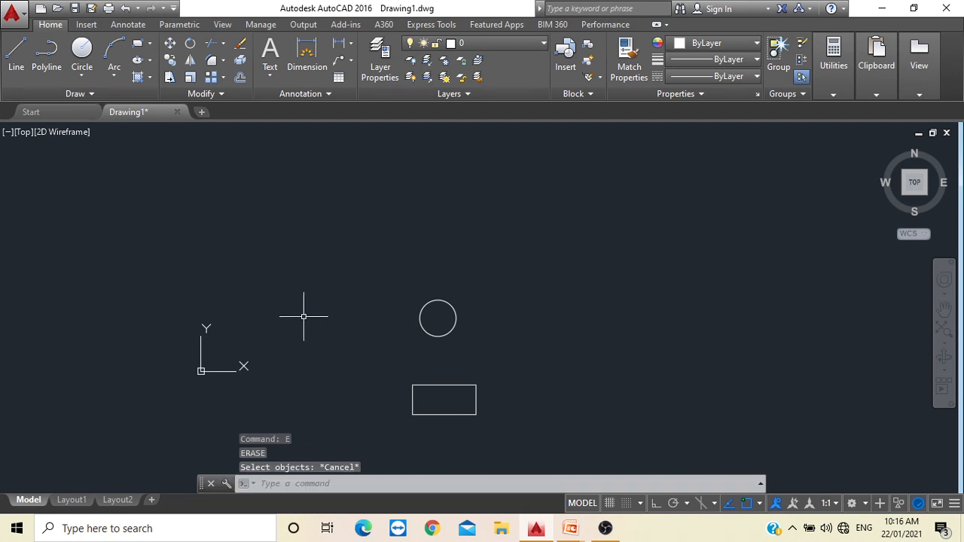
Erase the horizontal rectangle below the remaining circle.
{"action": "left_click", "coordinate": [241, 48]}
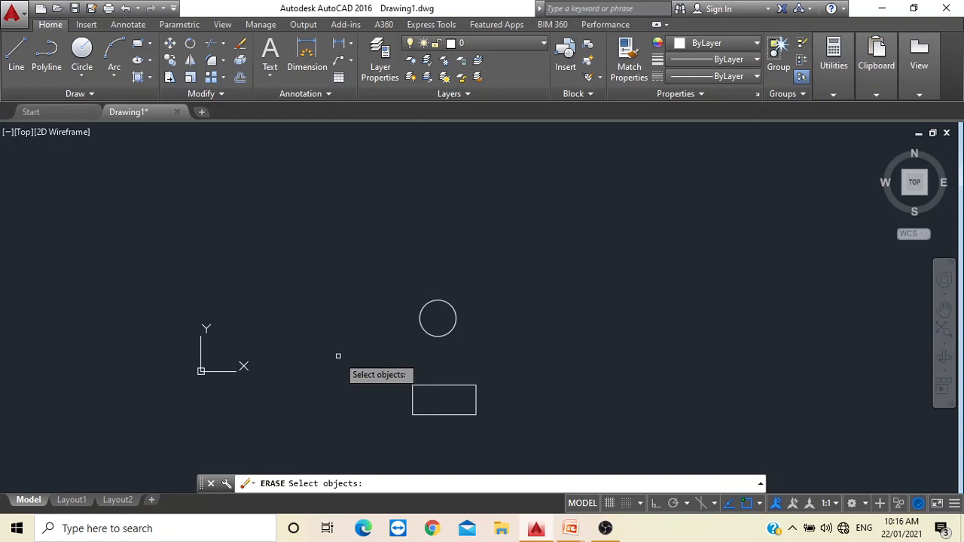
{"action": "left_click", "coordinate": [456, 385]}
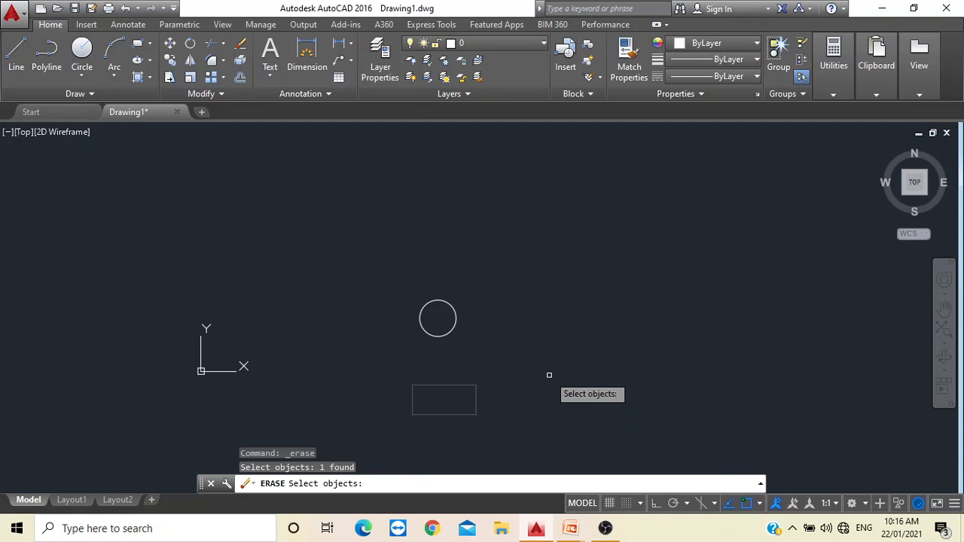
{"action": "key", "text": "Return"}
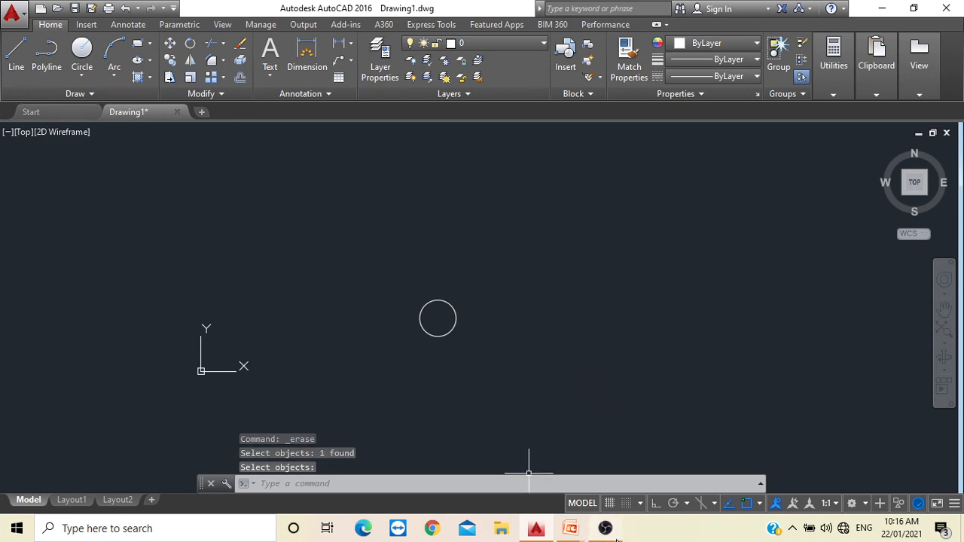
{"action": "left_click", "coordinate": [605, 528]}
{"action": "key", "text": "alt+Tab"}
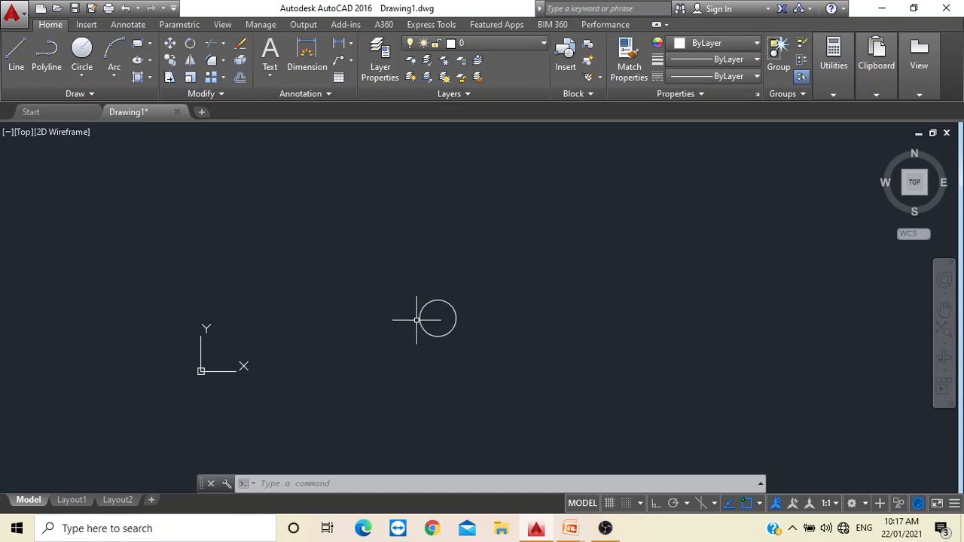
Draw a horizontal line about 124334 units long to the right of the circle, with Ortho on.
{"action": "scroll", "coordinate": [443, 331], "scroll_direction": "up", "scroll_amount": 5}
{"action": "scroll", "coordinate": [443, 330], "scroll_direction": "down", "scroll_amount": 2}
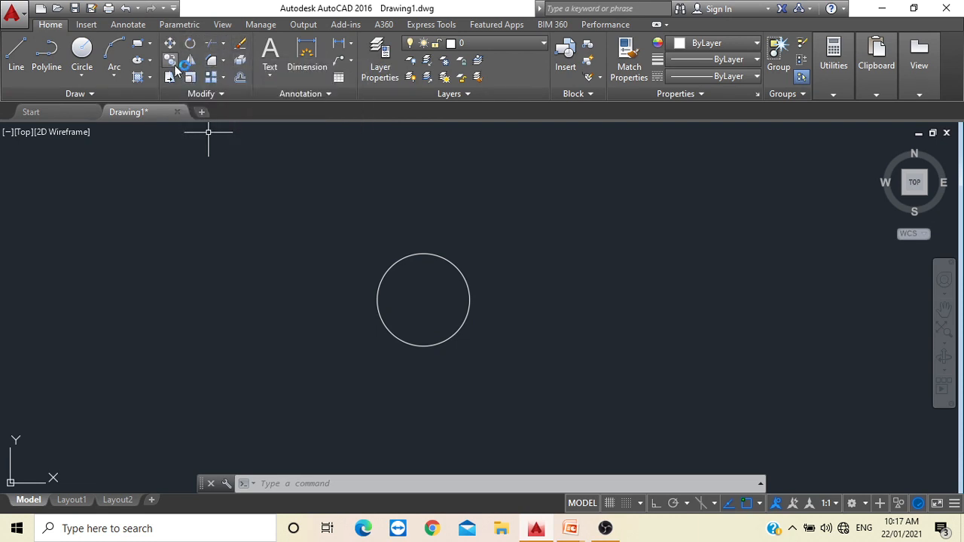
{"action": "middle_click_drag", "start_coordinate": [456, 221], "coordinate": [344, 191]}
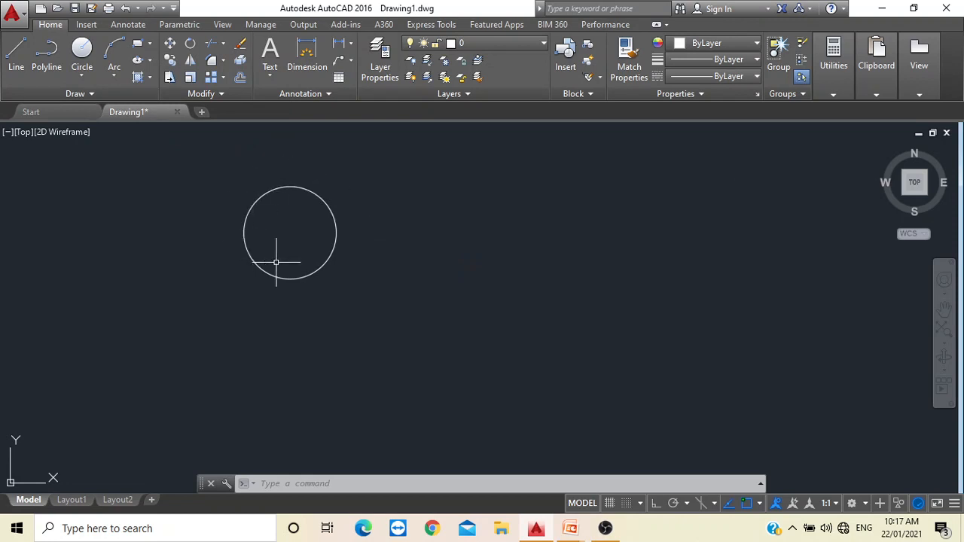
{"action": "left_click", "coordinate": [16, 52]}
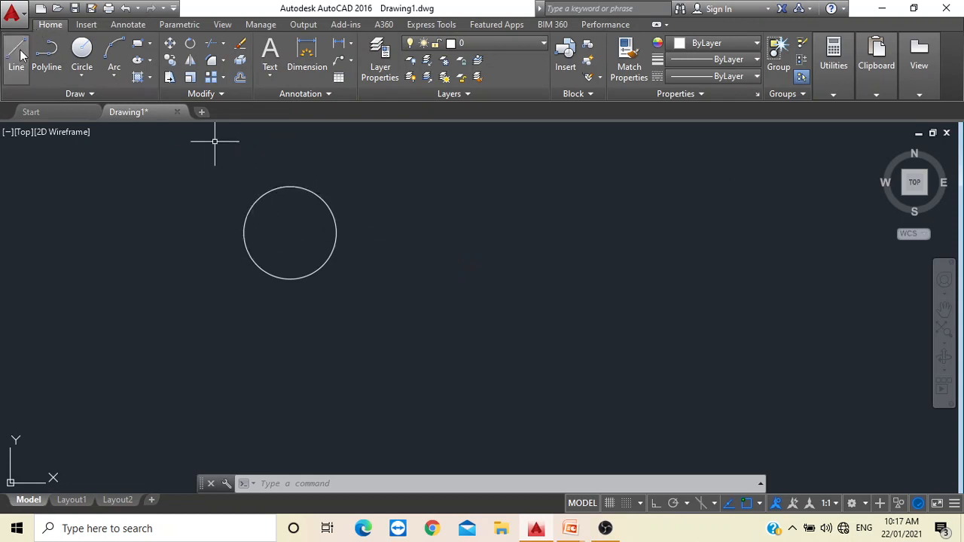
{"action": "left_click", "coordinate": [390, 198]}
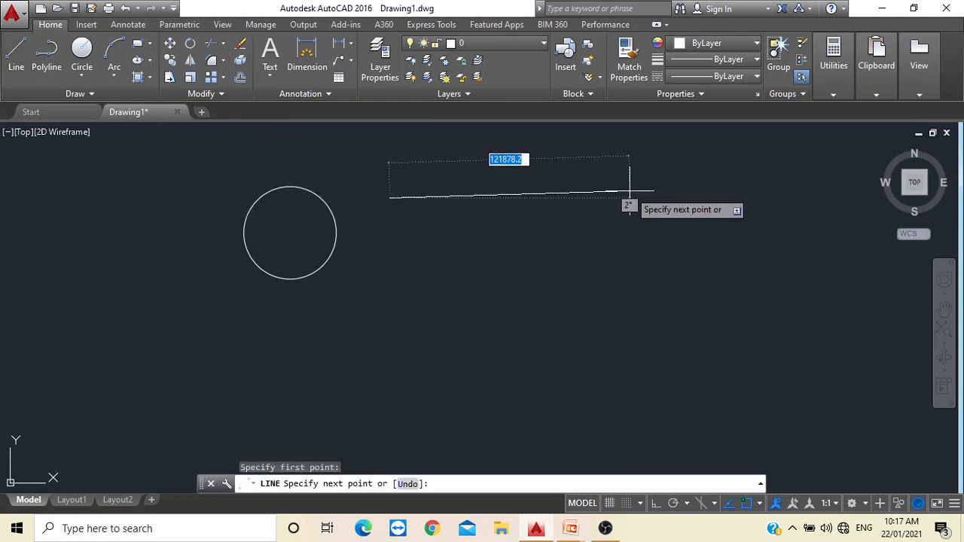
{"action": "key", "text": "F8"}
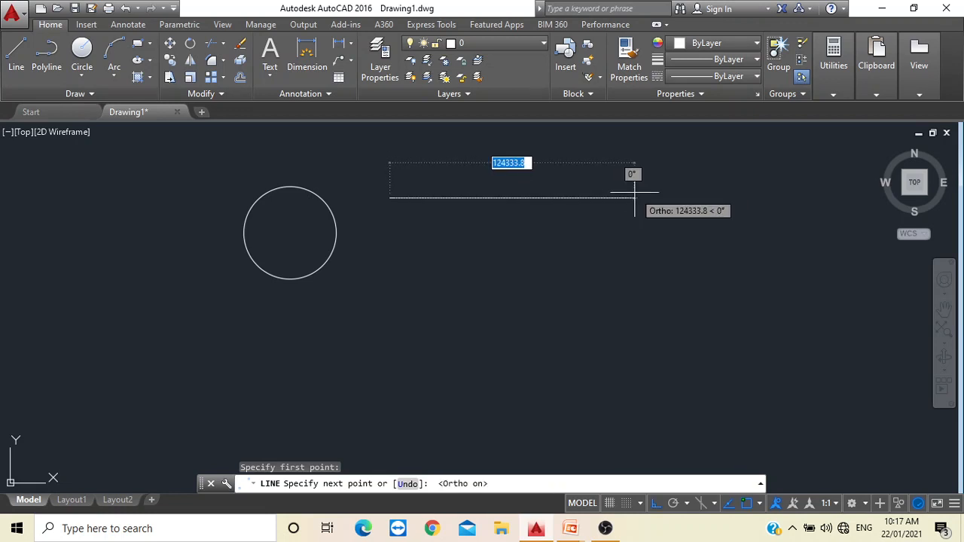
{"action": "left_click", "coordinate": [635, 194]}
{"action": "key", "text": "Escape"}
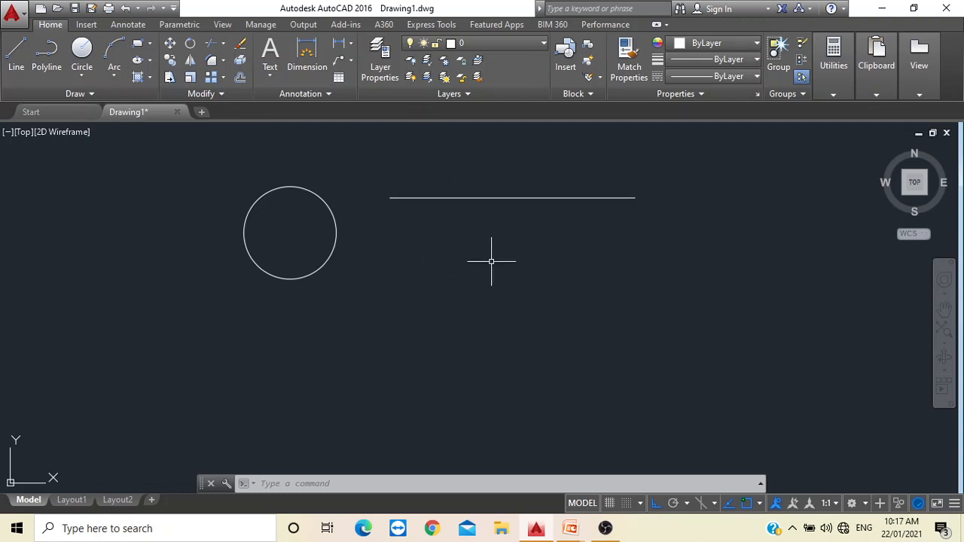
Copy the horizontal line with Ortho off, placing five roughly aligned copies one below another beneath the original.
{"action": "left_click", "coordinate": [170, 62]}
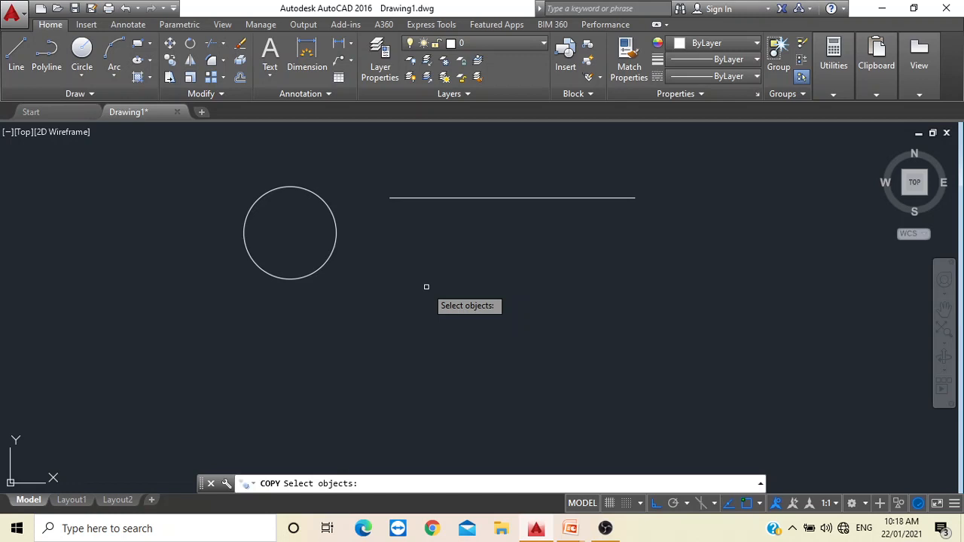
{"action": "left_click", "coordinate": [469, 198]}
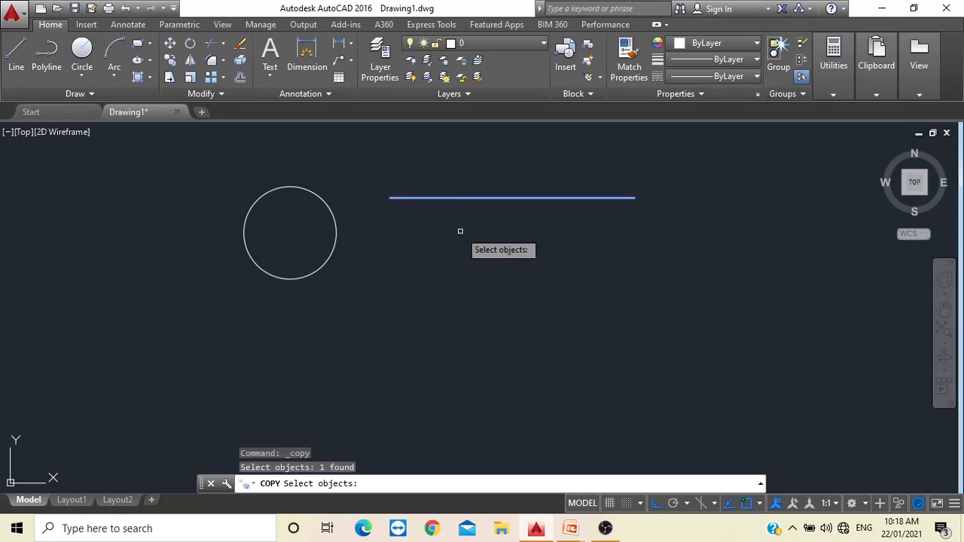
{"action": "key", "text": "Return"}
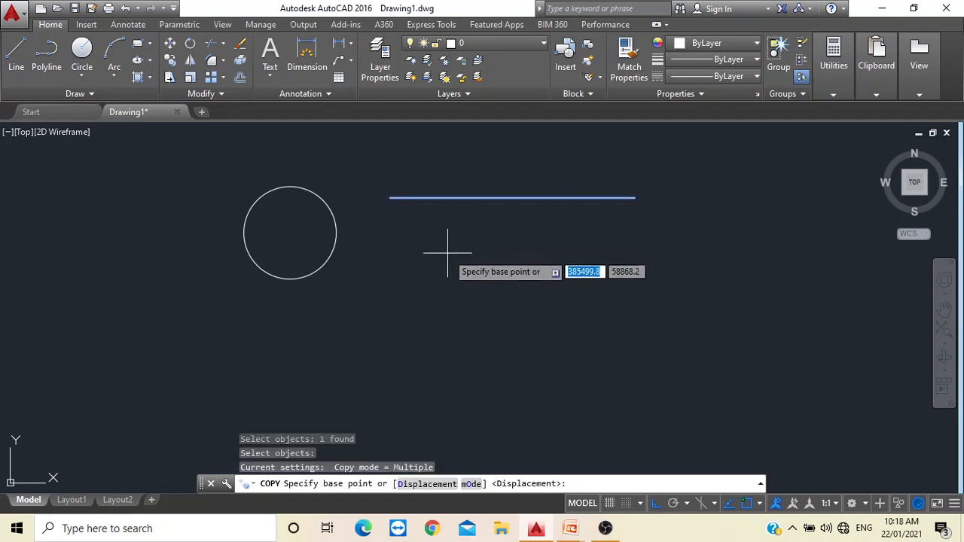
{"action": "left_click", "coordinate": [400, 273]}
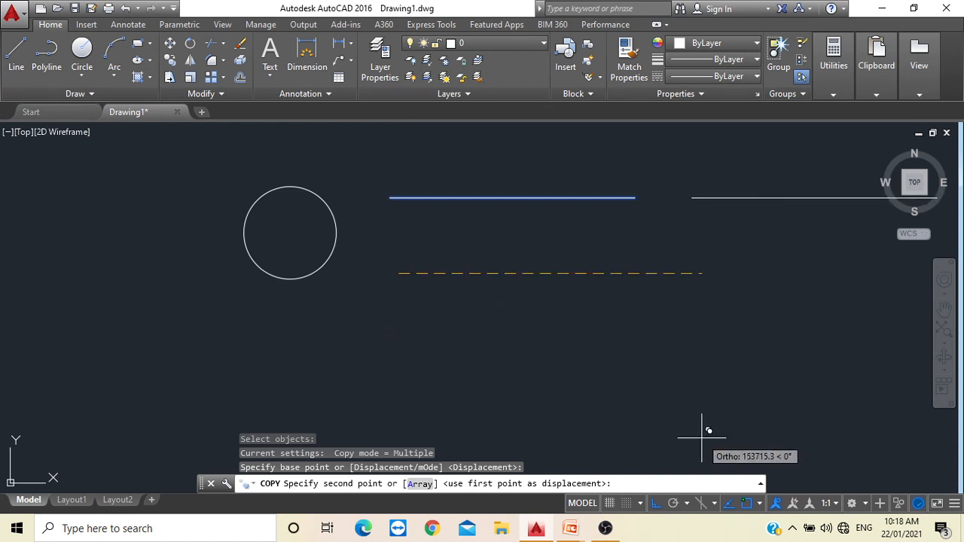
{"action": "key", "text": "F8"}
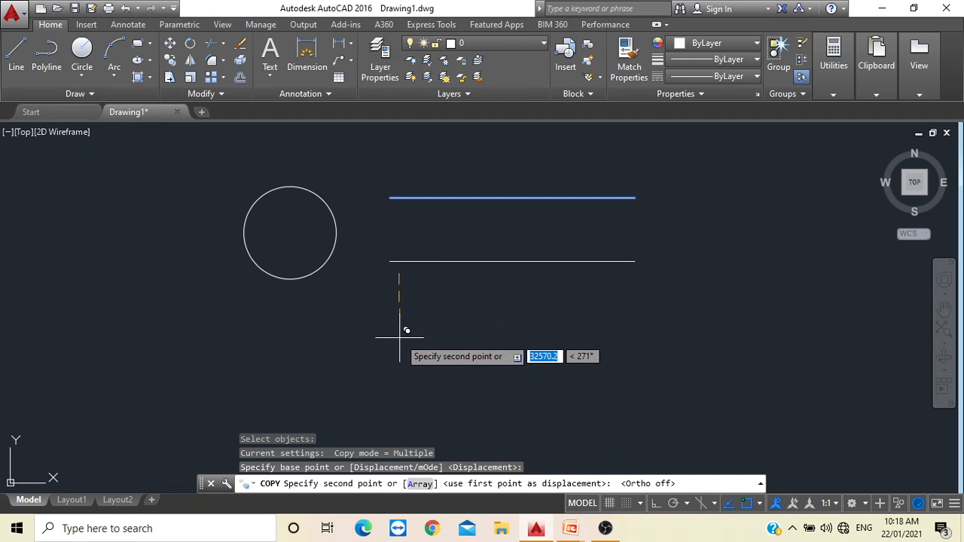
{"action": "left_click", "coordinate": [399, 337]}
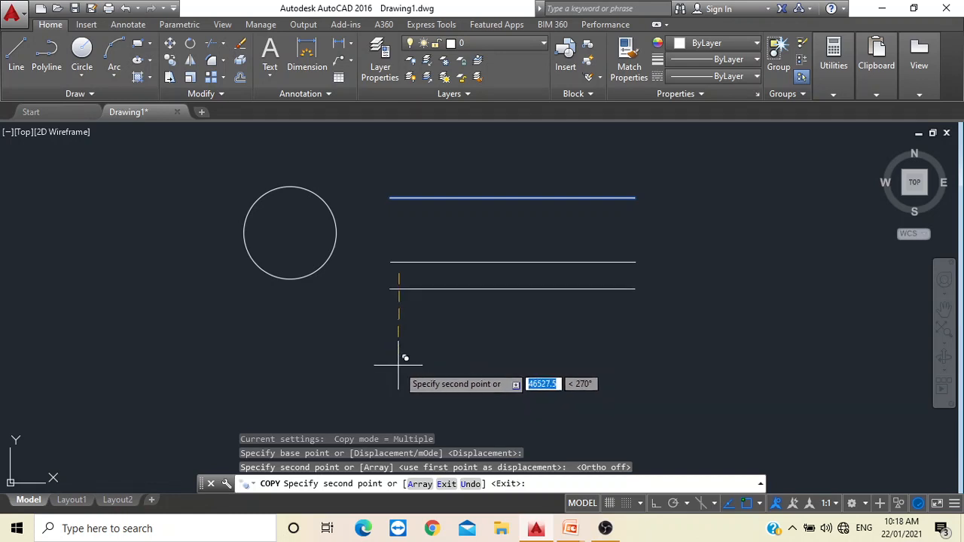
{"action": "left_click", "coordinate": [397, 365]}
{"action": "left_click", "coordinate": [396, 393]}
{"action": "left_click", "coordinate": [397, 429]}
{"action": "left_click", "coordinate": [395, 459]}
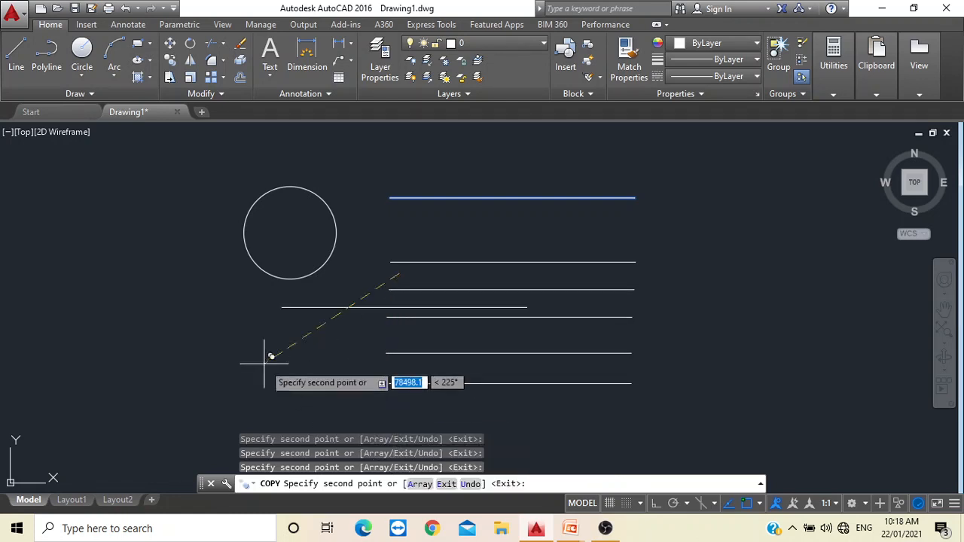
Place six further copies of the line, stacked at uneven spacing below and to the left of the circle.
{"action": "left_click", "coordinate": [83, 377]}
{"action": "left_click", "coordinate": [79, 394]}
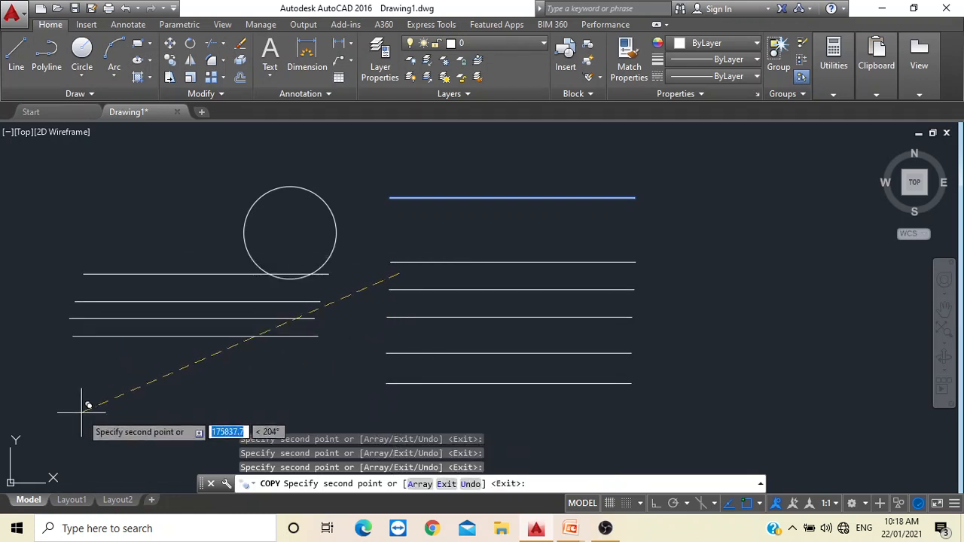
{"action": "left_click", "coordinate": [72, 420]}
{"action": "left_click", "coordinate": [70, 440]}
{"action": "left_click", "coordinate": [60, 461]}
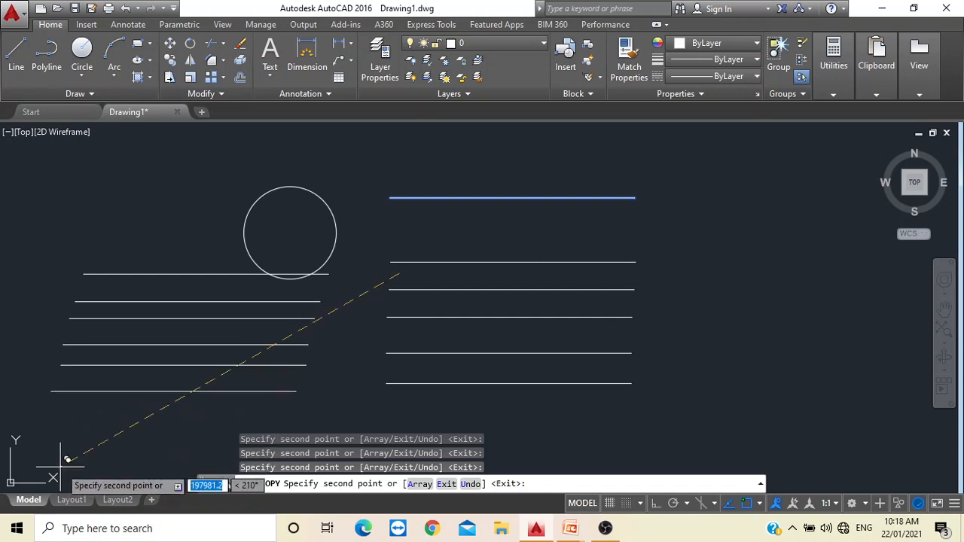
{"action": "left_click", "coordinate": [164, 485]}
Place six more copies of the line in a stack to the right of the original and end the Copy command.
{"action": "left_click", "coordinate": [634, 283]}
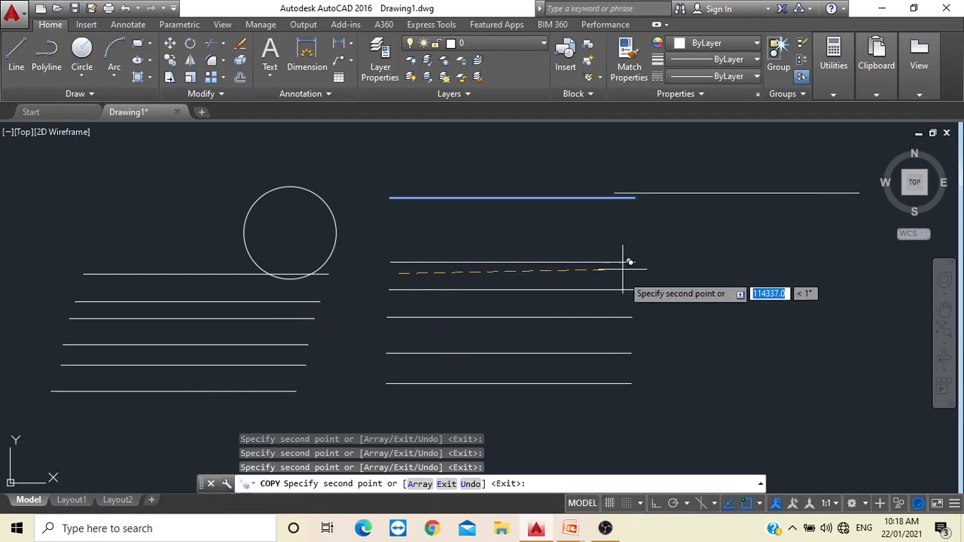
{"action": "left_click", "coordinate": [633, 314]}
{"action": "left_click", "coordinate": [656, 358]}
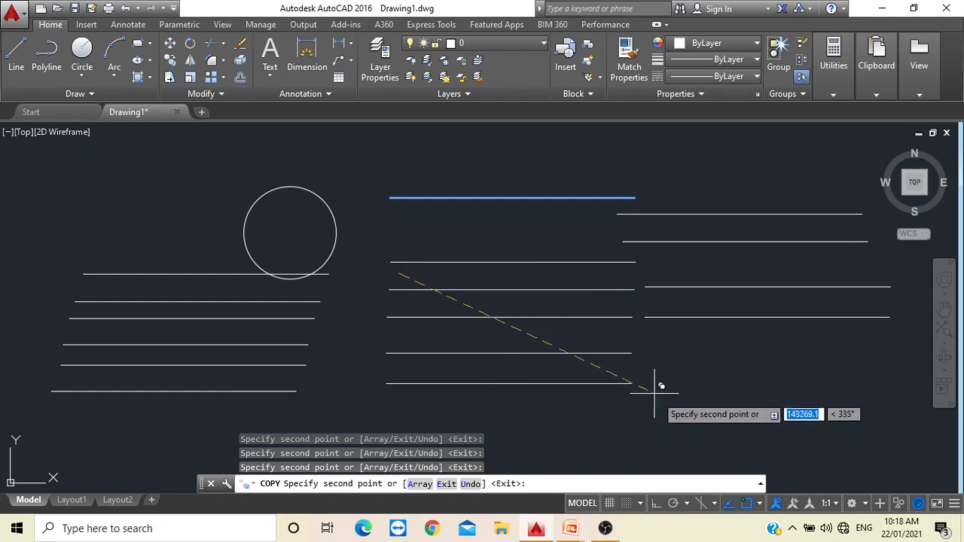
{"action": "left_click", "coordinate": [658, 394]}
{"action": "left_click", "coordinate": [651, 429]}
{"action": "left_click", "coordinate": [656, 467]}
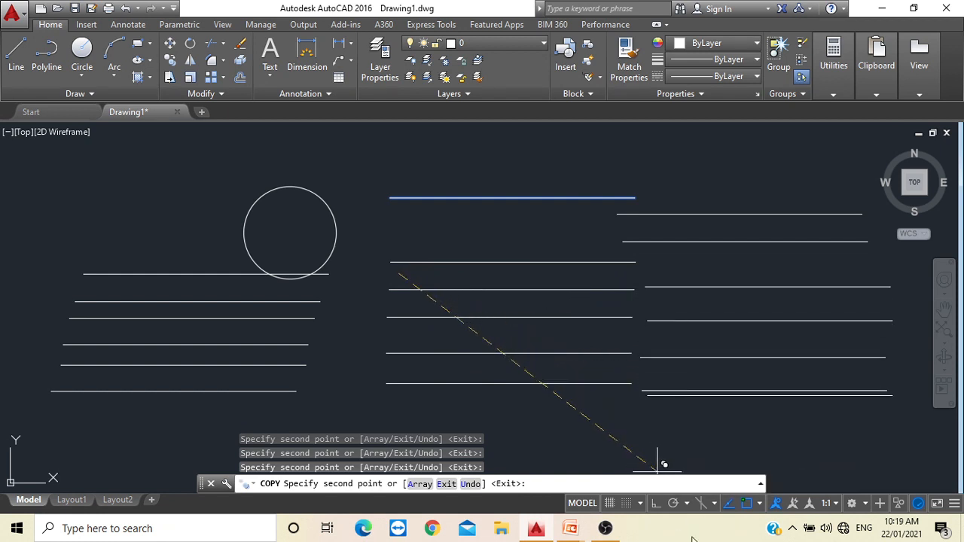
{"action": "key", "text": "Escape"}
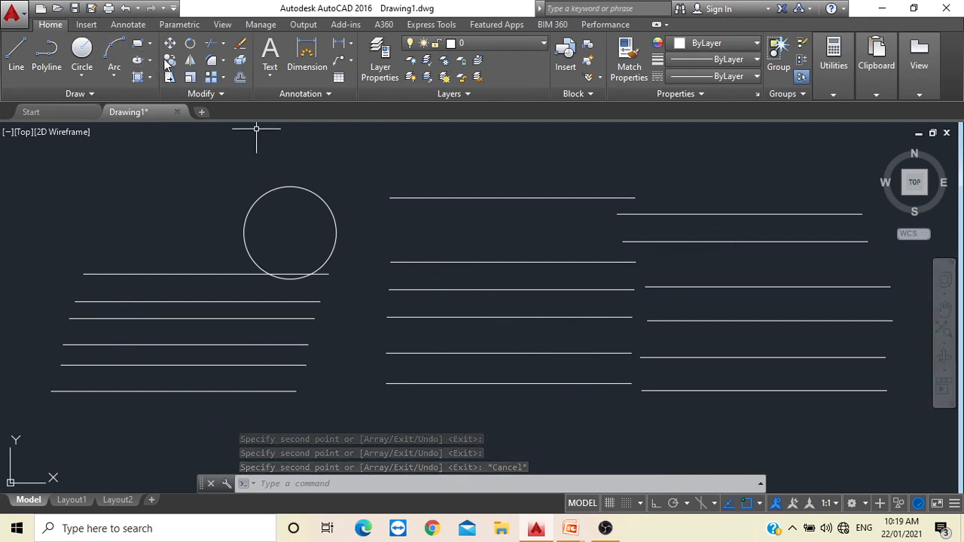
Erase the circle and all the lines together with one selection window around the whole drawing.
{"action": "left_click", "coordinate": [240, 43]}
{"action": "left_click", "coordinate": [16, 143]}
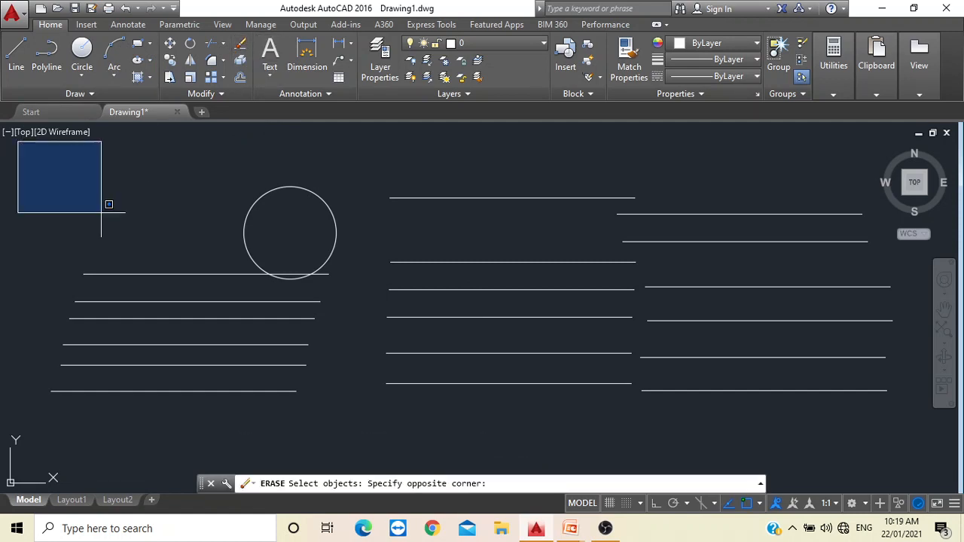
{"action": "left_click", "coordinate": [955, 455]}
{"action": "key", "text": "Return"}
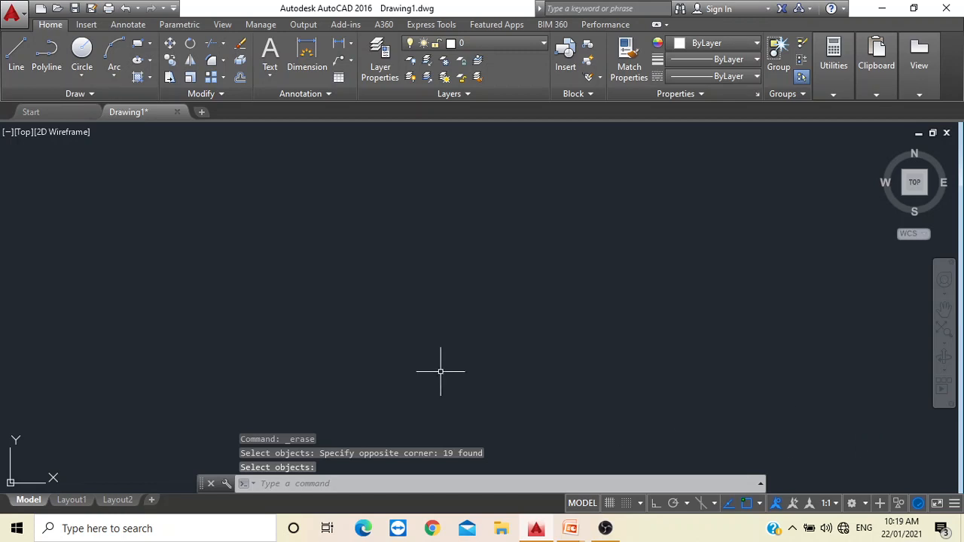
Draw a single horizontal line about 183097 units long in the upper part of the empty drawing, with Ortho on.
{"action": "left_click", "coordinate": [16, 52]}
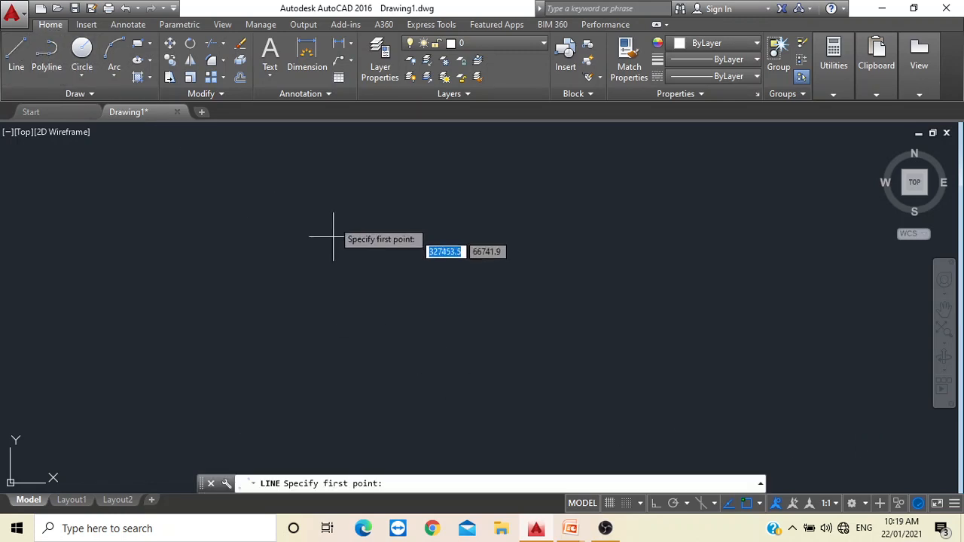
{"action": "left_click", "coordinate": [325, 205]}
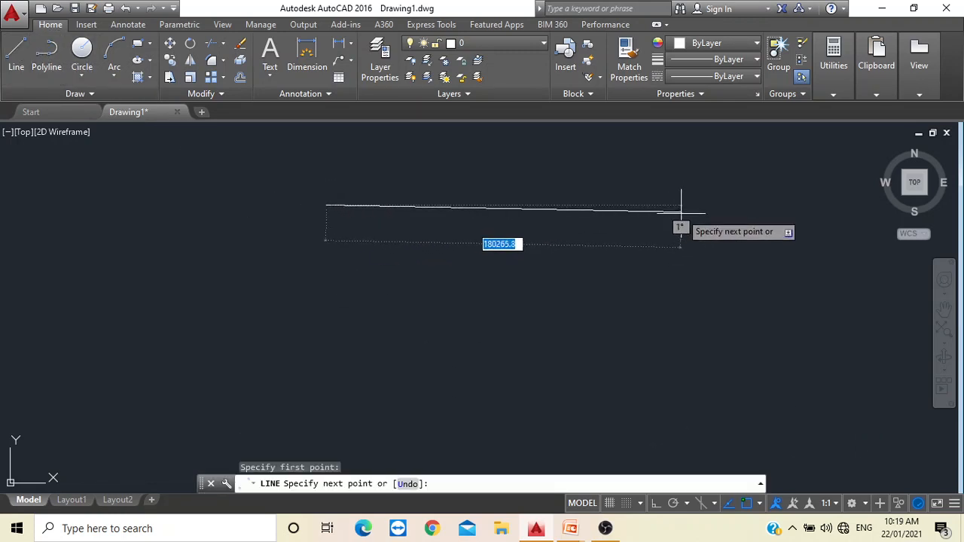
{"action": "key", "text": "F8"}
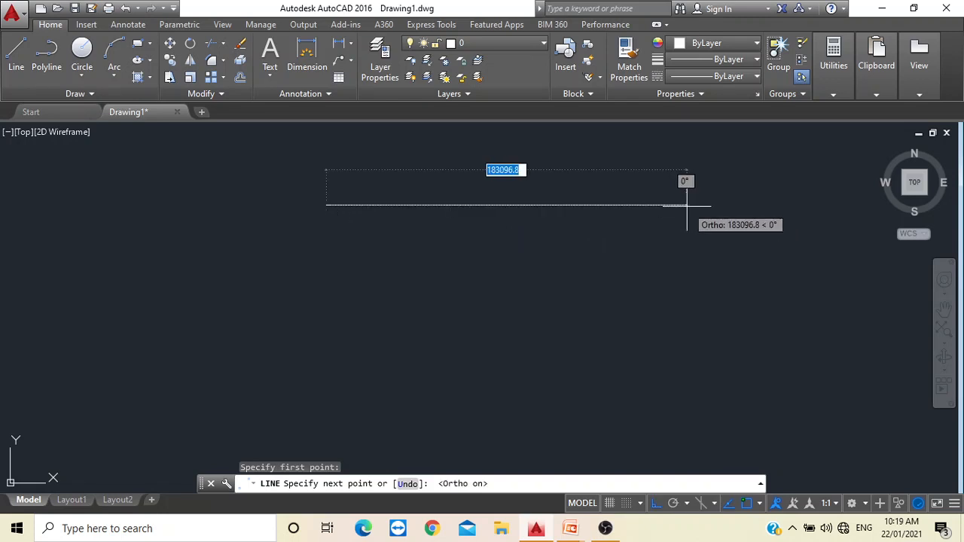
{"action": "left_click", "coordinate": [687, 205]}
{"action": "key", "text": "Escape"}
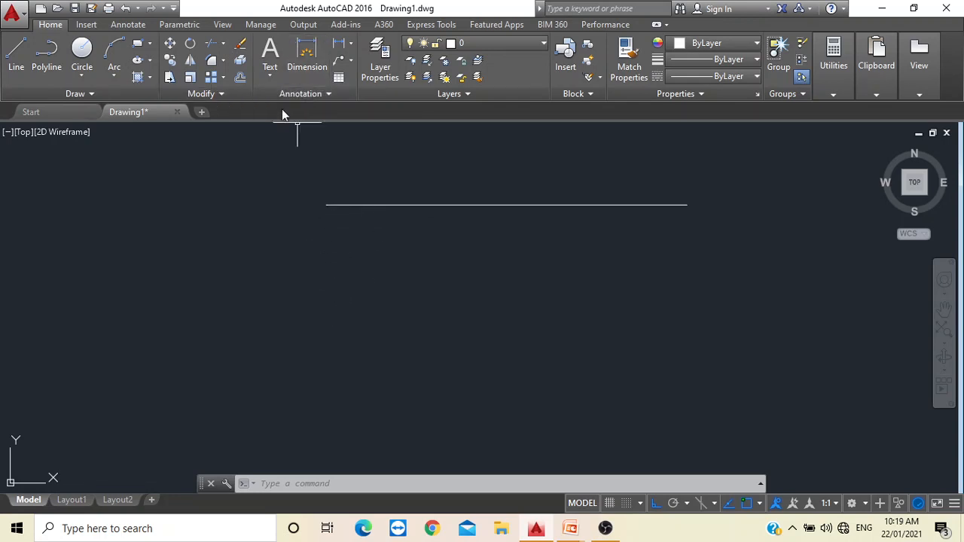
Copy the line 5 units straight down from its left endpoint with Ortho on, and place a second copy farther below.
{"action": "key", "text": "F8"}
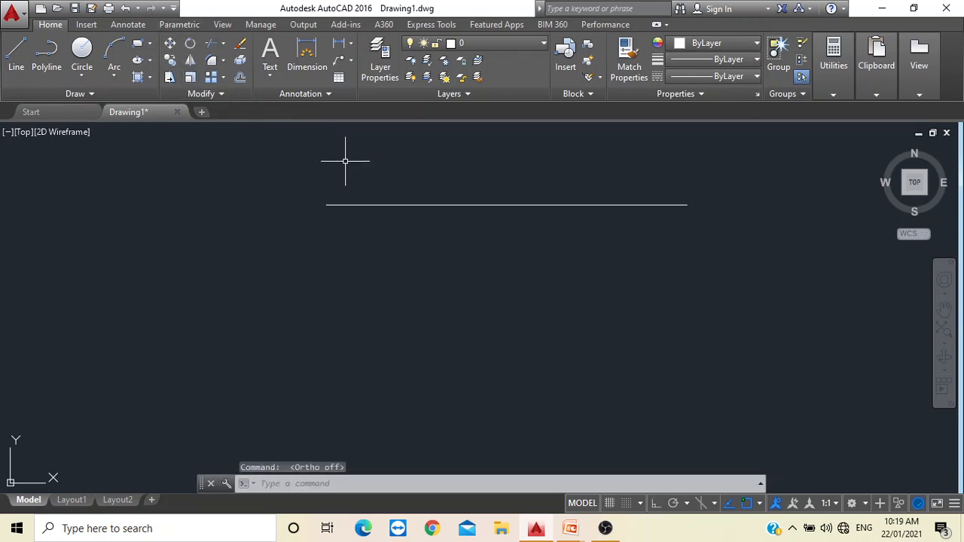
{"action": "left_click", "coordinate": [167, 61]}
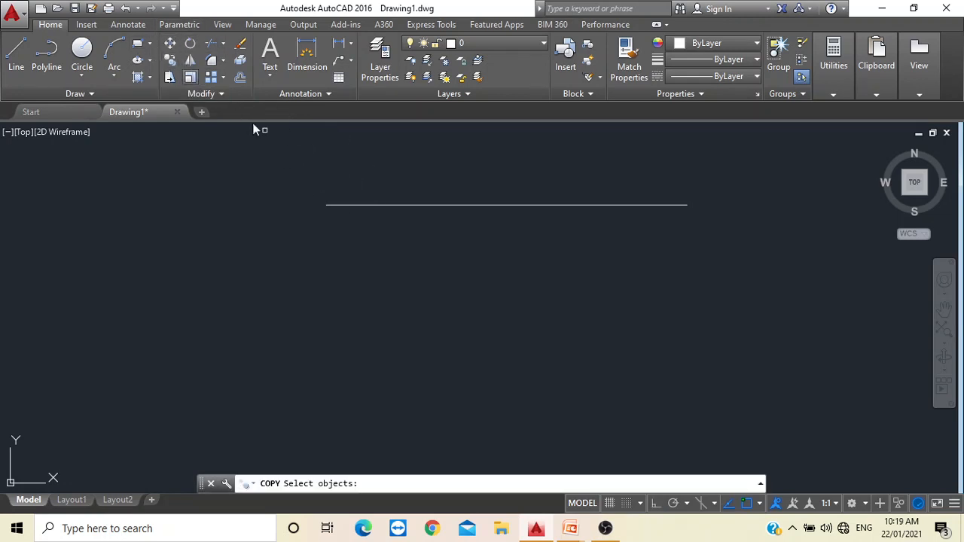
{"action": "left_click", "coordinate": [341, 205]}
{"action": "key", "text": "Return"}
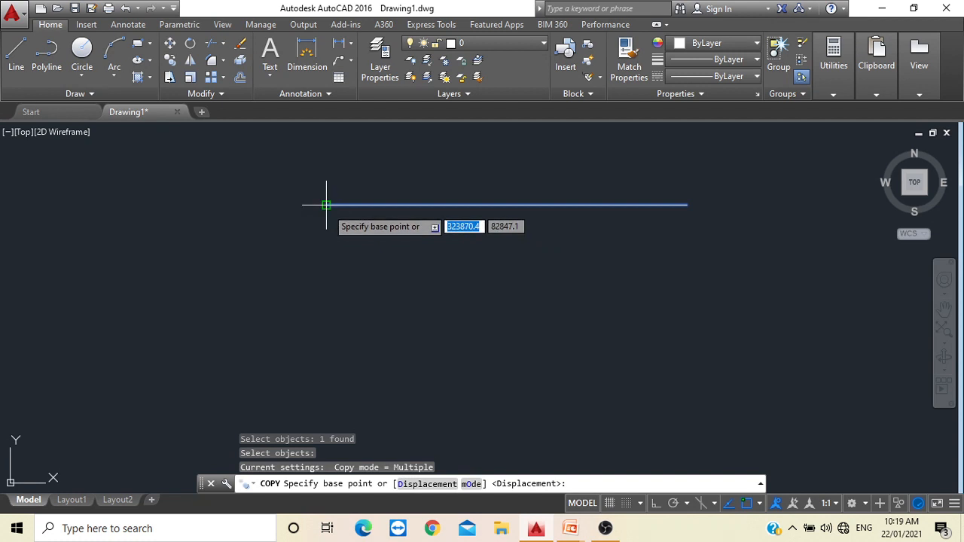
{"action": "left_click", "coordinate": [326, 205]}
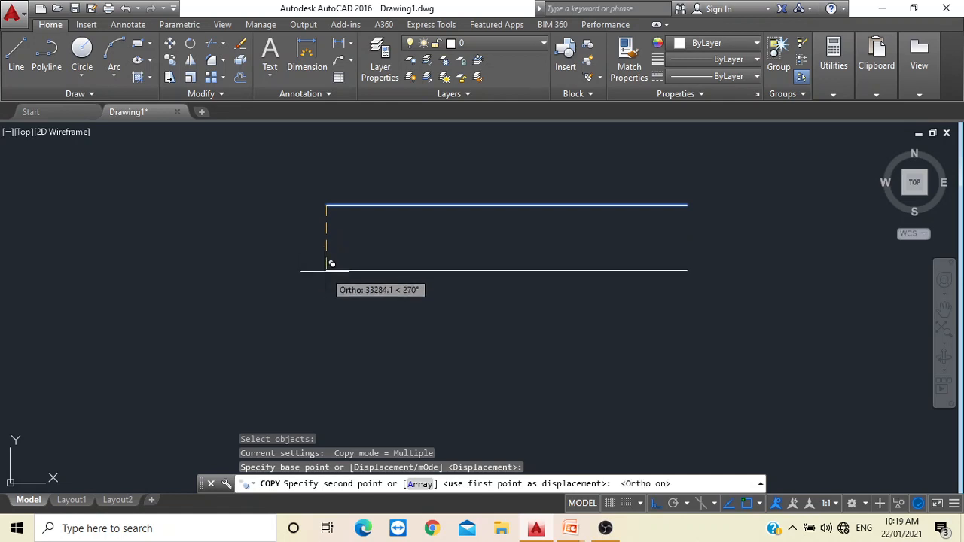
{"action": "type", "text": "5"}
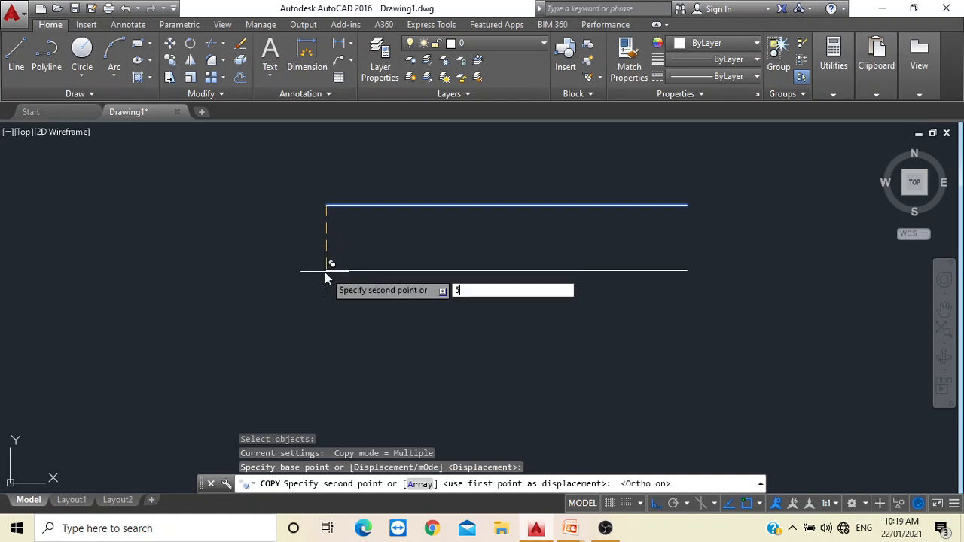
{"action": "key", "text": "Return"}
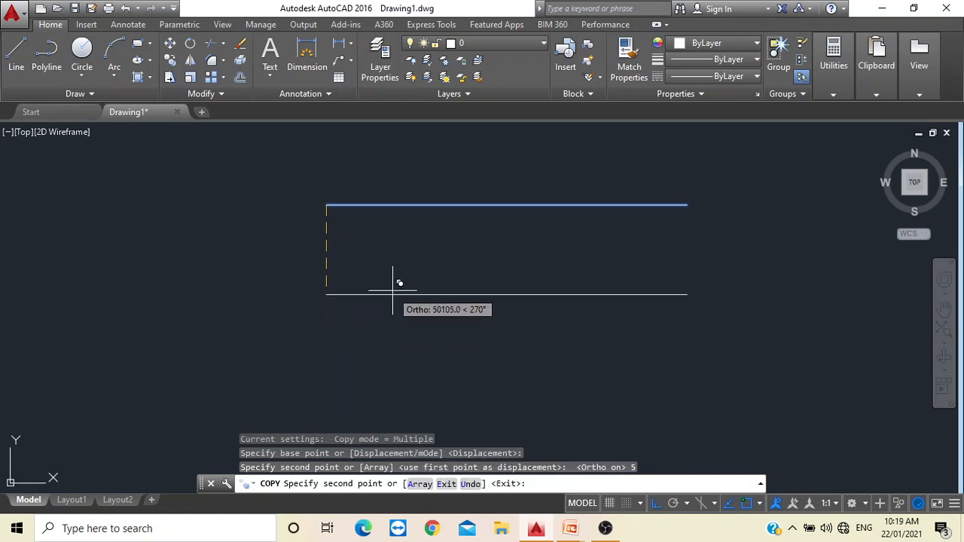
{"action": "left_click", "coordinate": [373, 278]}
{"action": "key", "text": "Escape"}
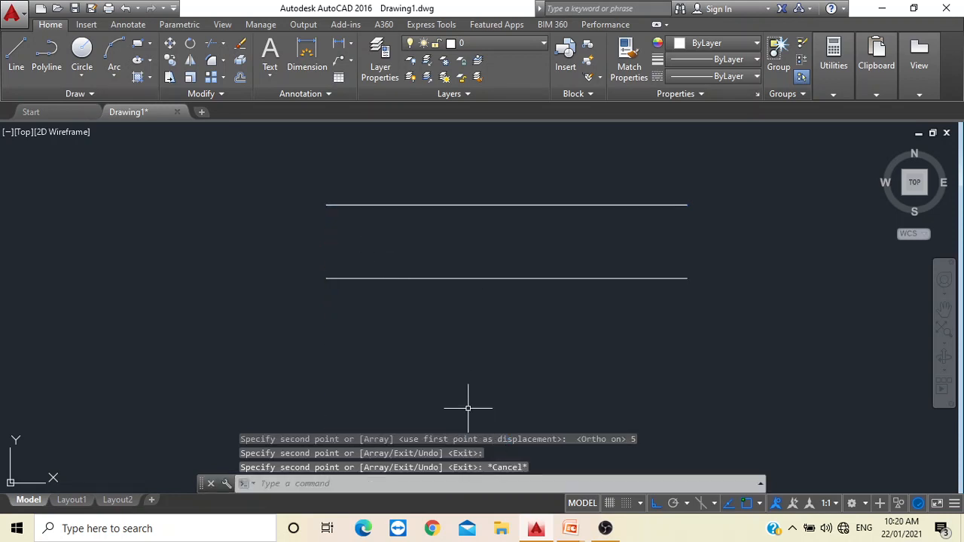
Examine the narrow gap between the original line and its 5-unit copy at close range.
{"action": "scroll", "coordinate": [368, 198], "scroll_direction": "up", "scroll_amount": 5}
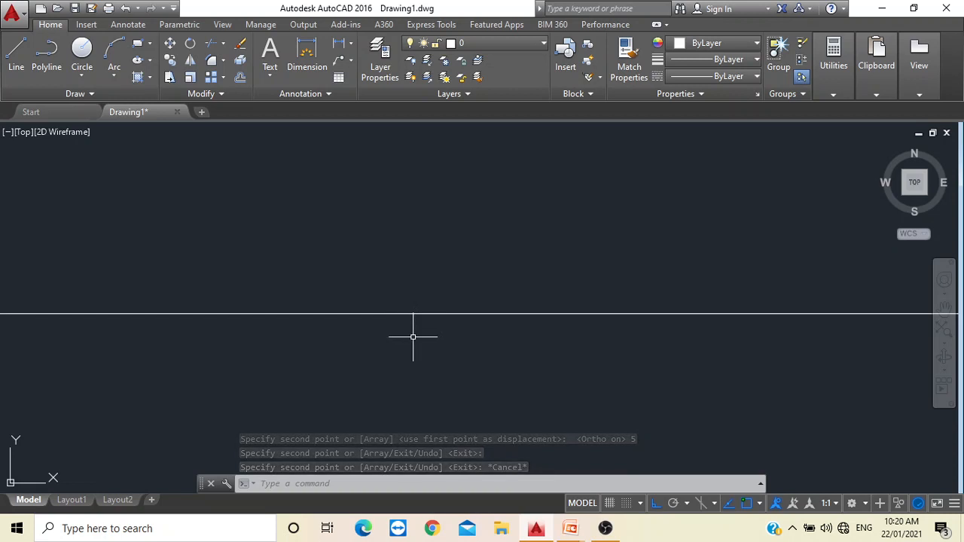
{"action": "scroll", "coordinate": [419, 323], "scroll_direction": "down", "scroll_amount": 4}
{"action": "scroll", "coordinate": [447, 287], "scroll_direction": "up", "scroll_amount": 4}
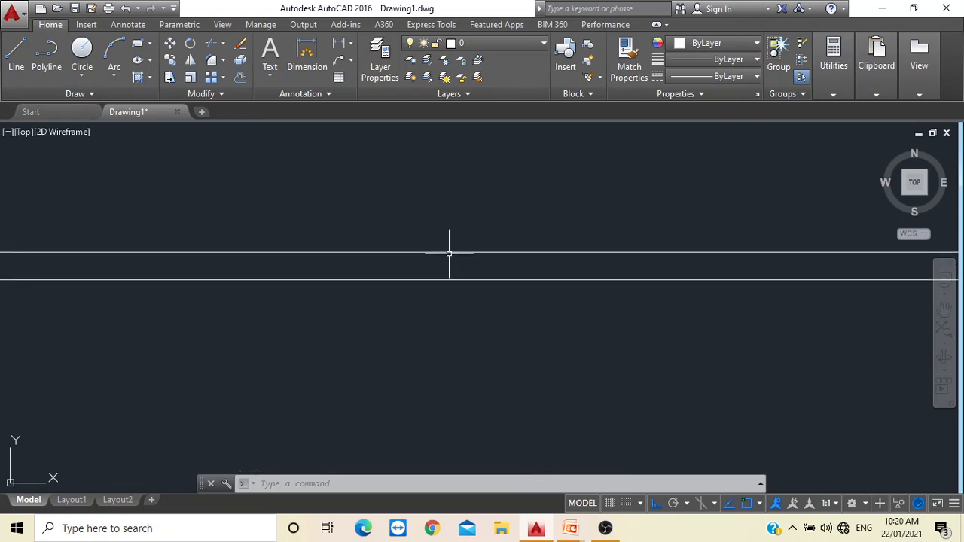
{"action": "scroll", "coordinate": [473, 290], "scroll_direction": "down", "scroll_amount": 1}
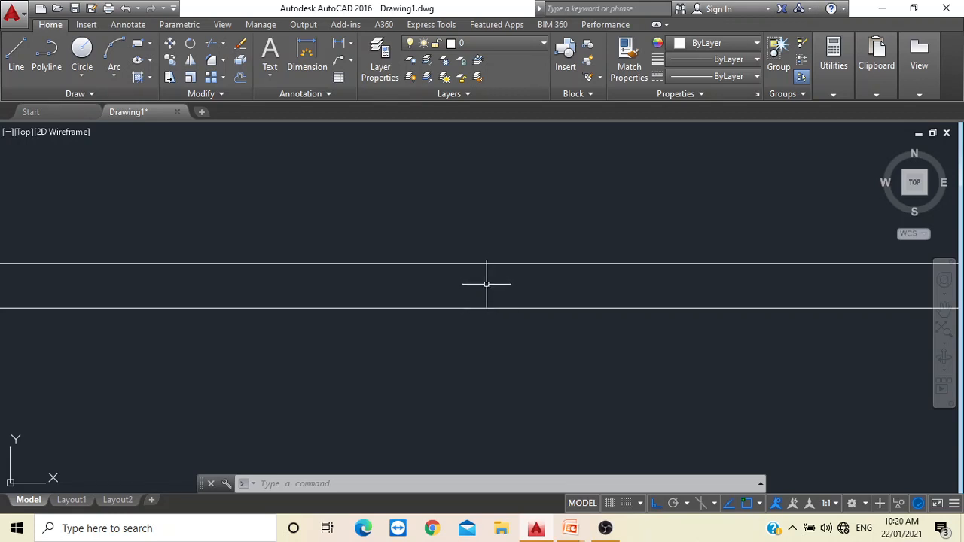
{"action": "scroll", "coordinate": [491, 287], "scroll_direction": "down", "scroll_amount": 6}
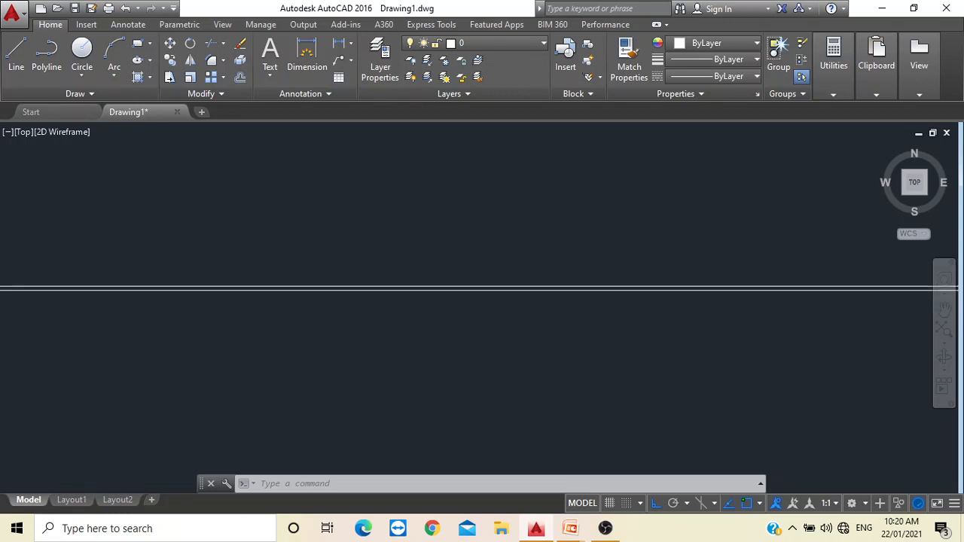
{"action": "scroll", "coordinate": [656, 414], "scroll_direction": "up", "scroll_amount": 6}
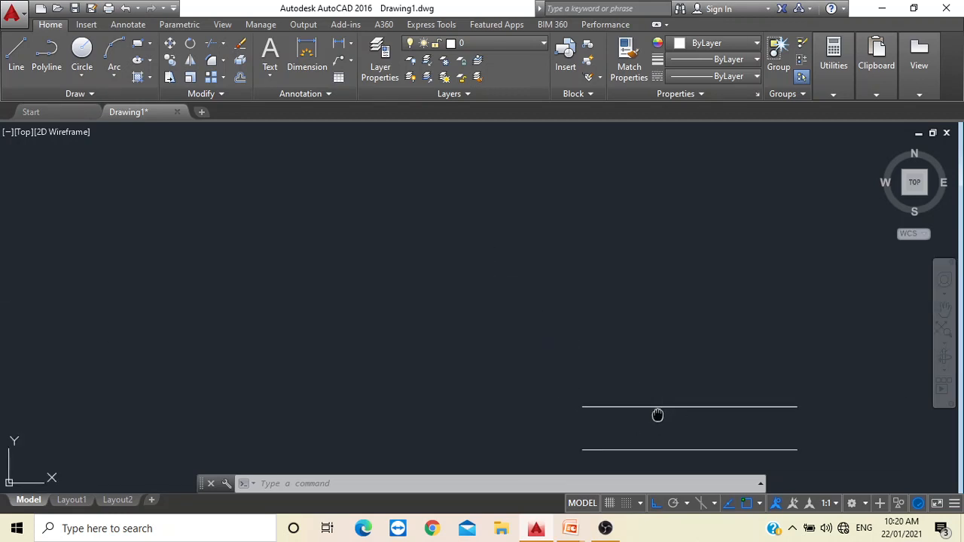
{"action": "middle_click_drag", "start_coordinate": [657, 413], "coordinate": [394, 224]}
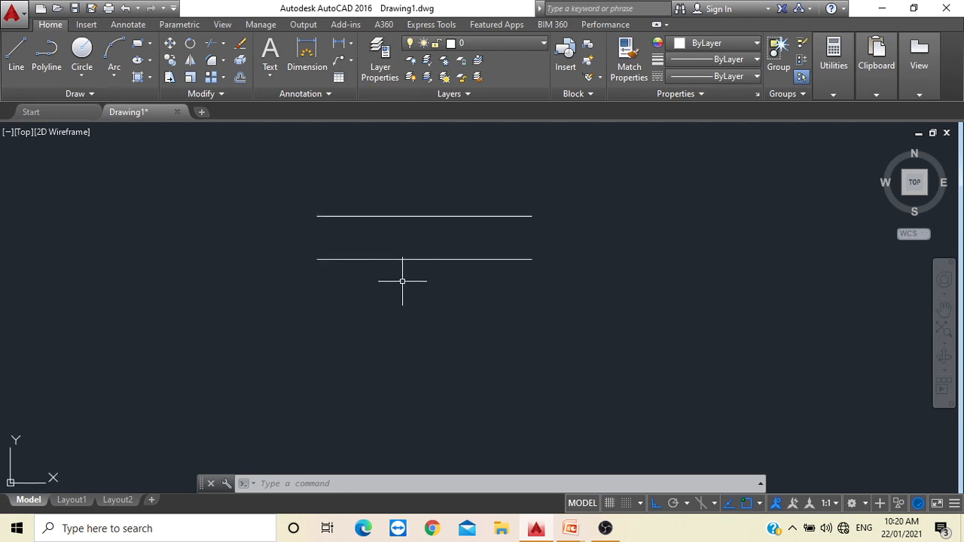
Undo the line copies and restore only the original horizontal line.
{"action": "key", "text": "ctrl+z"}
{"action": "key", "text": "ctrl+z"}
{"action": "key", "text": "ctrl+z"}
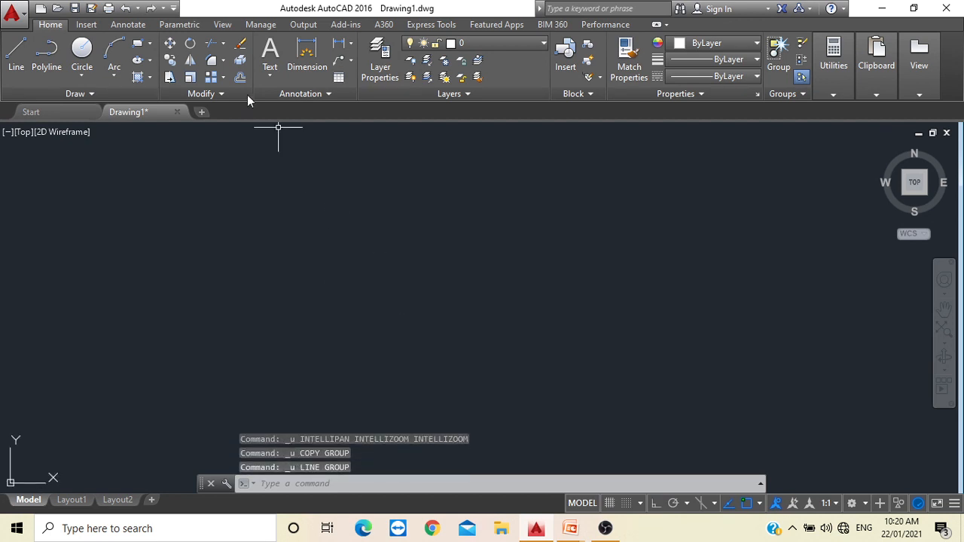
{"action": "left_click", "coordinate": [150, 7]}
Copy the line 10000 units straight down from its left endpoint with Ortho on, leaving the grid display off.
{"action": "left_click", "coordinate": [170, 61]}
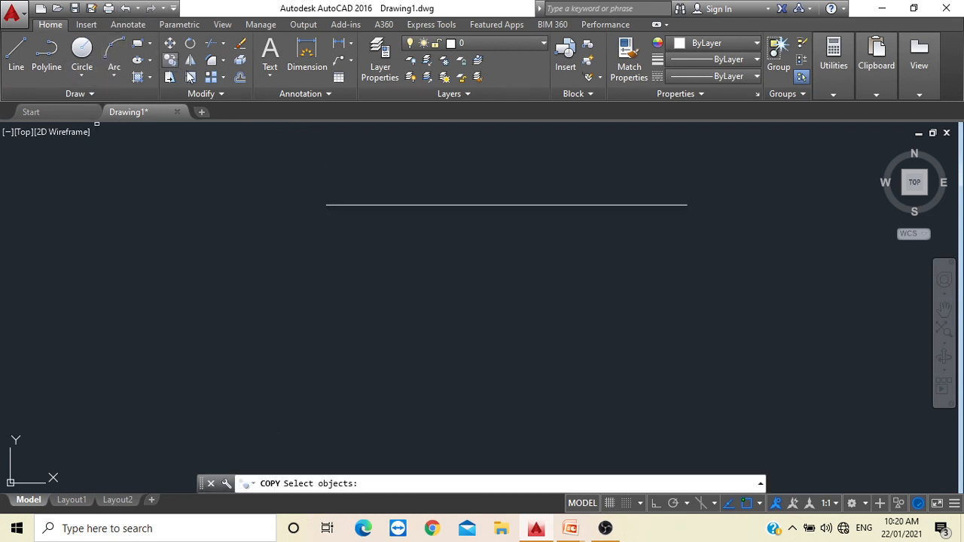
{"action": "left_click", "coordinate": [366, 204]}
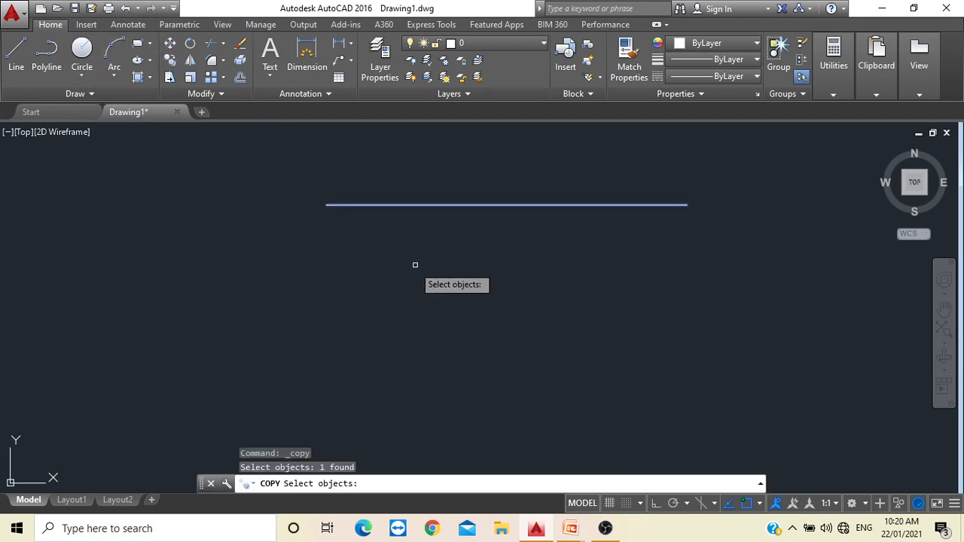
{"action": "key", "text": "Return"}
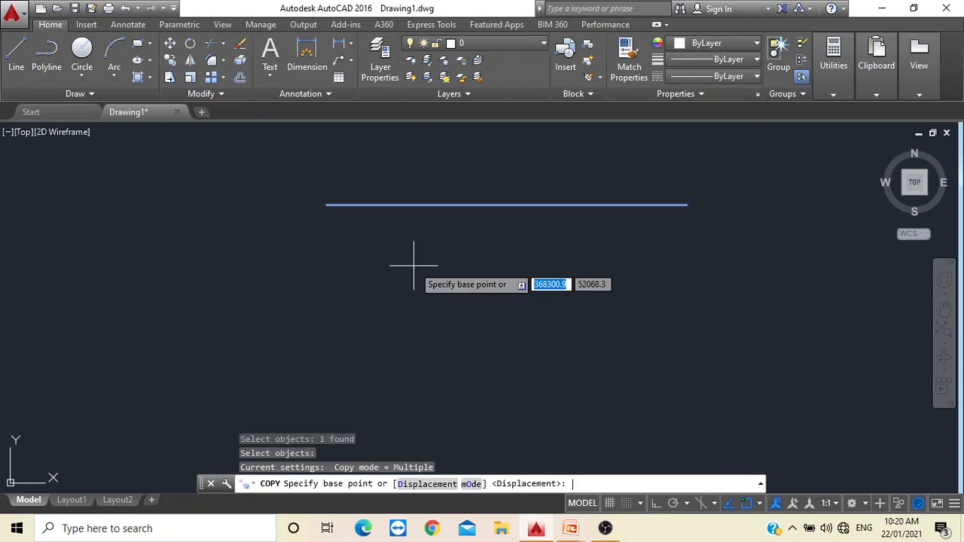
{"action": "left_click", "coordinate": [326, 203]}
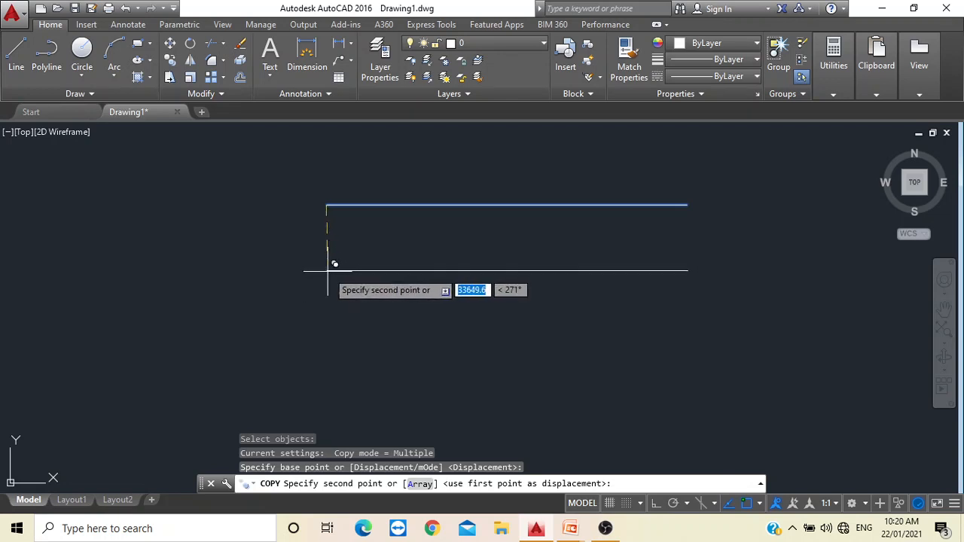
{"action": "key", "text": "F7"}
{"action": "key", "text": "F8"}
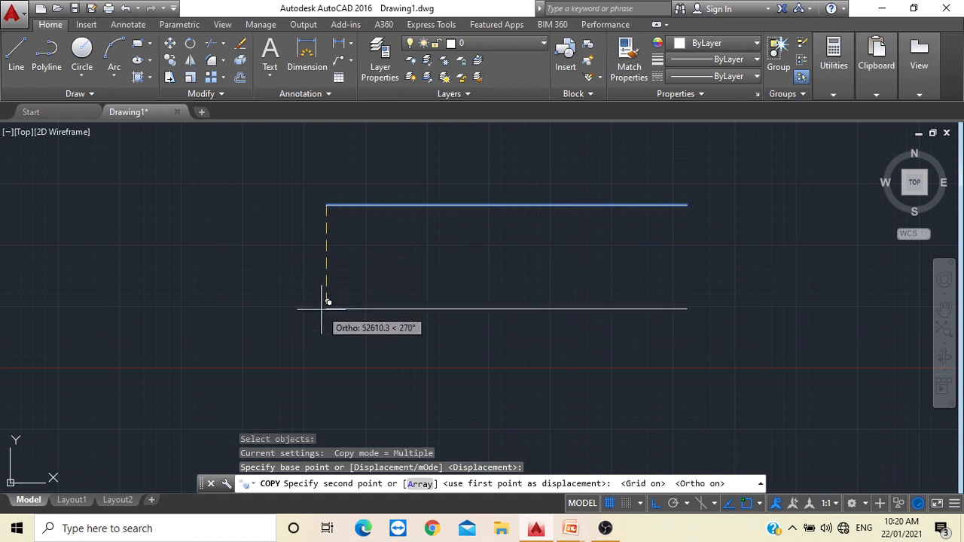
{"action": "type", "text": "1000"}
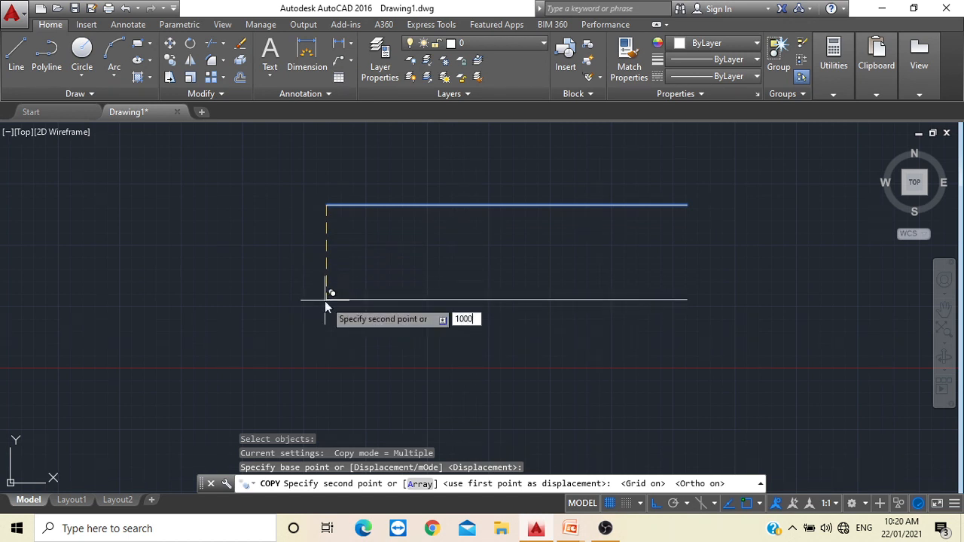
{"action": "type", "text": "0"}
{"action": "key", "text": "Return"}
{"action": "key", "text": "Escape"}
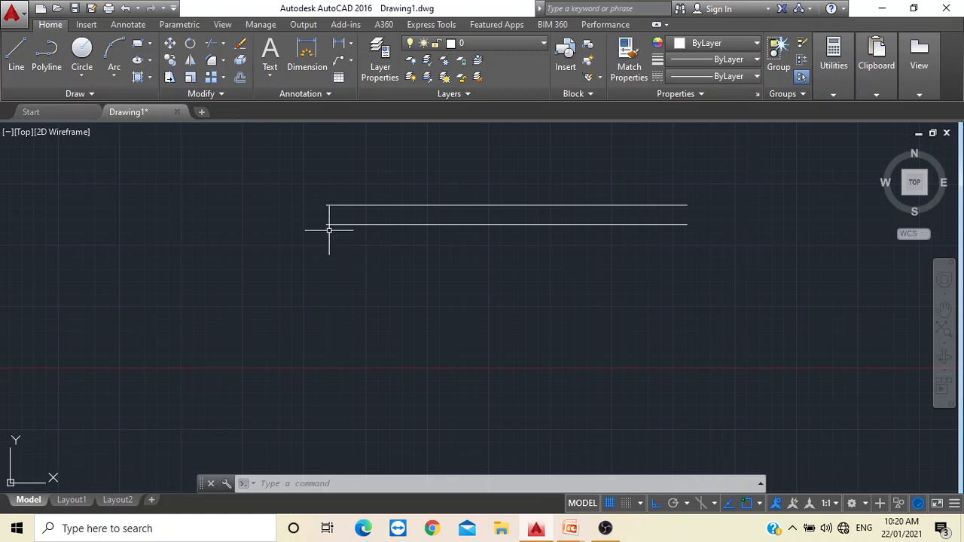
{"action": "middle_click_drag", "start_coordinate": [419, 233], "coordinate": [358, 254]}
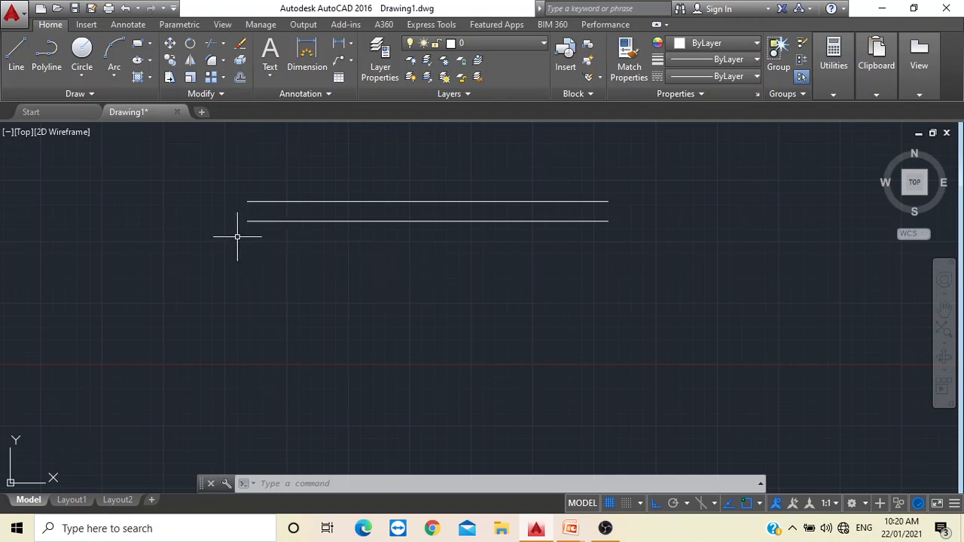
{"action": "key", "text": "F7"}
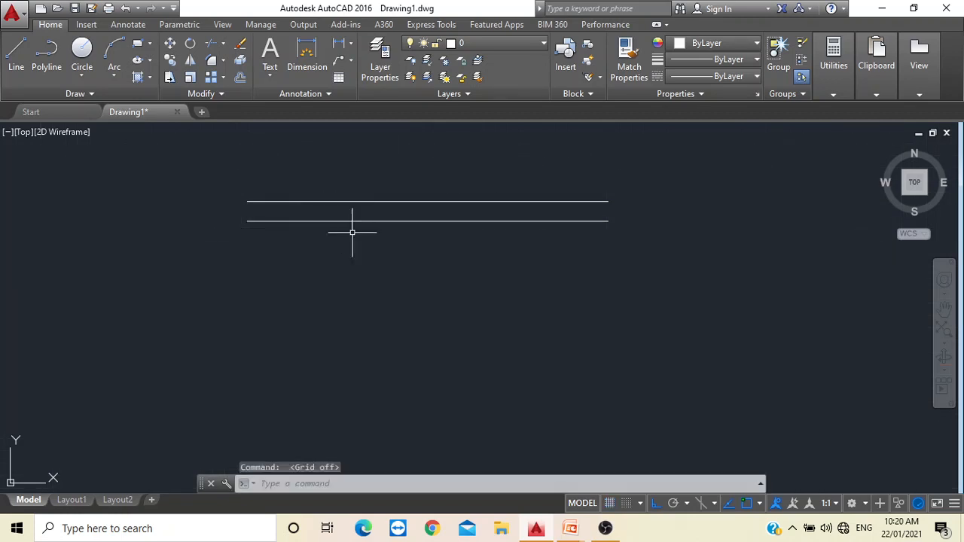
{"action": "middle_click_drag", "start_coordinate": [491, 291], "coordinate": [474, 284]}
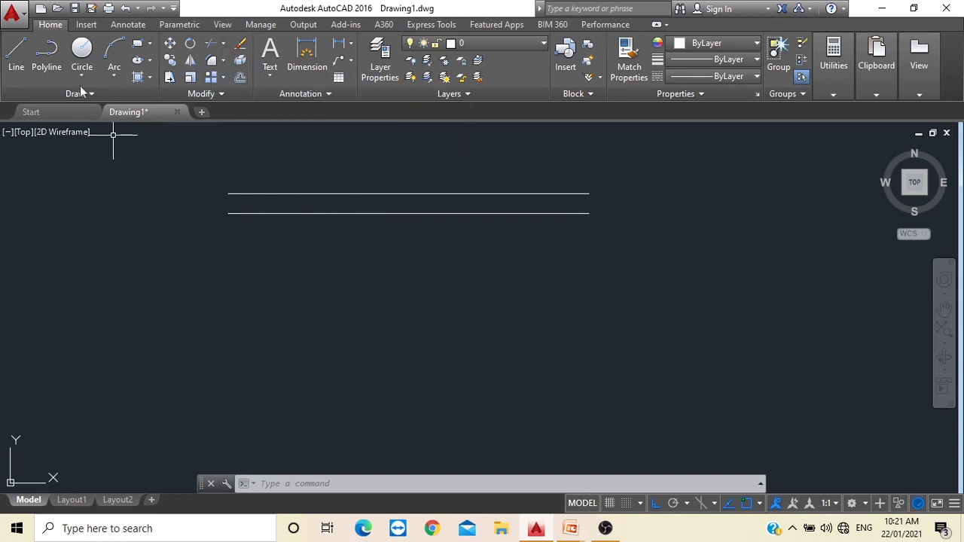
Draw a circle with a radius of about 34398 units below the two lines, and erase it.
{"action": "left_click", "coordinate": [81, 49]}
{"action": "left_click", "coordinate": [438, 342]}
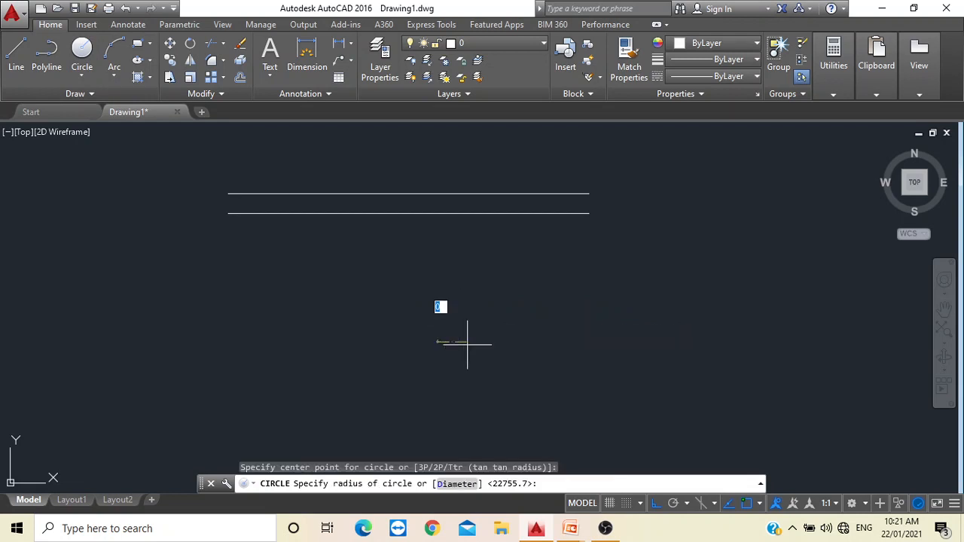
{"action": "left_click", "coordinate": [506, 360]}
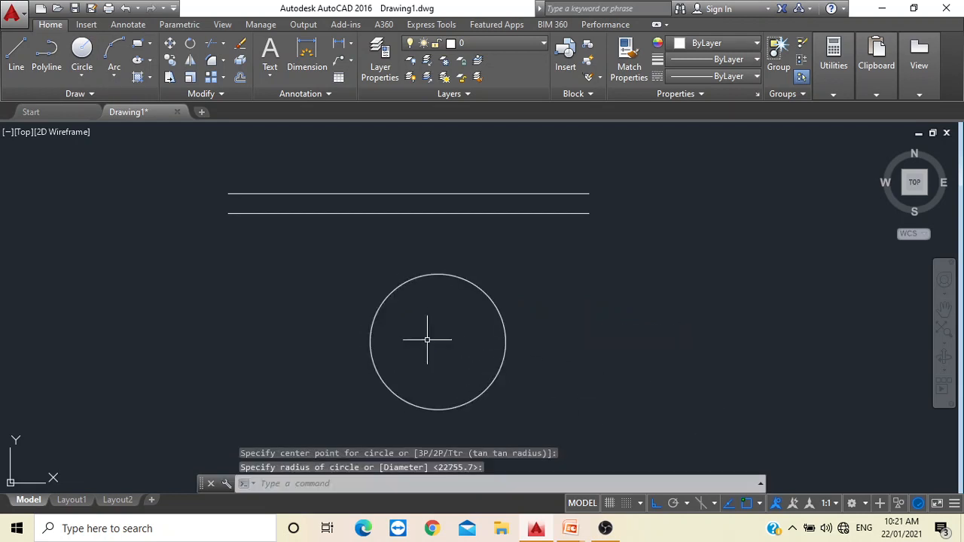
{"action": "type", "text": "E"}
{"action": "key", "text": "Return"}
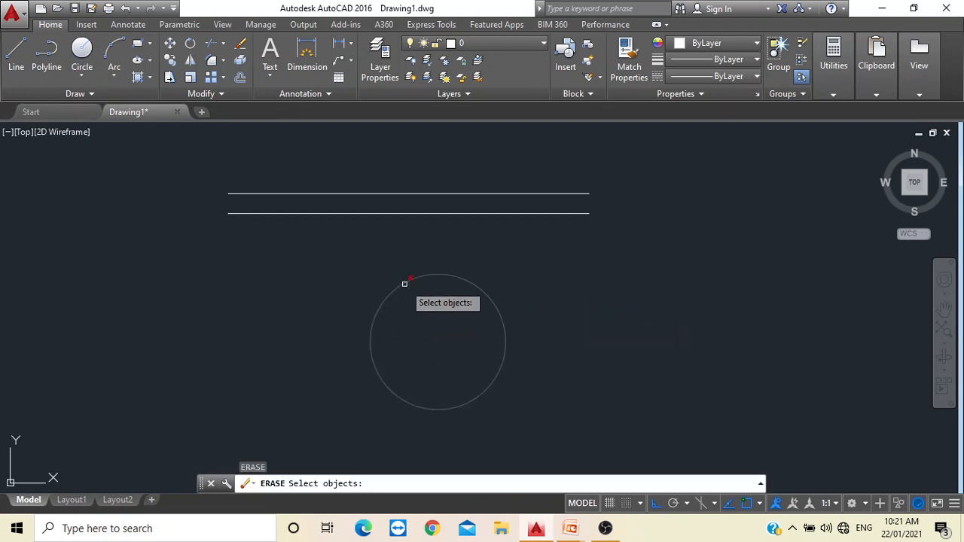
{"action": "left_click", "coordinate": [402, 282]}
Draw a circle with a radius of 20000 units below the two lines.
{"action": "left_click", "coordinate": [82, 56]}
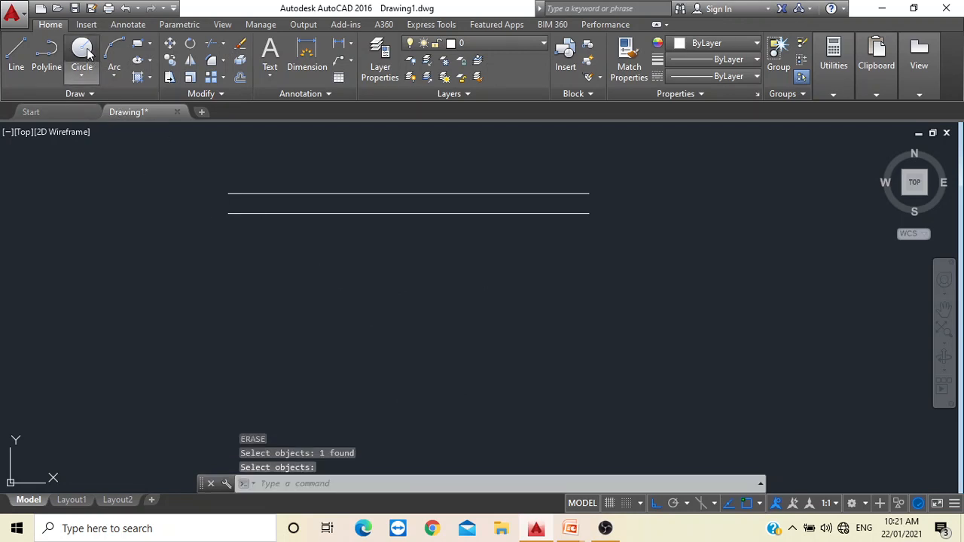
{"action": "left_click", "coordinate": [428, 391]}
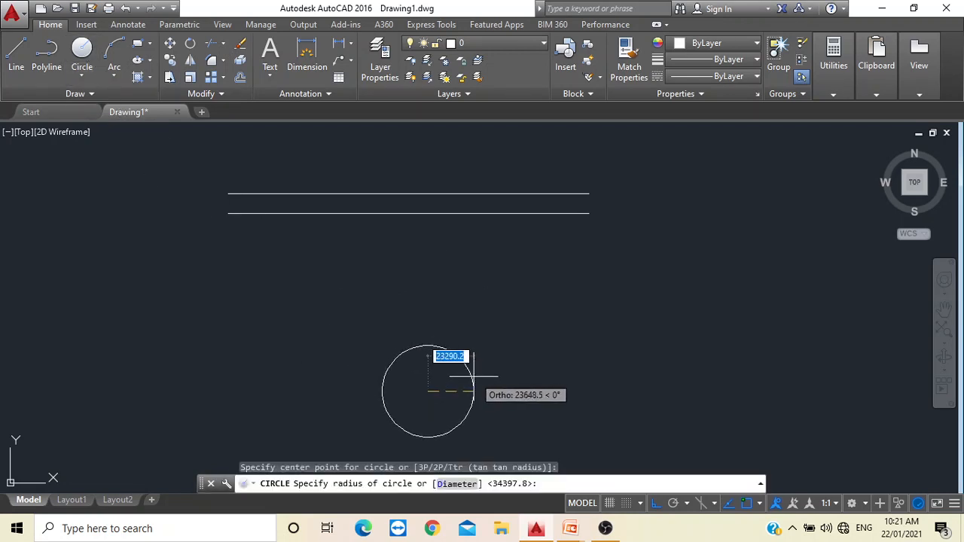
{"action": "type", "text": "20000"}
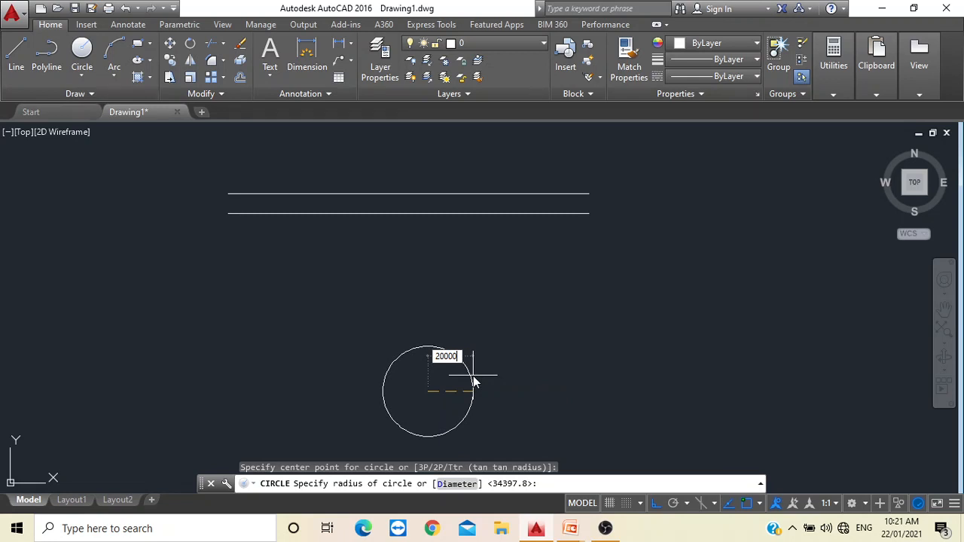
{"action": "key", "text": "Return"}
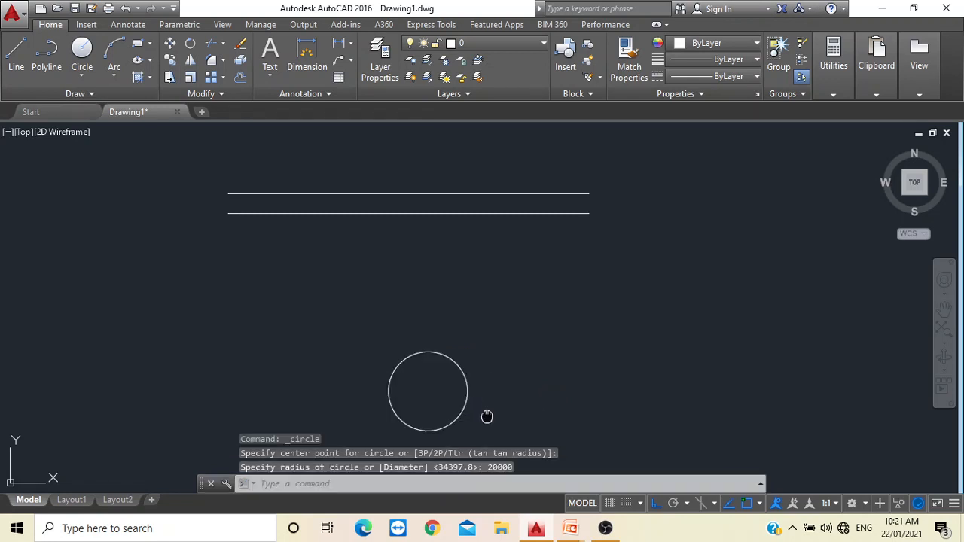
Offset the circle outward by 500 units and end the Offset command.
{"action": "middle_click_drag", "start_coordinate": [486, 415], "coordinate": [487, 329]}
{"action": "scroll", "coordinate": [449, 263], "scroll_direction": "up", "scroll_amount": 3}
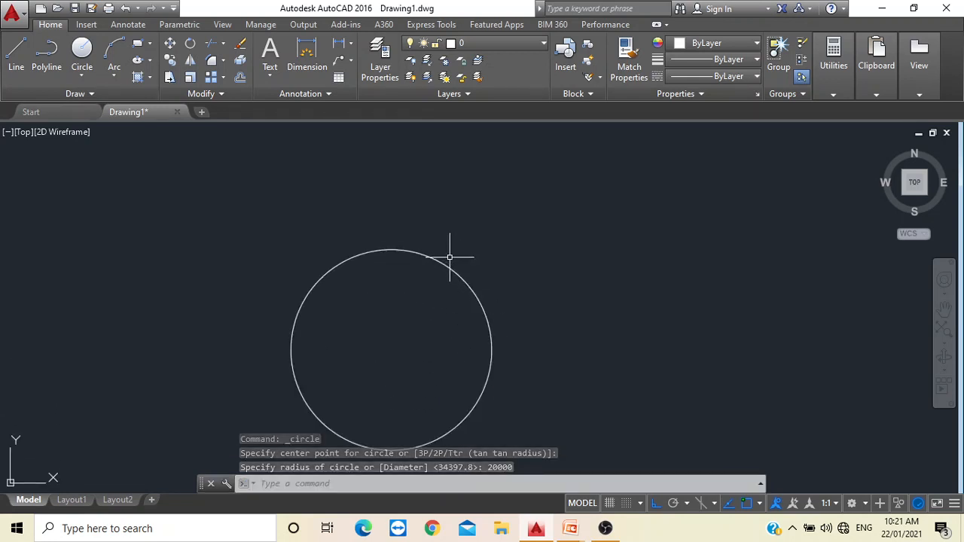
{"action": "scroll", "coordinate": [410, 319], "scroll_direction": "down", "scroll_amount": 1}
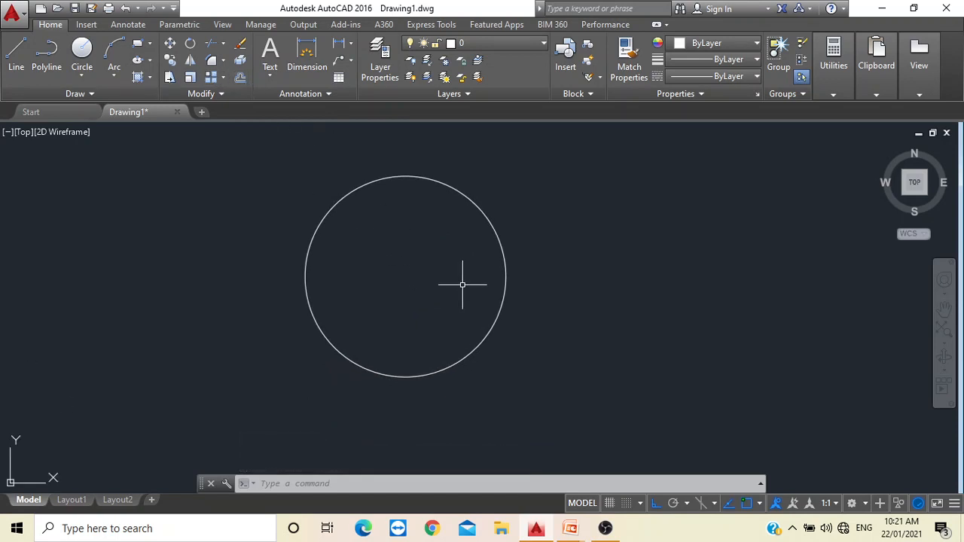
{"action": "left_click", "coordinate": [239, 78]}
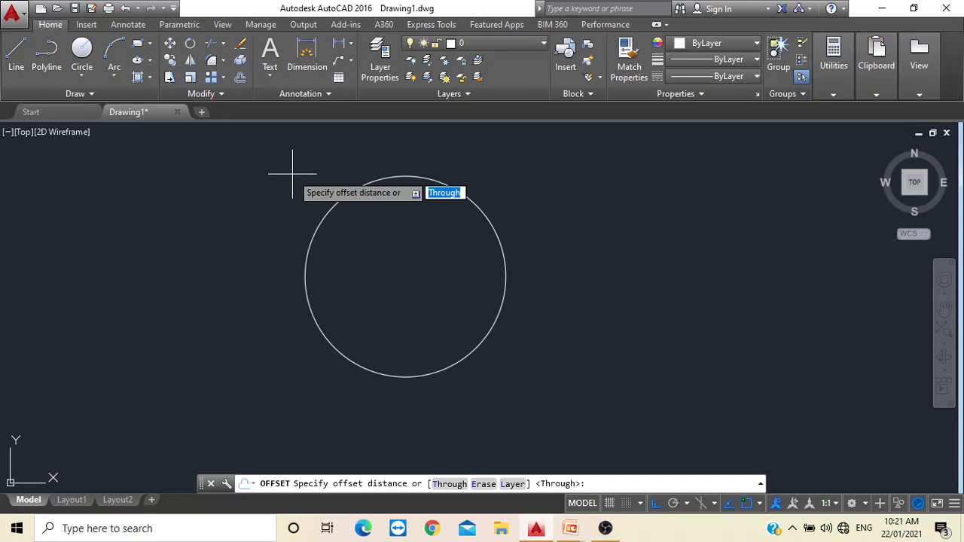
{"action": "type", "text": "500"}
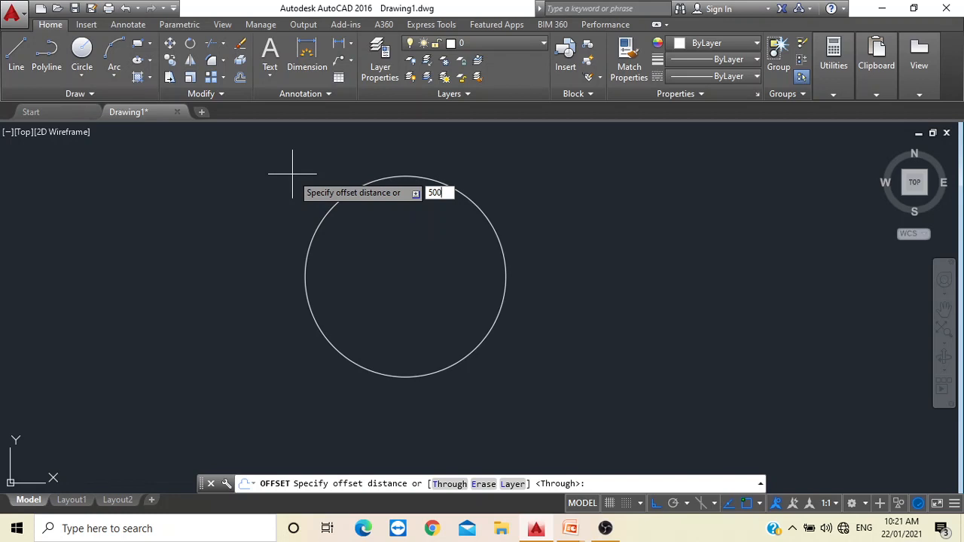
{"action": "key", "text": "Return"}
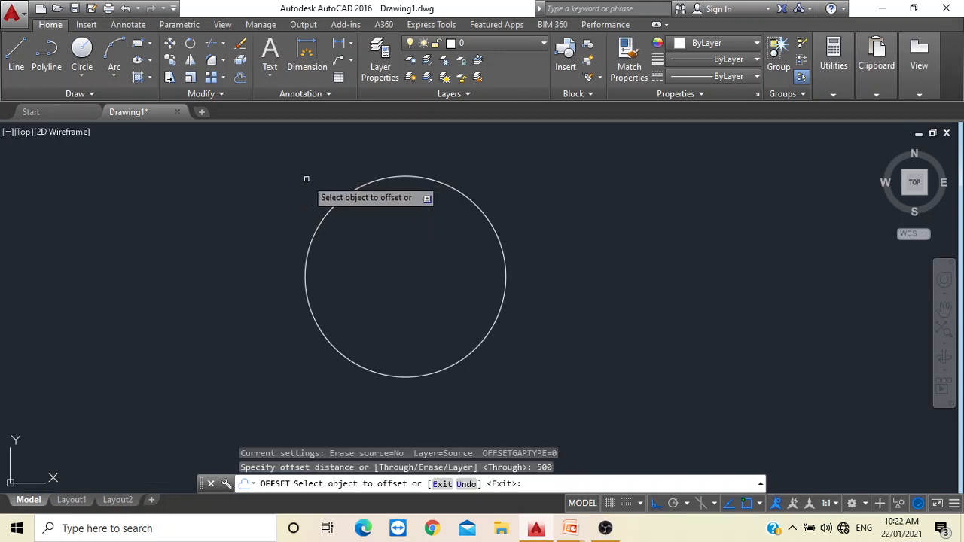
{"action": "left_click", "coordinate": [450, 186]}
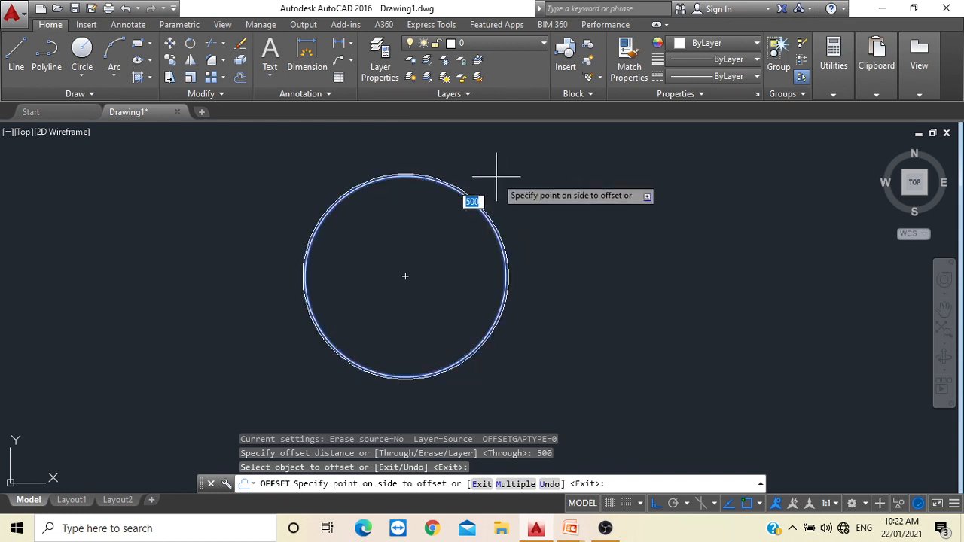
{"action": "scroll", "coordinate": [500, 172], "scroll_direction": "up", "scroll_amount": 4}
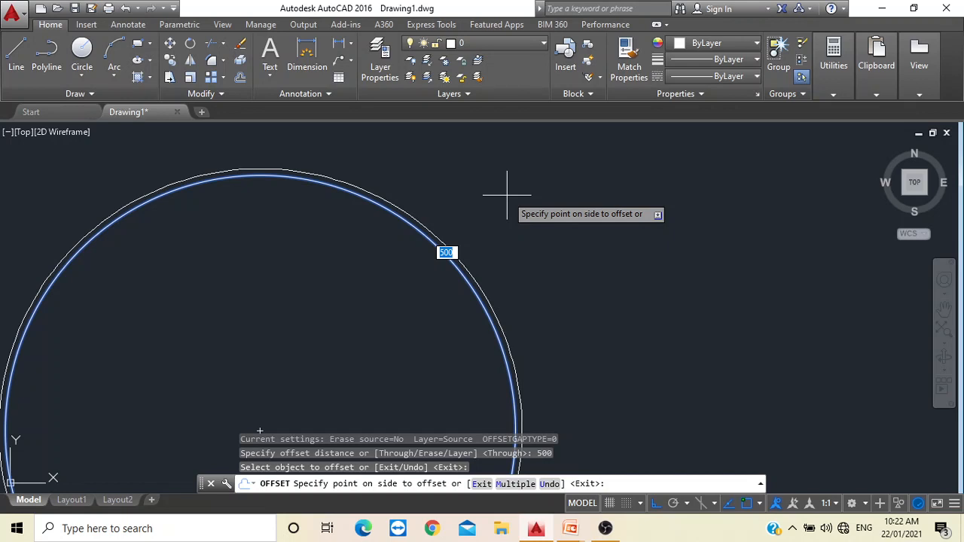
{"action": "left_click", "coordinate": [507, 195]}
{"action": "scroll", "coordinate": [373, 270], "scroll_direction": "down", "scroll_amount": 4}
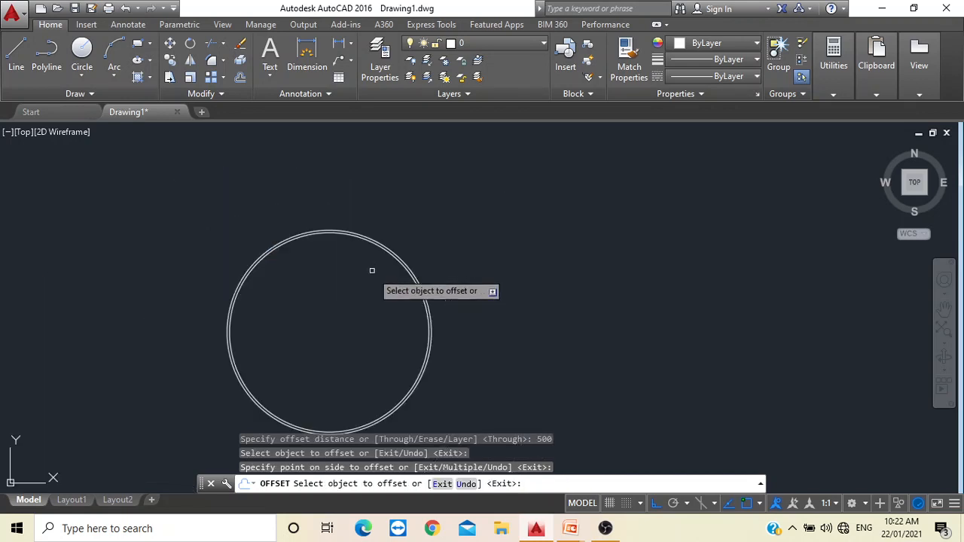
{"action": "middle_click_drag", "start_coordinate": [380, 288], "coordinate": [445, 263]}
{"action": "key", "text": "Escape"}
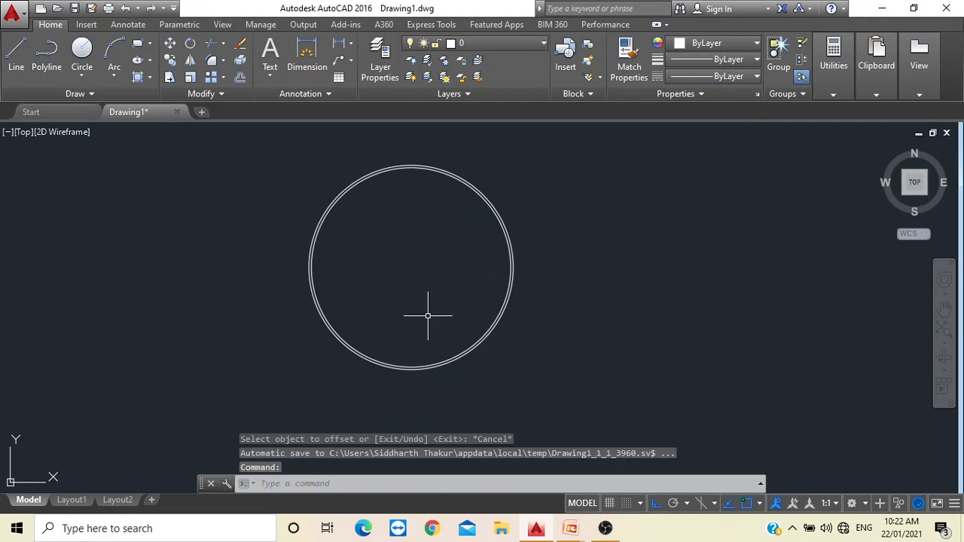
Draw a small horizontal rectangle in the empty space to the right of the two concentric circles.
{"action": "scroll", "coordinate": [486, 192], "scroll_direction": "up", "scroll_amount": 5}
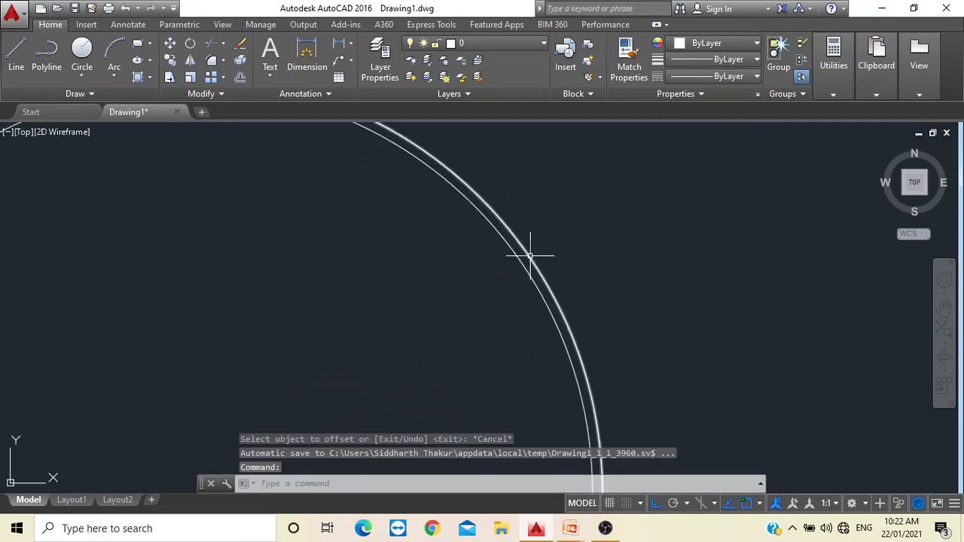
{"action": "scroll", "coordinate": [529, 258], "scroll_direction": "down", "scroll_amount": 5}
{"action": "scroll", "coordinate": [531, 258], "scroll_direction": "up", "scroll_amount": 6}
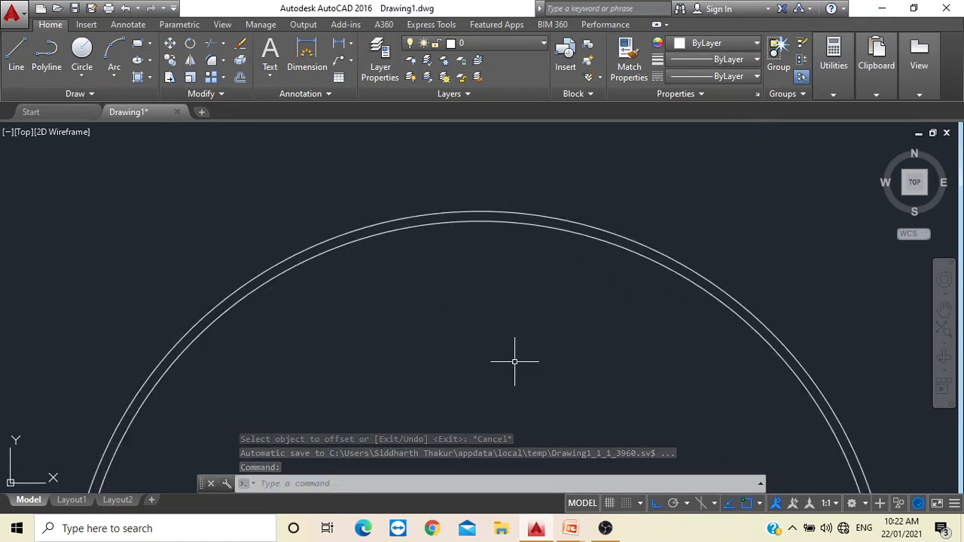
{"action": "scroll", "coordinate": [502, 271], "scroll_direction": "down", "scroll_amount": 5}
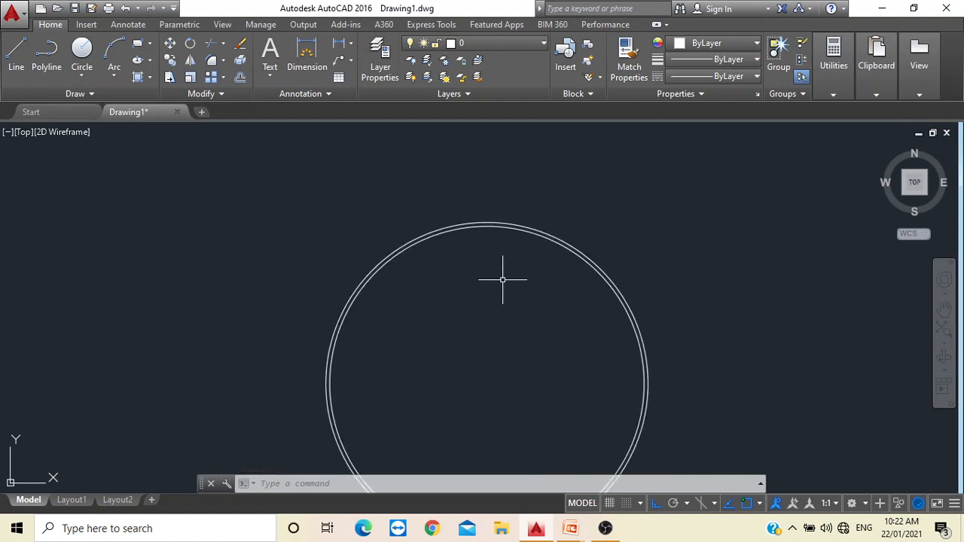
{"action": "middle_click_drag", "start_coordinate": [488, 330], "coordinate": [385, 245]}
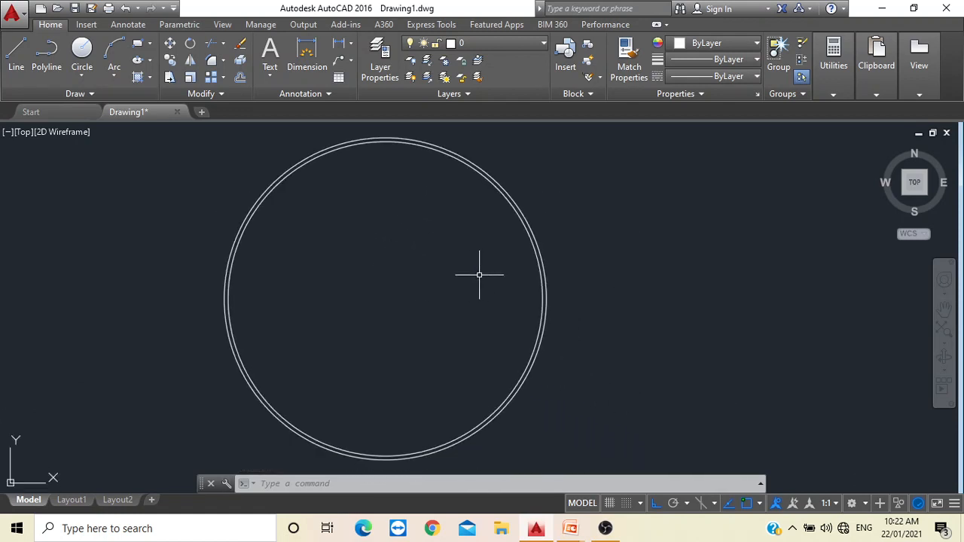
{"action": "mouse_move", "coordinate": [479, 277]}
{"action": "middle_mouse_down"}
{"action": "mouse_move", "coordinate": [371, 259]}
{"action": "mouse_move", "coordinate": [329, 307]}
{"action": "mouse_move", "coordinate": [293, 285]}
{"action": "middle_mouse_up"}
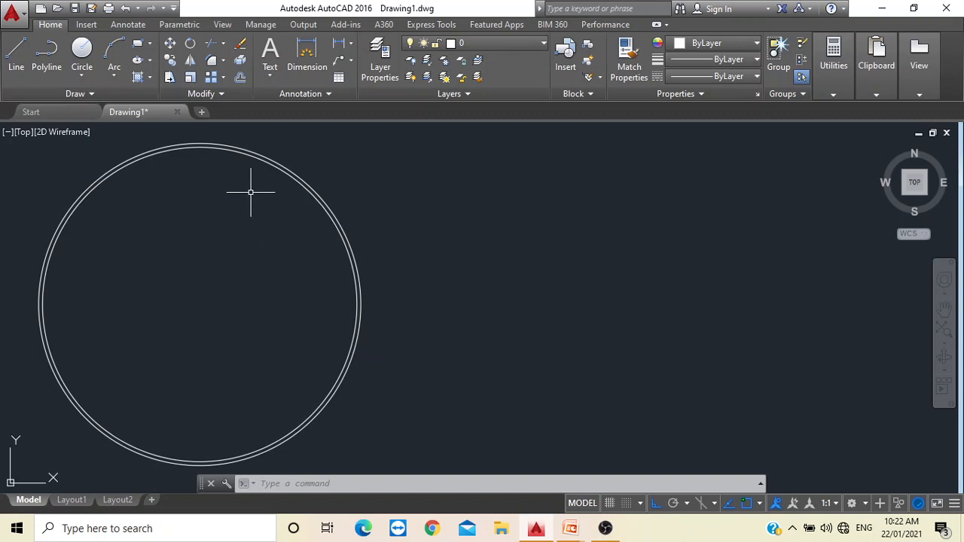
{"action": "left_click", "coordinate": [137, 43]}
{"action": "left_click", "coordinate": [520, 259]}
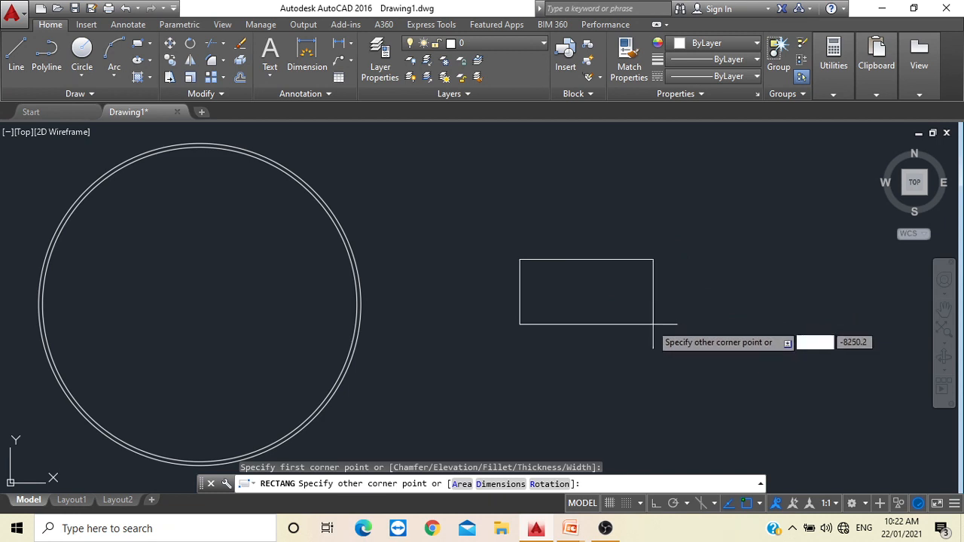
{"action": "left_click", "coordinate": [567, 274]}
Offset the small rectangle inward by 150 units and end the Offset command.
{"action": "scroll", "coordinate": [532, 270], "scroll_direction": "up", "scroll_amount": 5}
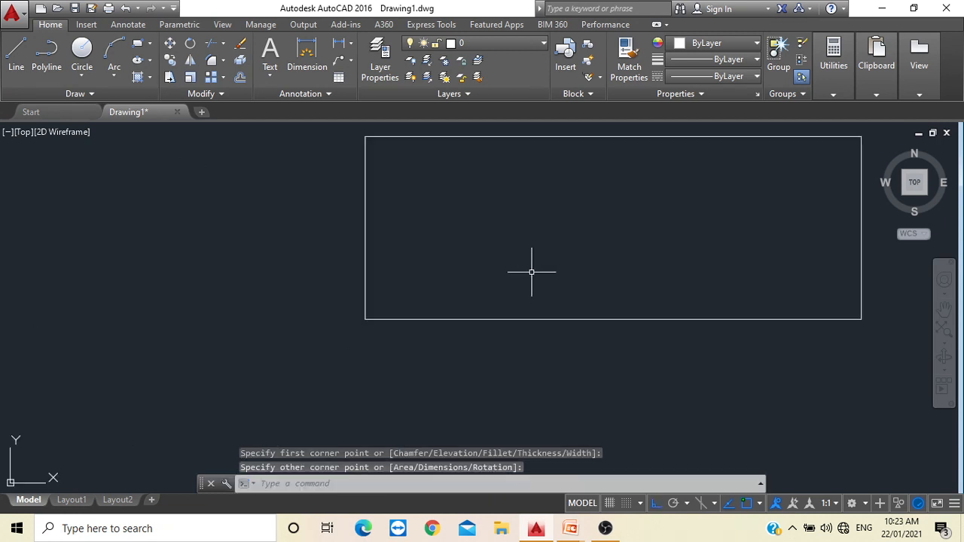
{"action": "scroll", "coordinate": [532, 271], "scroll_direction": "down", "scroll_amount": 2}
{"action": "middle_click_drag", "start_coordinate": [532, 272], "coordinate": [479, 278]}
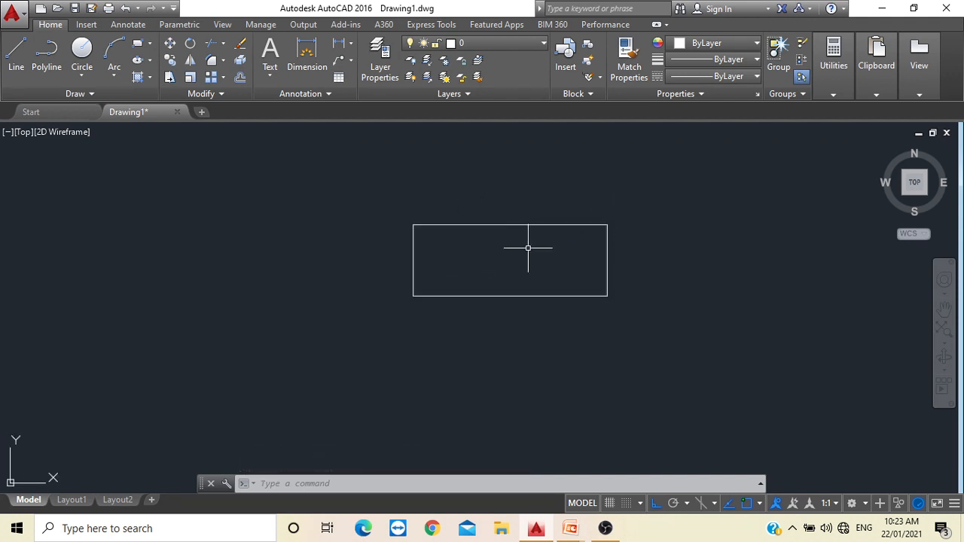
{"action": "left_click", "coordinate": [239, 79]}
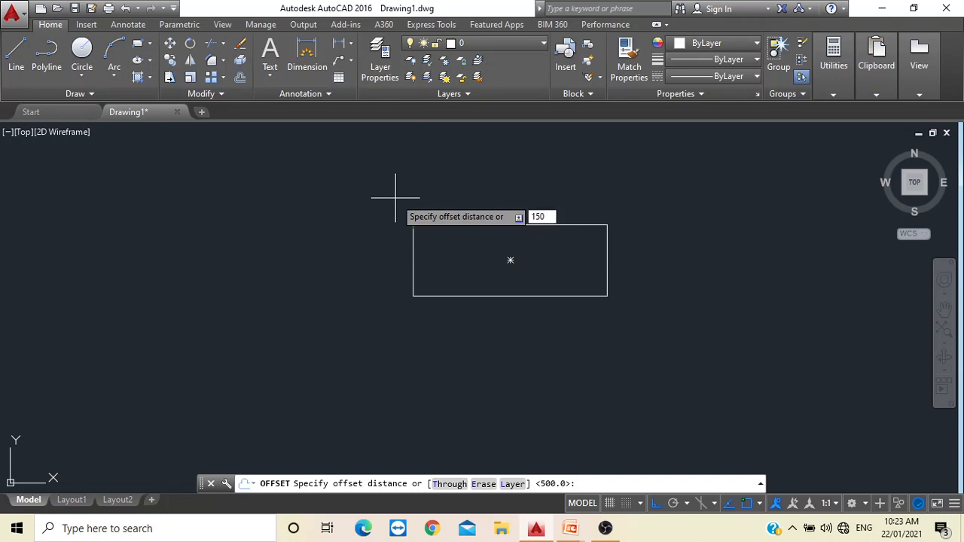
{"action": "key", "text": "Return"}
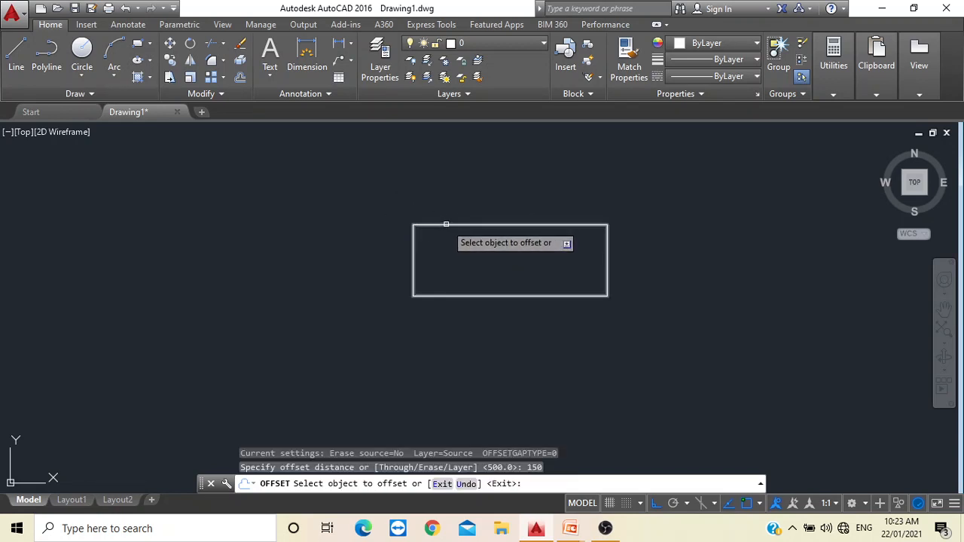
{"action": "left_click", "coordinate": [446, 224]}
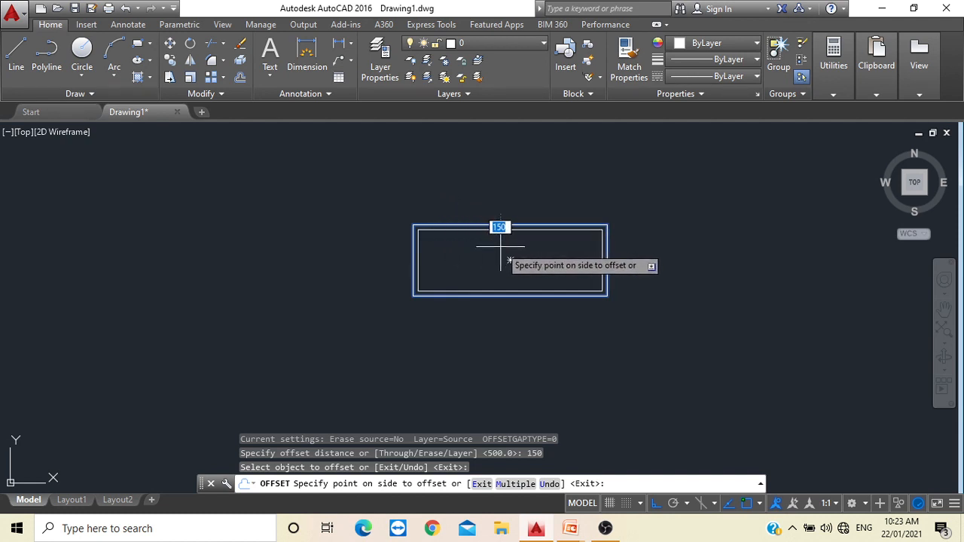
{"action": "left_click", "coordinate": [452, 256]}
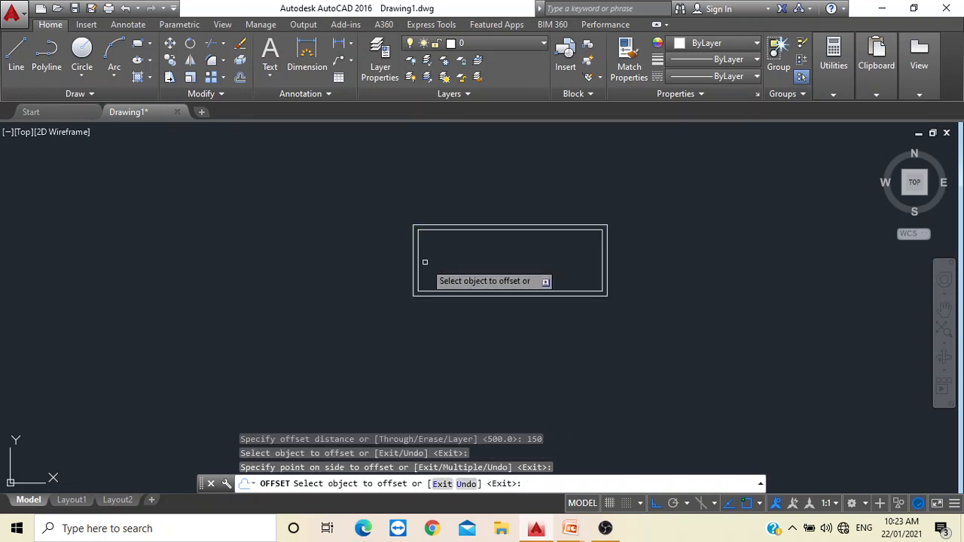
{"action": "key", "text": "Escape"}
Examine the gap between the offset rectangles and the gap between the two concentric circles up close.
{"action": "scroll", "coordinate": [491, 238], "scroll_direction": "up", "scroll_amount": 4}
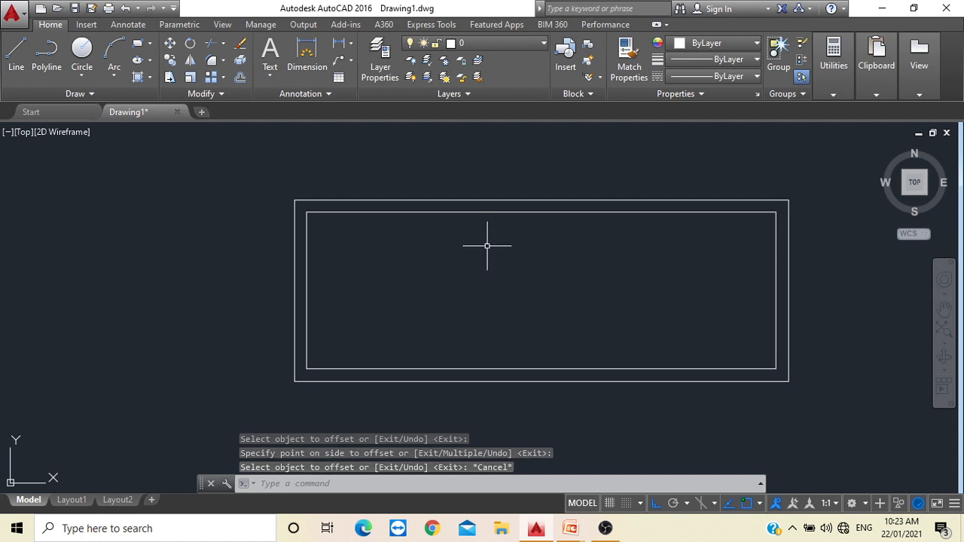
{"action": "scroll", "coordinate": [486, 246], "scroll_direction": "down", "scroll_amount": 2}
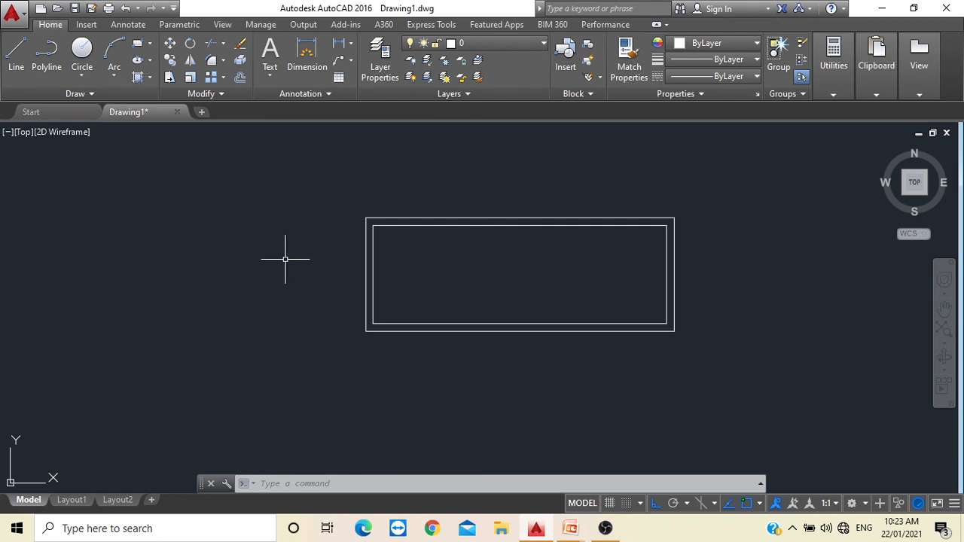
{"action": "scroll", "coordinate": [284, 258], "scroll_direction": "down", "scroll_amount": 5}
{"action": "middle_click_drag", "start_coordinate": [214, 293], "coordinate": [394, 323]}
{"action": "scroll", "coordinate": [324, 240], "scroll_direction": "up", "scroll_amount": 2}
{"action": "scroll", "coordinate": [324, 239], "scroll_direction": "up", "scroll_amount": 2}
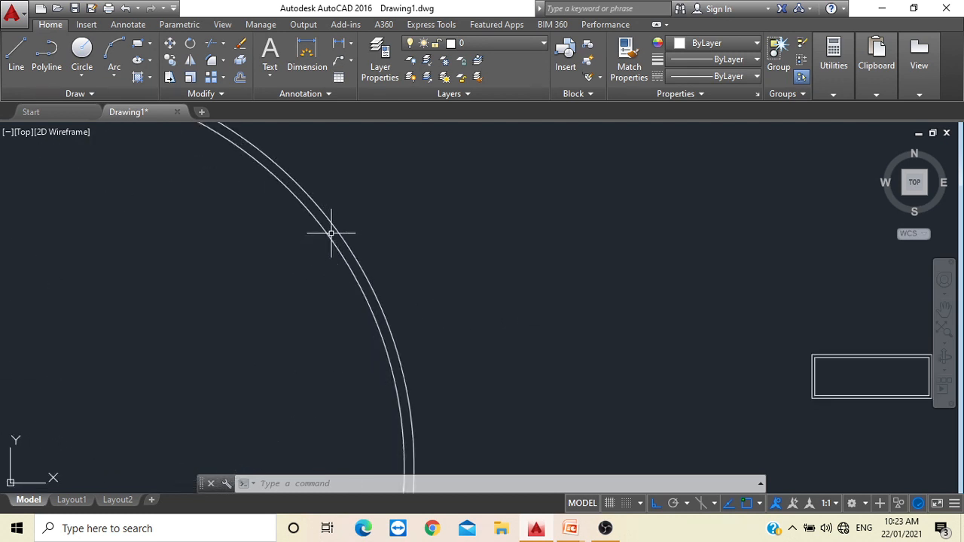
{"action": "scroll", "coordinate": [334, 231], "scroll_direction": "down", "scroll_amount": 4}
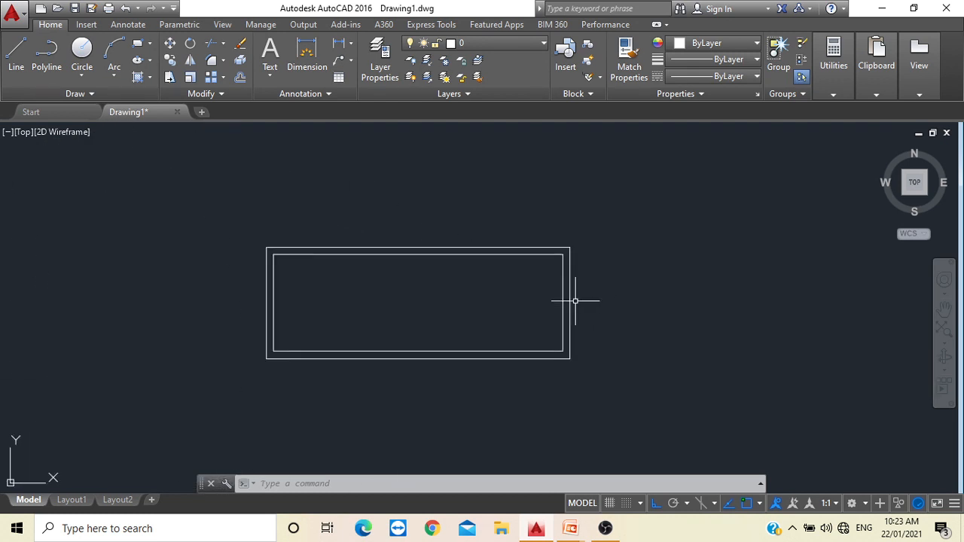
{"action": "scroll", "coordinate": [488, 285], "scroll_direction": "down", "scroll_amount": 2}
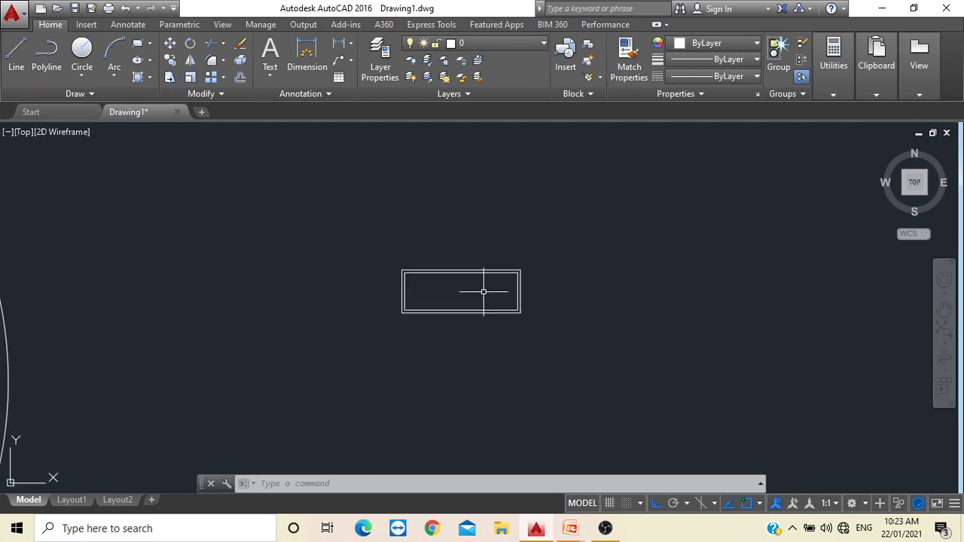
Draw a single horizontal line about 13,400 units long, above and to the right of the nested rectangles, and turn Ortho mode off.
{"action": "middle_click_drag", "start_coordinate": [470, 302], "coordinate": [384, 297]}
{"action": "middle_click_drag", "start_coordinate": [560, 258], "coordinate": [524, 270]}
{"action": "middle_click_drag", "start_coordinate": [412, 272], "coordinate": [258, 288]}
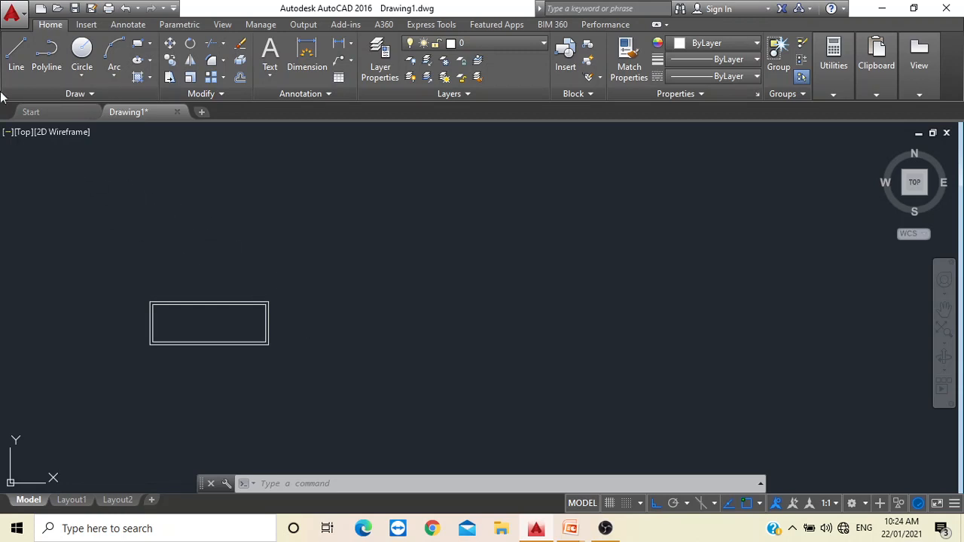
{"action": "left_click", "coordinate": [17, 51]}
{"action": "left_click", "coordinate": [333, 243]}
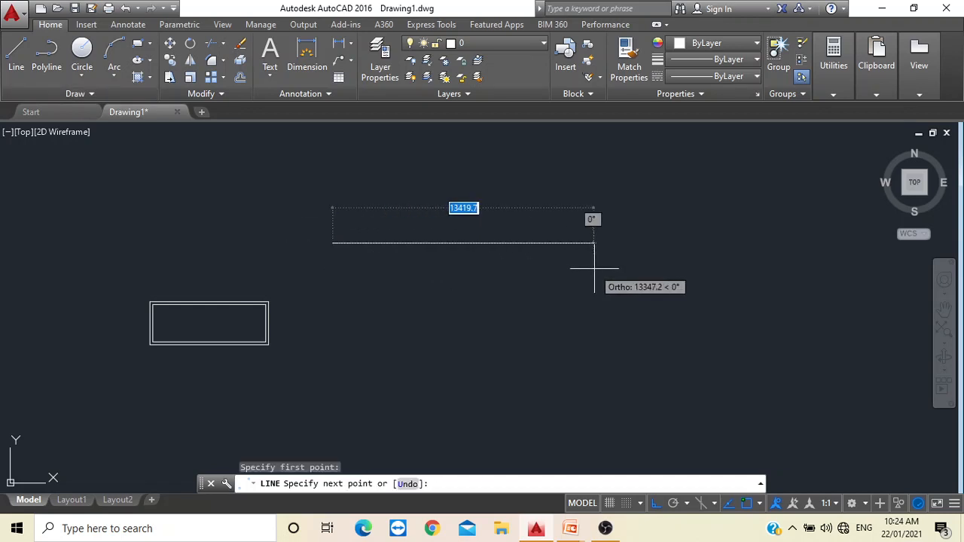
{"action": "left_click", "coordinate": [596, 248]}
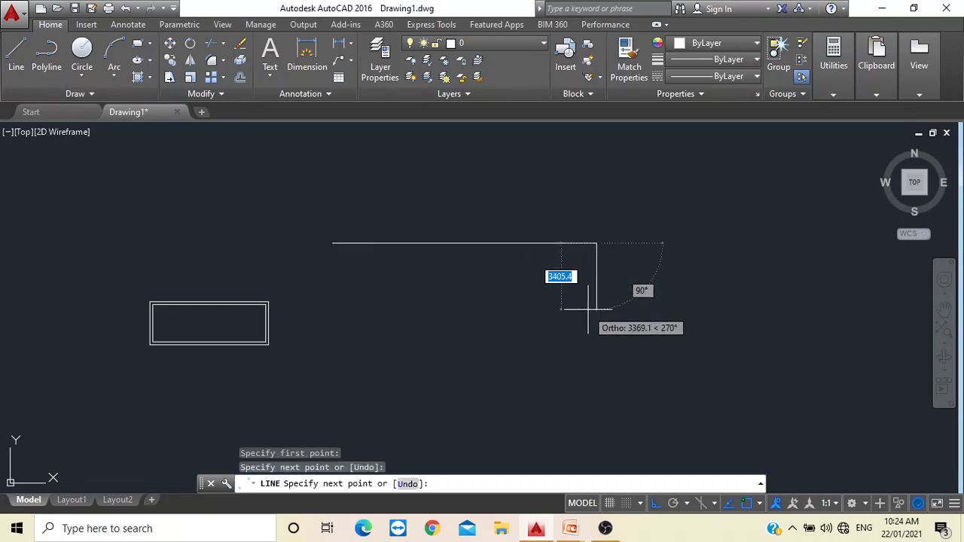
{"action": "key", "text": "F8"}
{"action": "key", "text": "Escape"}
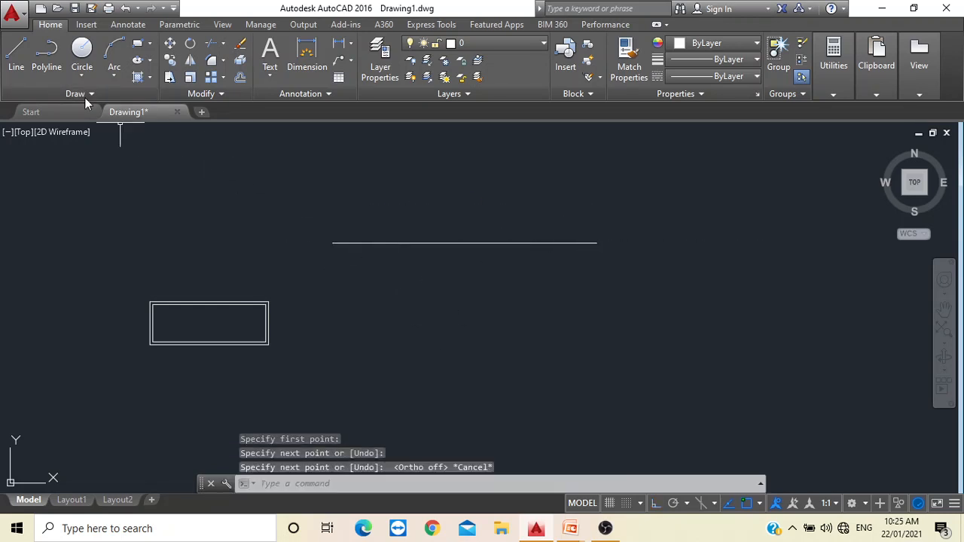
Draw a chain of three connected slanted lines crossing over the nested rectangles, and end the Line command.
{"action": "key", "text": "Return"}
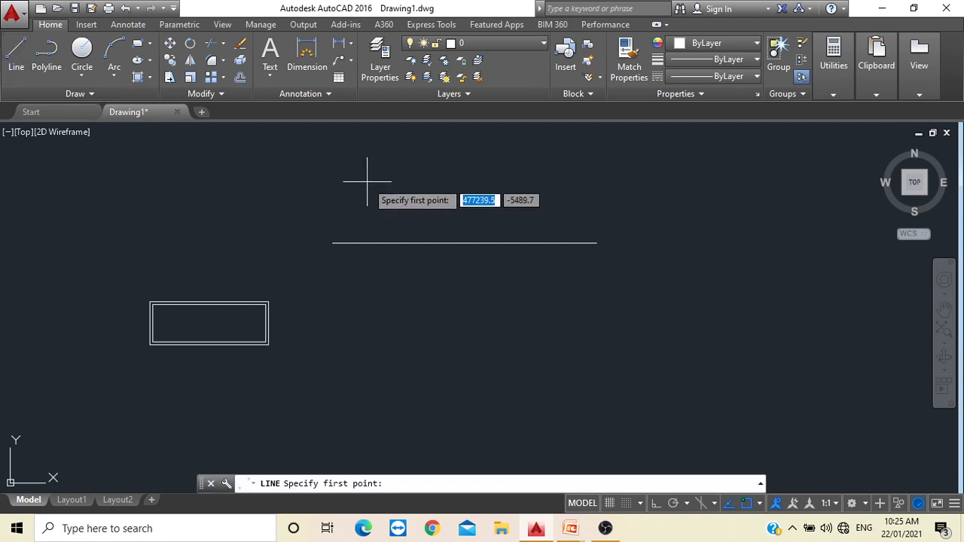
{"action": "left_click", "coordinate": [171, 244]}
{"action": "left_click", "coordinate": [227, 375]}
{"action": "left_click", "coordinate": [112, 340]}
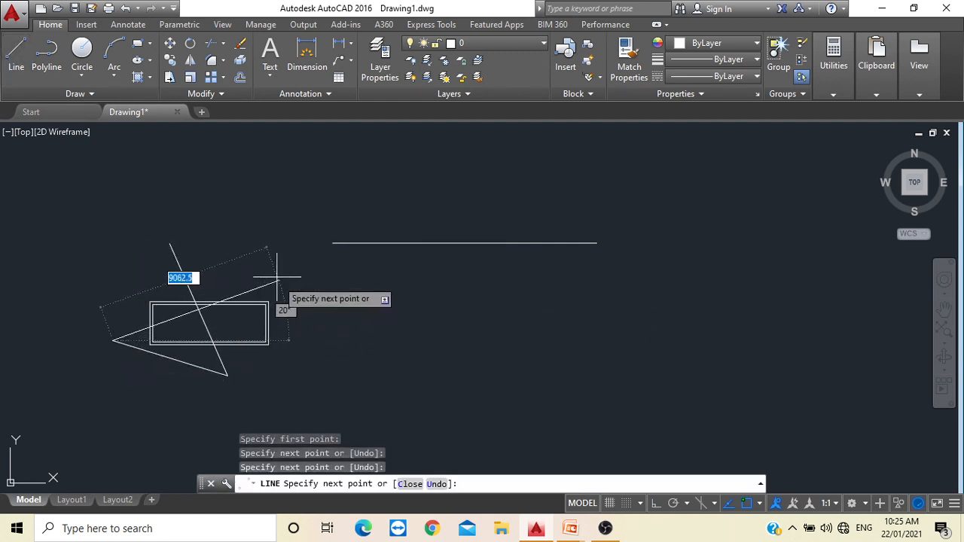
{"action": "left_click", "coordinate": [264, 265]}
{"action": "middle_click_drag", "start_coordinate": [223, 365], "coordinate": [451, 345]}
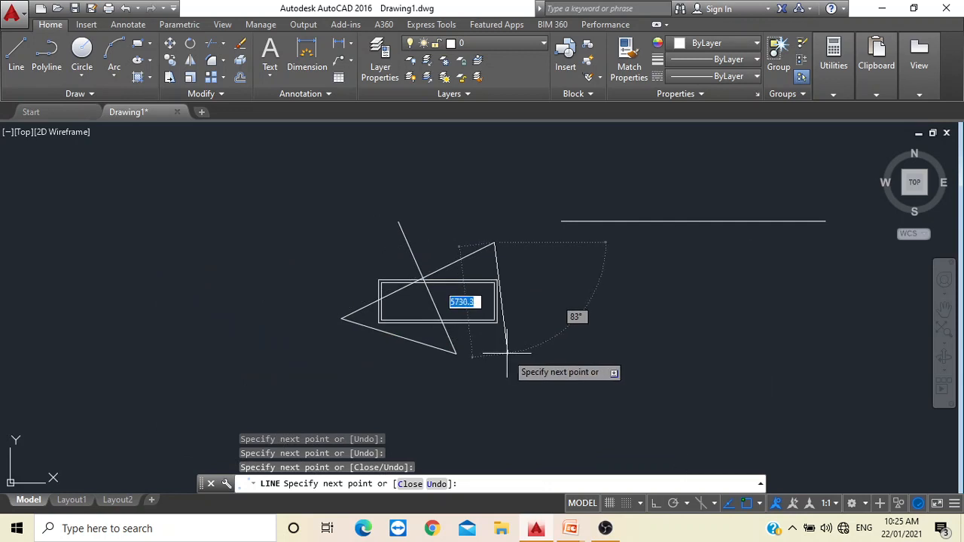
{"action": "key", "text": "Escape"}
Draw two separate diagonal lines that cross each other inside the concentric circles and extend beyond them at both ends.
{"action": "scroll", "coordinate": [388, 370], "scroll_direction": "down", "scroll_amount": 3}
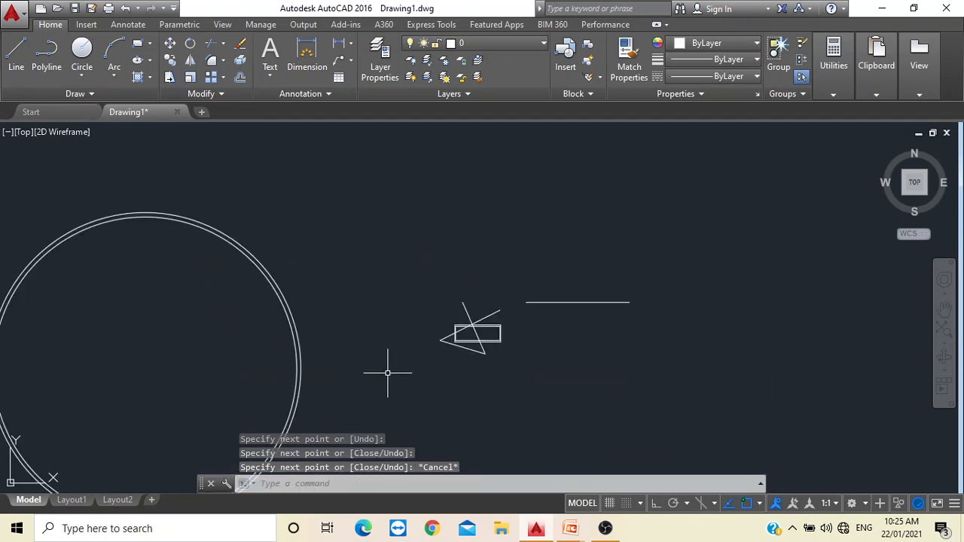
{"action": "left_click", "coordinate": [17, 51]}
{"action": "left_click", "coordinate": [53, 143]}
{"action": "left_click", "coordinate": [468, 369]}
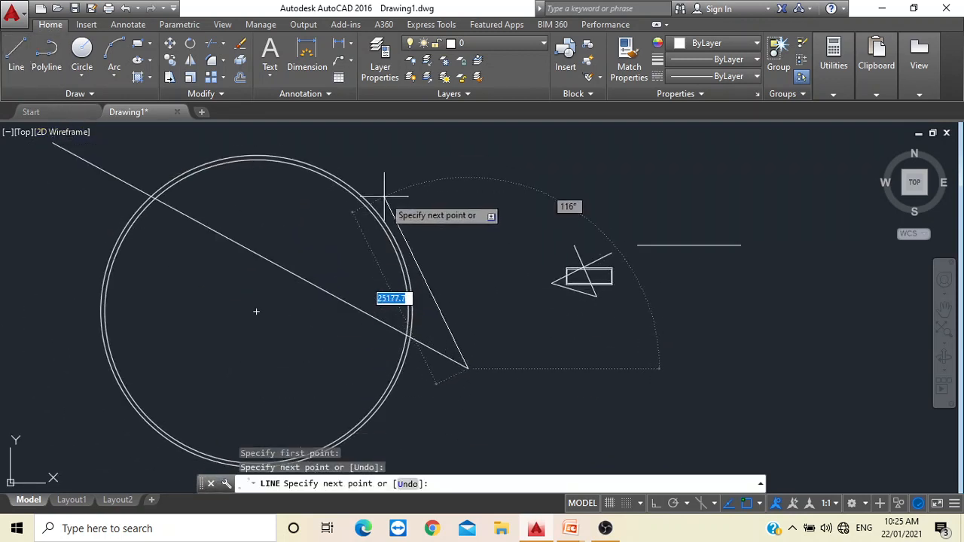
{"action": "key", "text": "Escape"}
{"action": "left_click", "coordinate": [13, 50]}
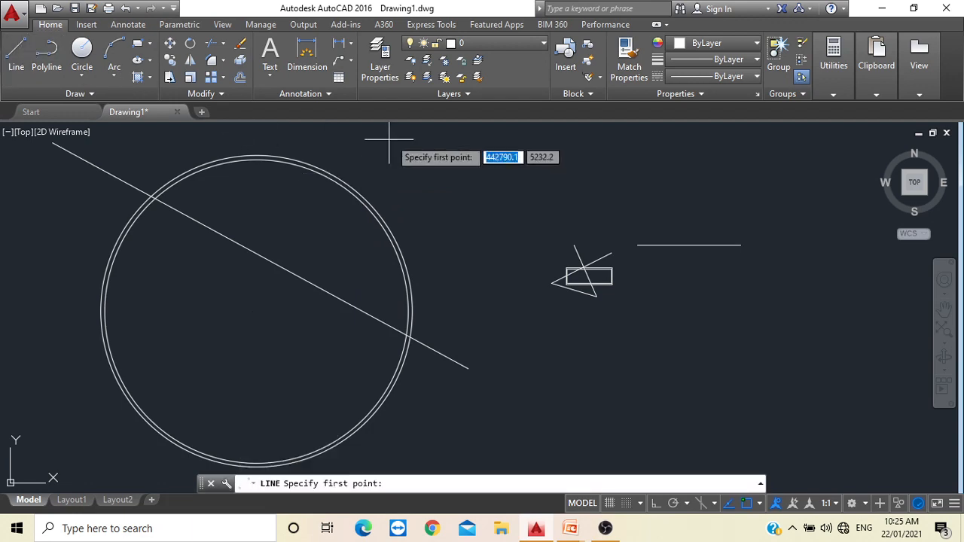
{"action": "left_click", "coordinate": [407, 143]}
{"action": "left_click", "coordinate": [75, 424]}
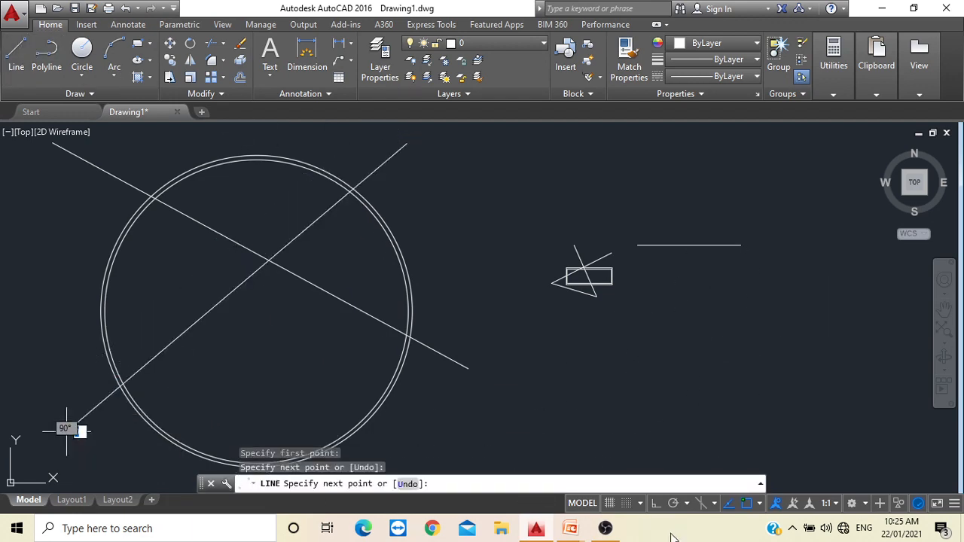
{"action": "left_click", "coordinate": [606, 528]}
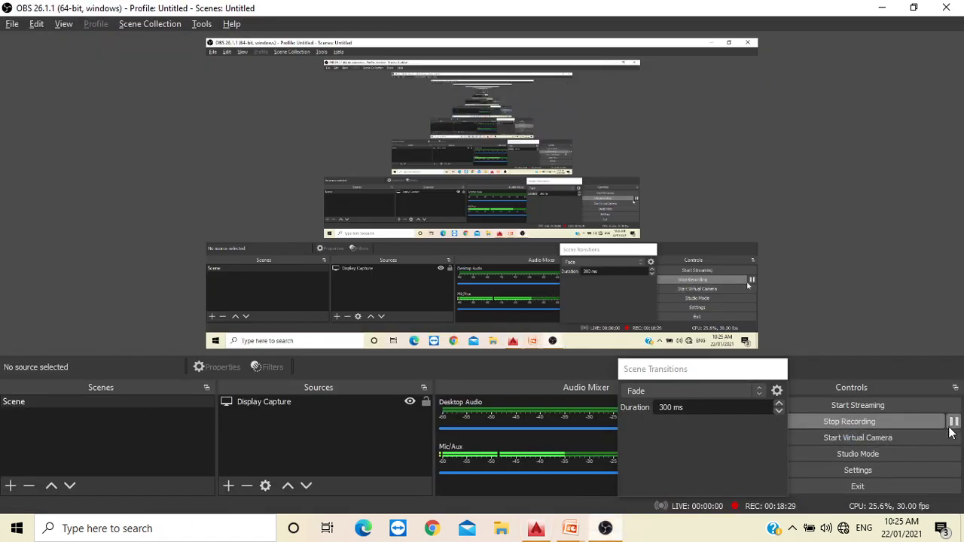
{"action": "left_click", "coordinate": [954, 422]}
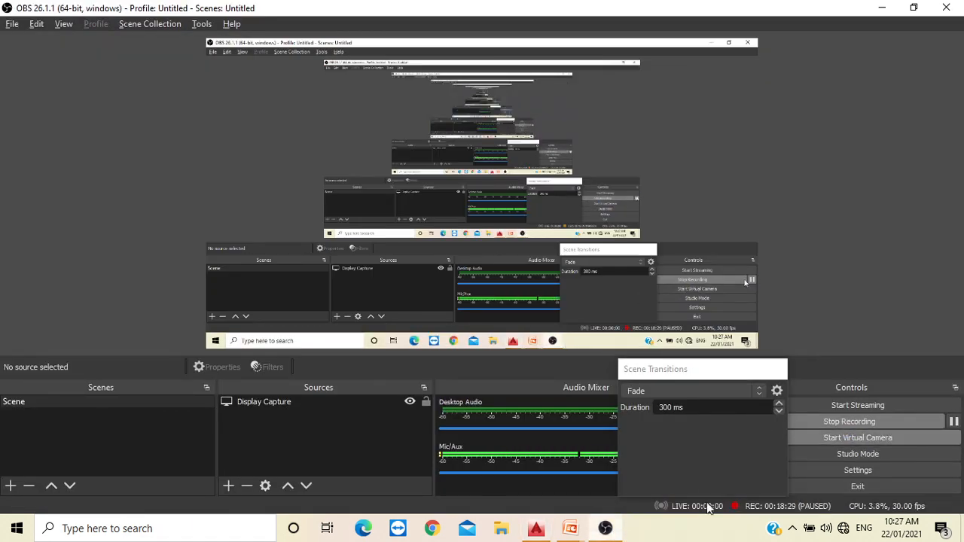
{"action": "mouse_move", "coordinate": [541, 530]}
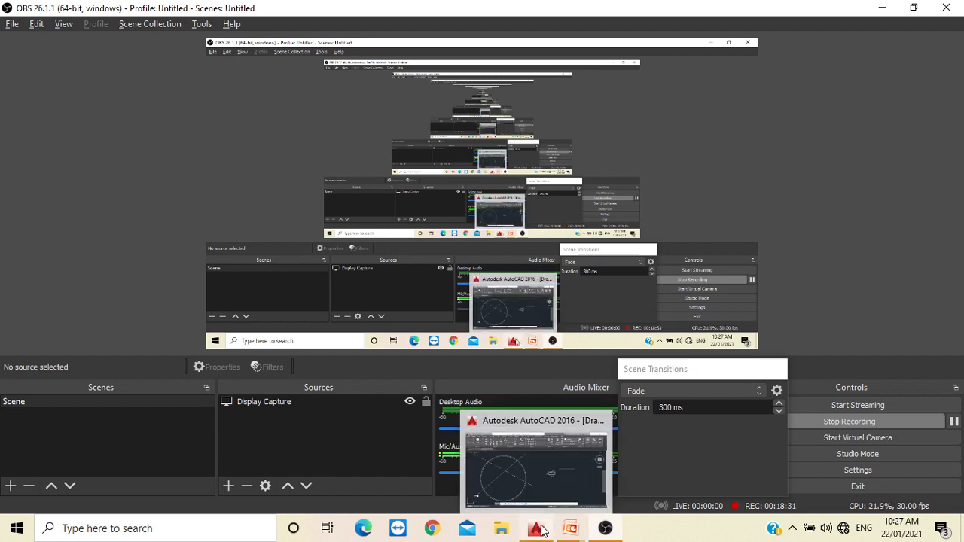
{"action": "left_click", "coordinate": [550, 499]}
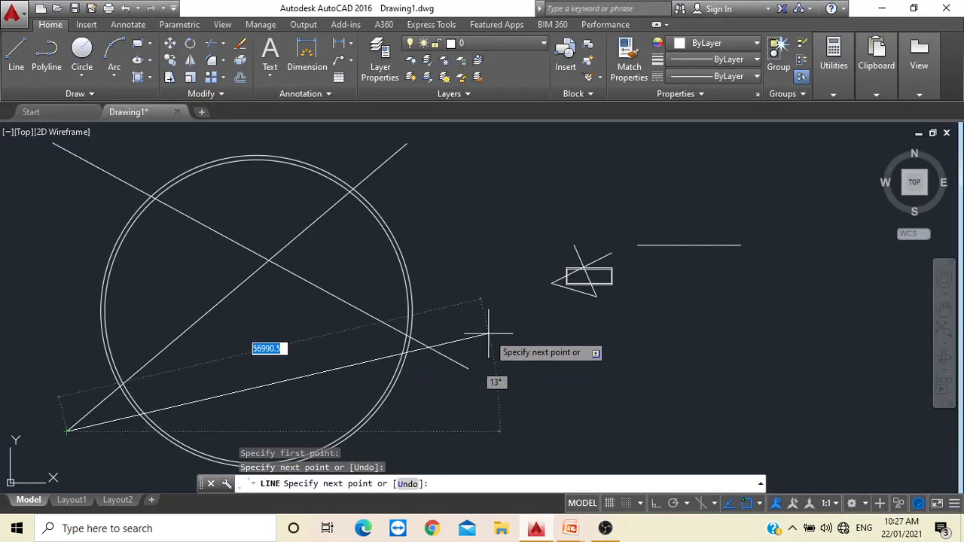
End the Line command and examine the lines crossing the concentric circles and the nested rectangles.
{"action": "key", "text": "Escape"}
{"action": "middle_click_drag", "start_coordinate": [449, 340], "coordinate": [531, 400]}
{"action": "scroll", "coordinate": [534, 369], "scroll_direction": "down", "scroll_amount": 1}
{"action": "middle_click_drag", "start_coordinate": [562, 369], "coordinate": [591, 300]}
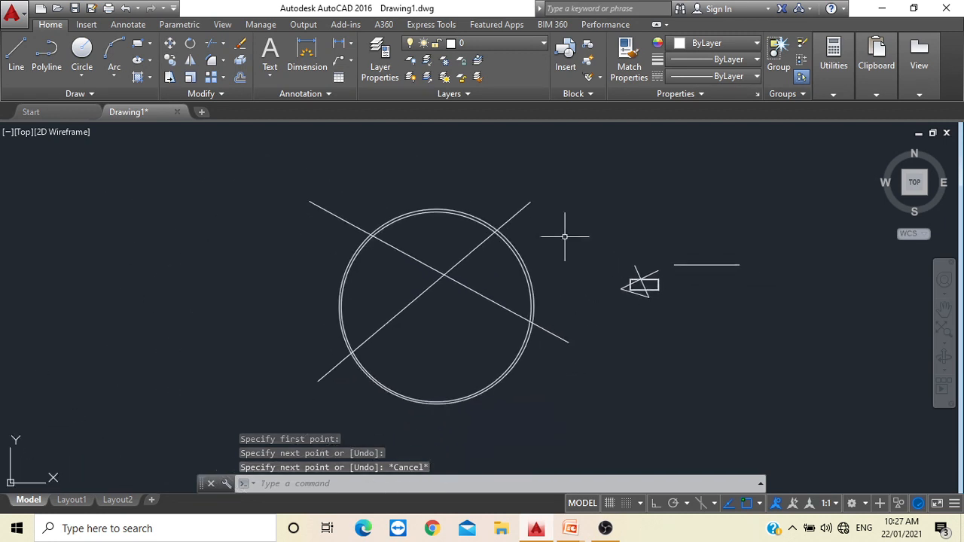
{"action": "scroll", "coordinate": [682, 267], "scroll_direction": "up", "scroll_amount": 3}
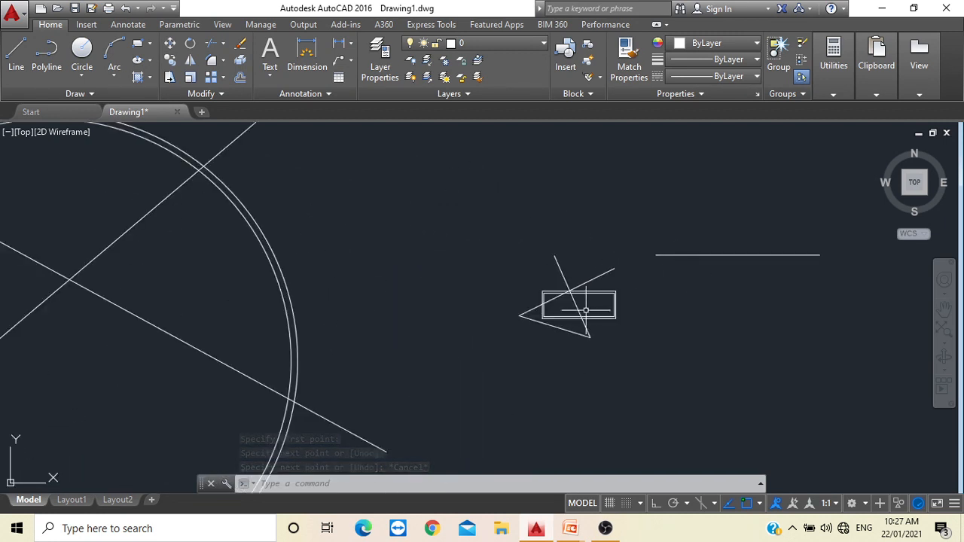
{"action": "scroll", "coordinate": [354, 323], "scroll_direction": "down", "scroll_amount": 2}
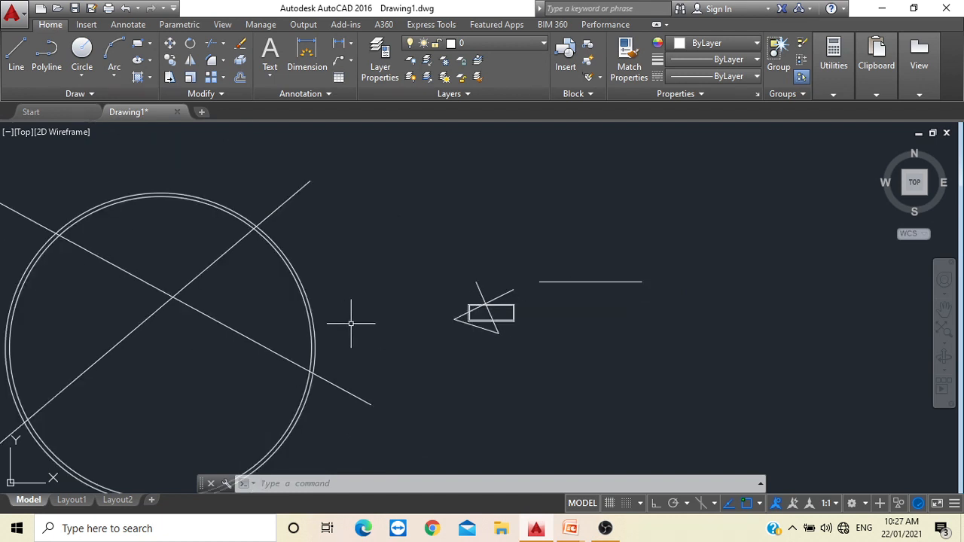
{"action": "mouse_move", "coordinate": [369, 325]}
{"action": "middle_mouse_down"}
{"action": "mouse_move", "coordinate": [528, 330]}
{"action": "mouse_move", "coordinate": [615, 286]}
{"action": "middle_mouse_up"}
{"action": "scroll", "coordinate": [614, 285], "scroll_direction": "down", "scroll_amount": 2}
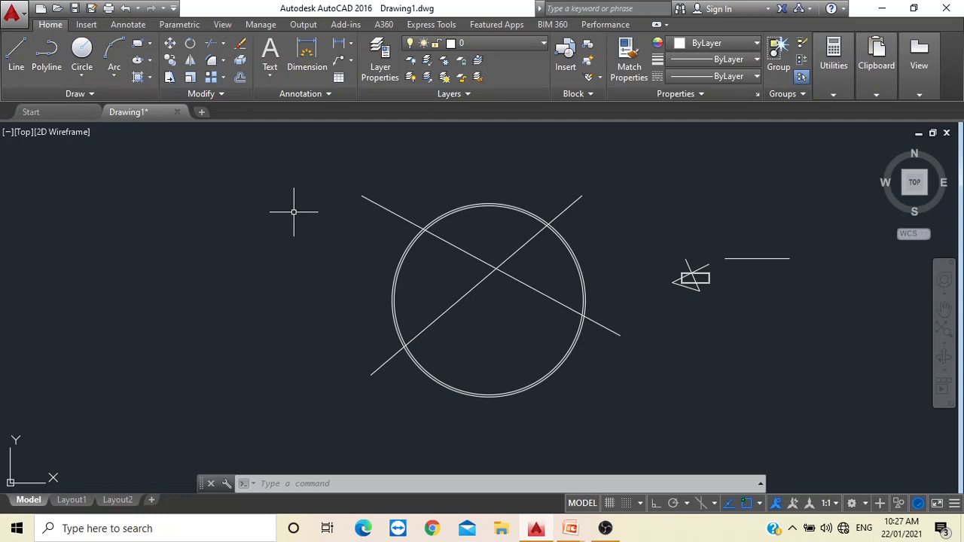
{"action": "type", "text": "TR"}
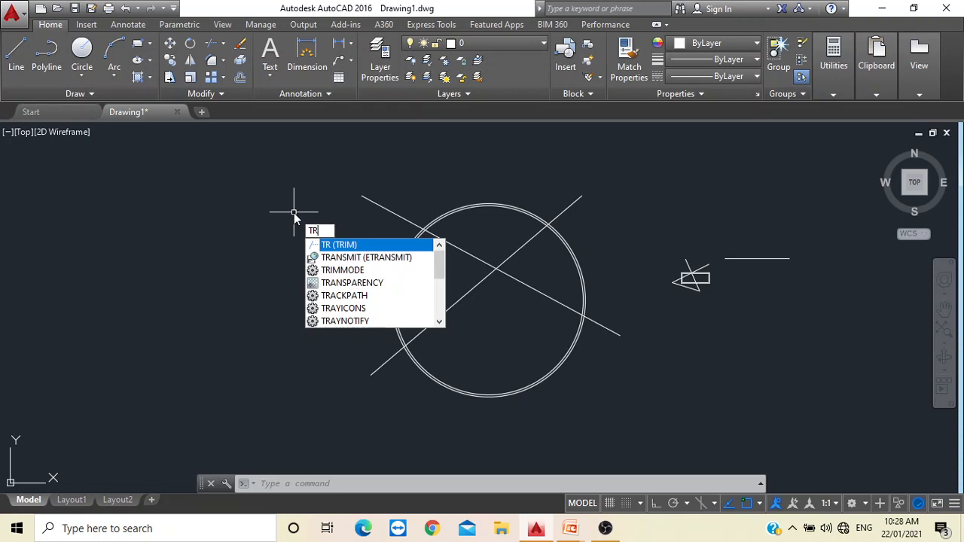
{"action": "key", "text": "Escape"}
{"action": "key", "text": "Escape"}
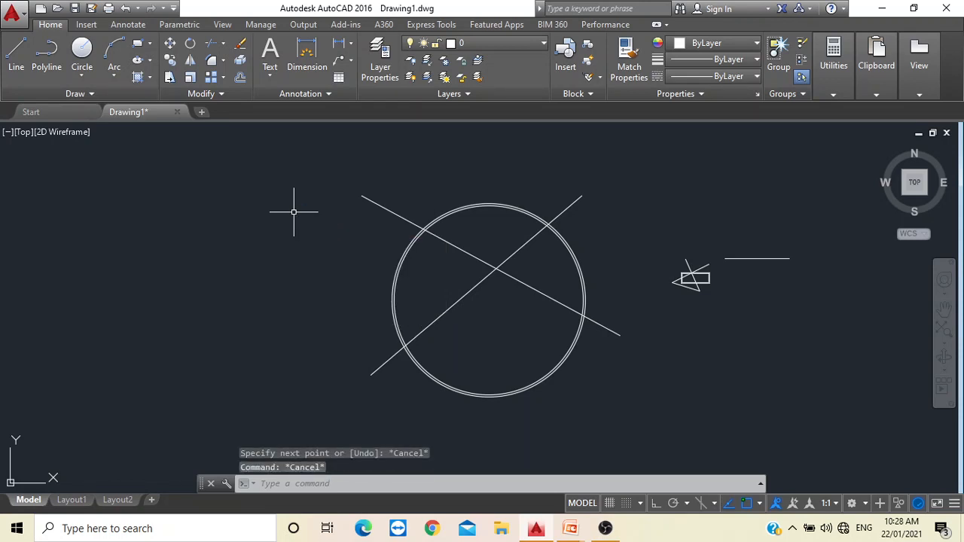
Trim the four ends of the two crossing diagonal lines that extend beyond the outer circle, and end the Trim command.
{"action": "type", "text": "t"}
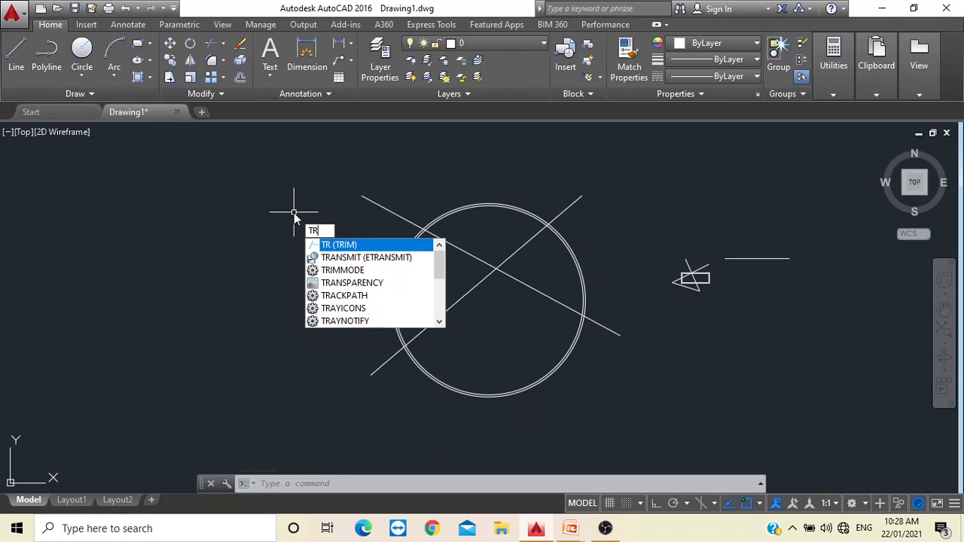
{"action": "key", "text": "Return"}
{"action": "key", "text": "Return"}
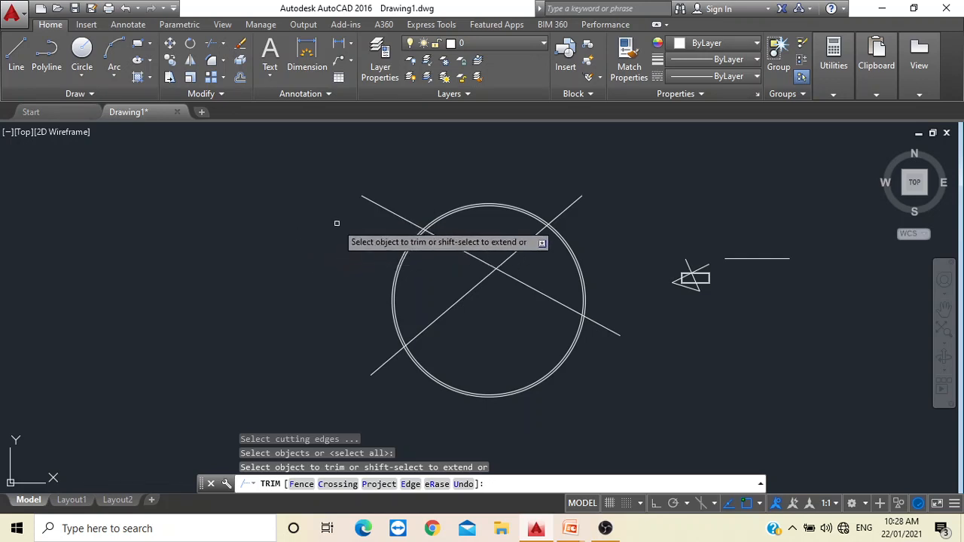
{"action": "left_click", "coordinate": [377, 206]}
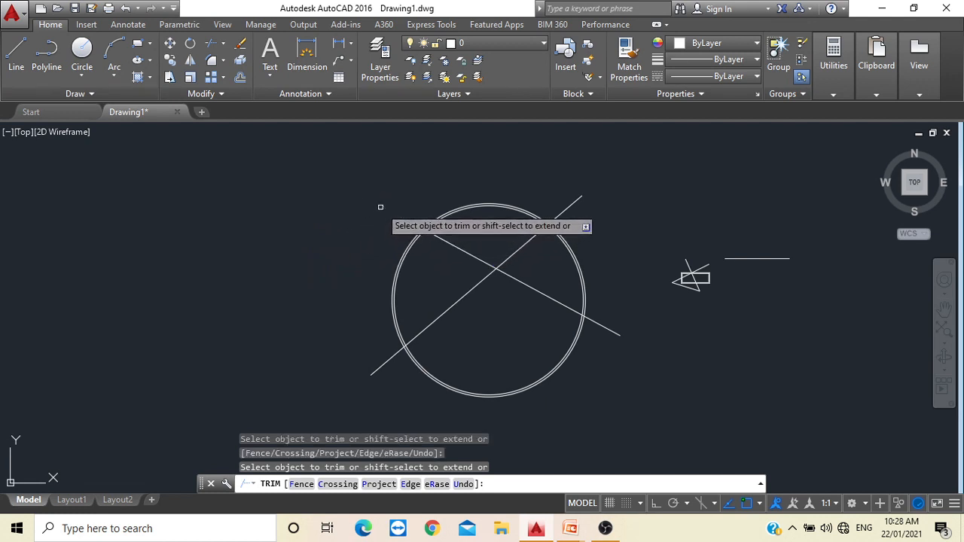
{"action": "left_click", "coordinate": [577, 207]}
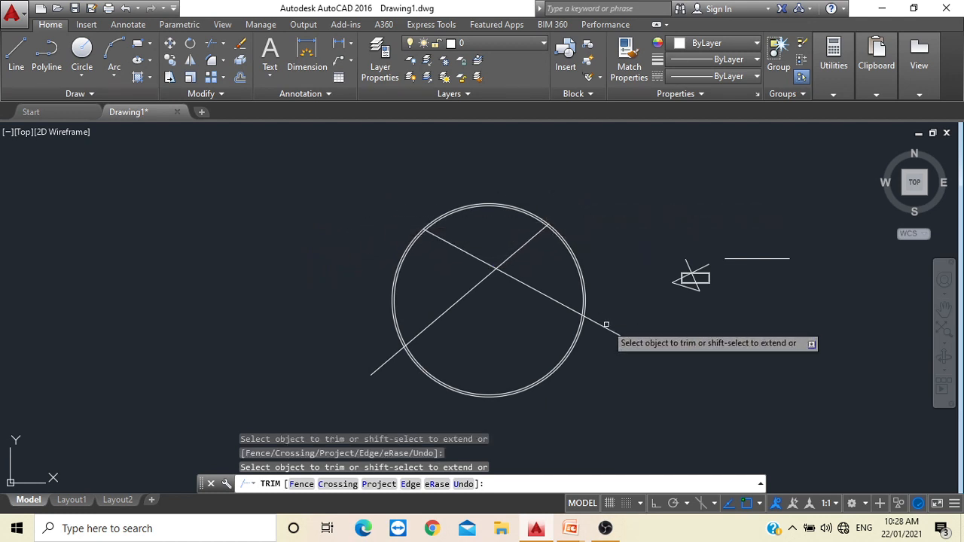
{"action": "left_click", "coordinate": [379, 367]}
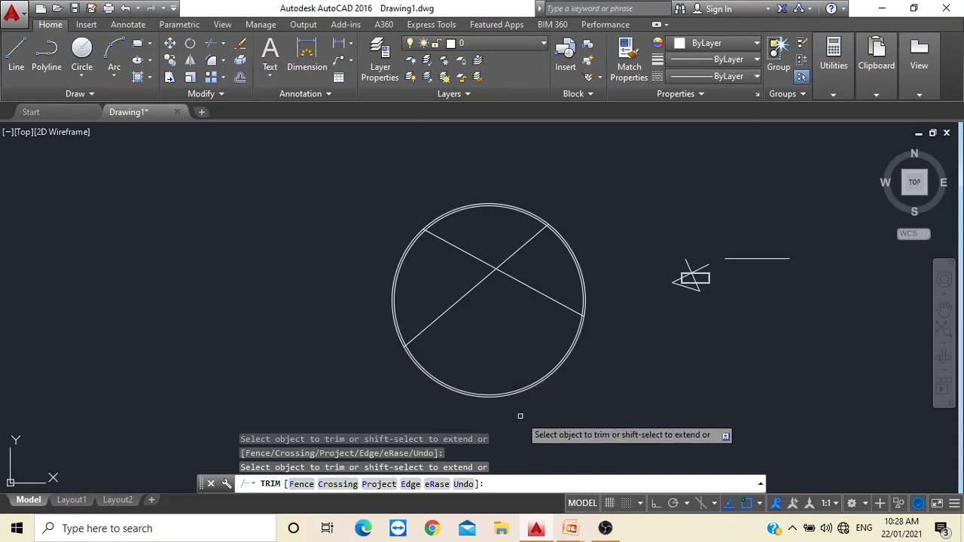
{"action": "key", "text": "Escape"}
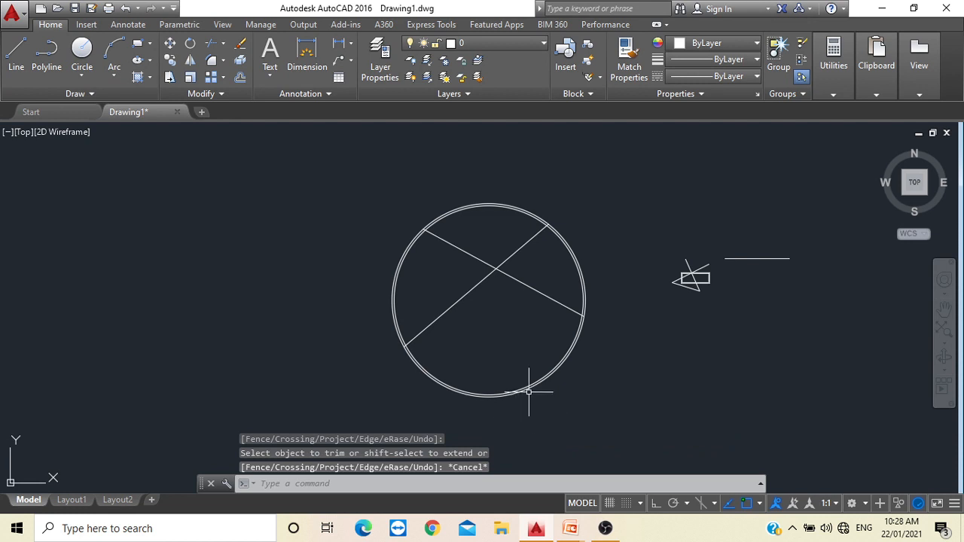
Using all objects as cutting edges, trim the upper edges of both nested rectangles to the right of the steep slanted line.
{"action": "middle_click_drag", "start_coordinate": [469, 318], "coordinate": [383, 293]}
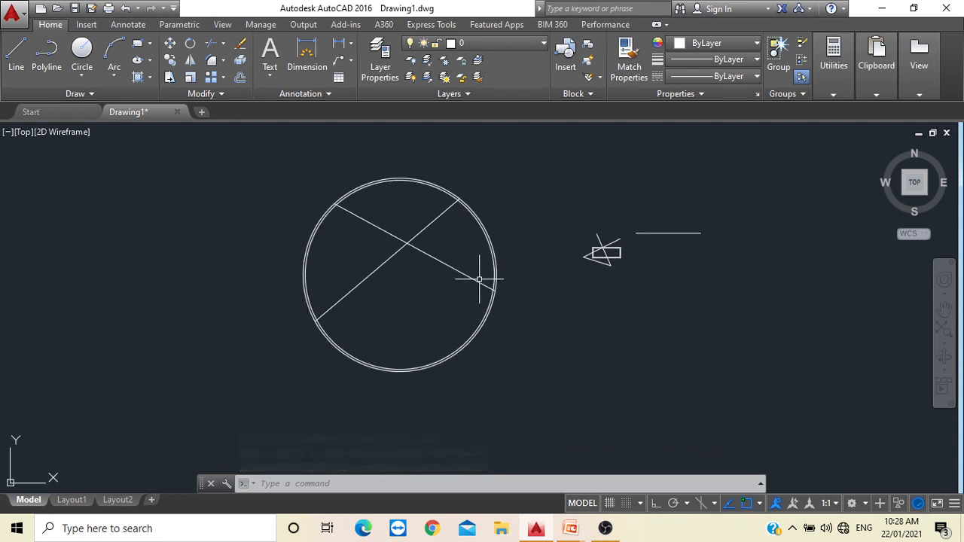
{"action": "scroll", "coordinate": [603, 253], "scroll_direction": "up", "scroll_amount": 4}
{"action": "scroll", "coordinate": [659, 258], "scroll_direction": "up", "scroll_amount": 6}
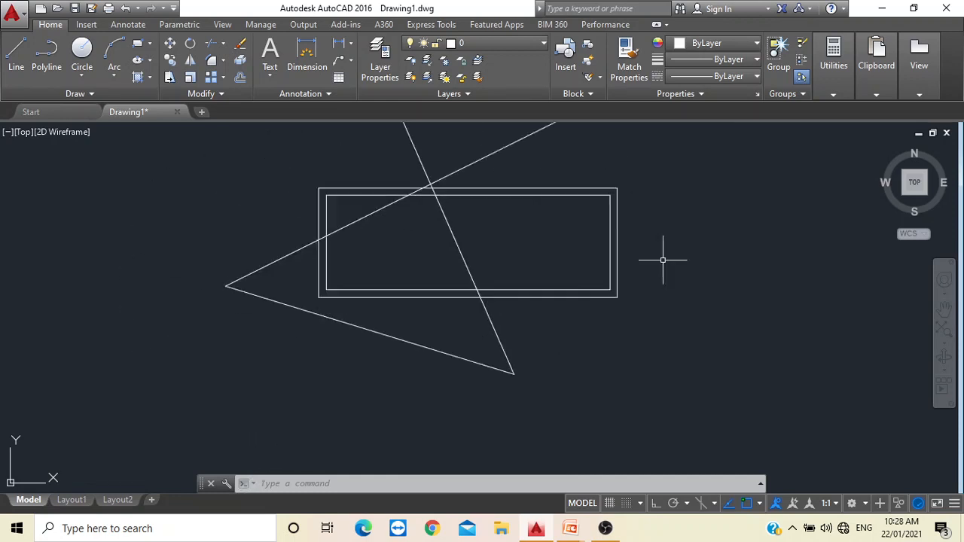
{"action": "scroll", "coordinate": [667, 261], "scroll_direction": "down", "scroll_amount": 2}
{"action": "middle_click_drag", "start_coordinate": [670, 260], "coordinate": [607, 336]}
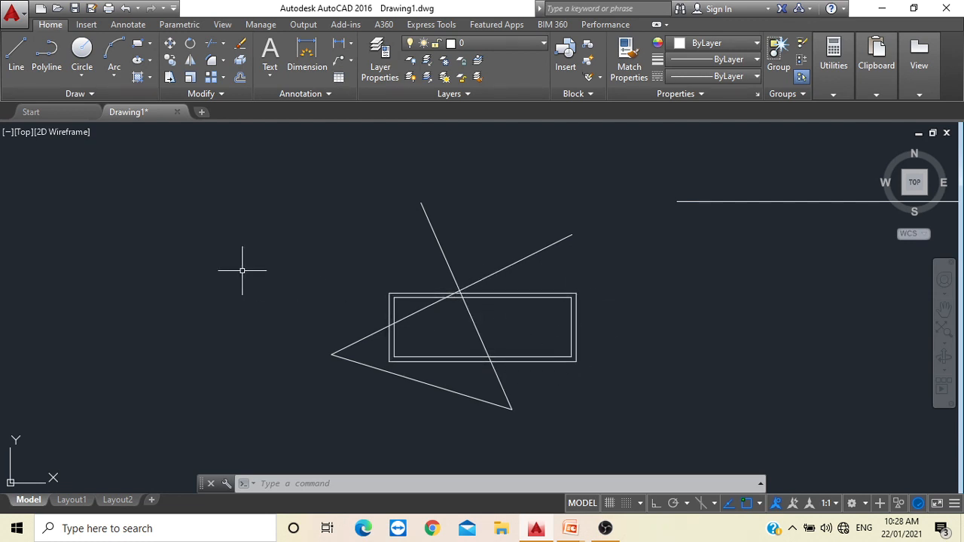
{"action": "type", "text": "TR"}
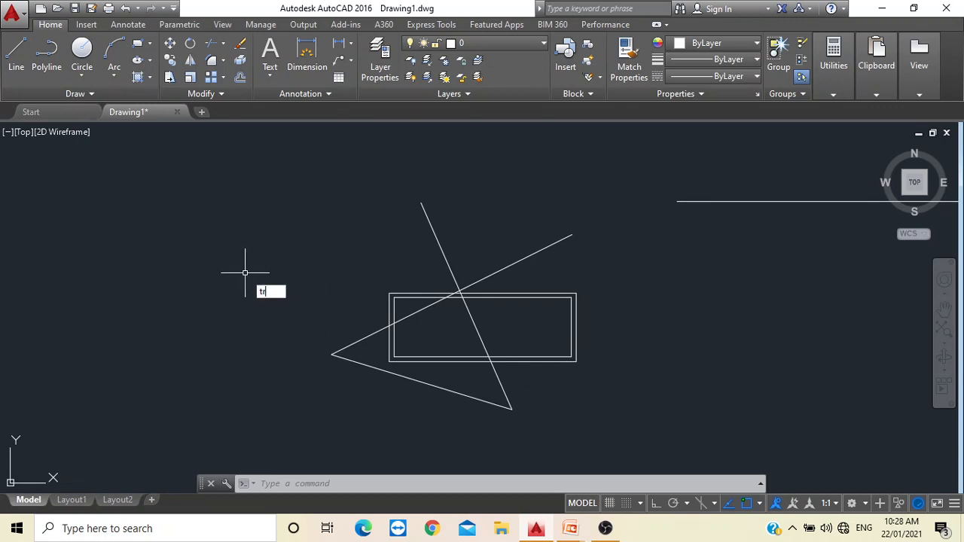
{"action": "key", "text": "Return"}
{"action": "key", "text": "Return"}
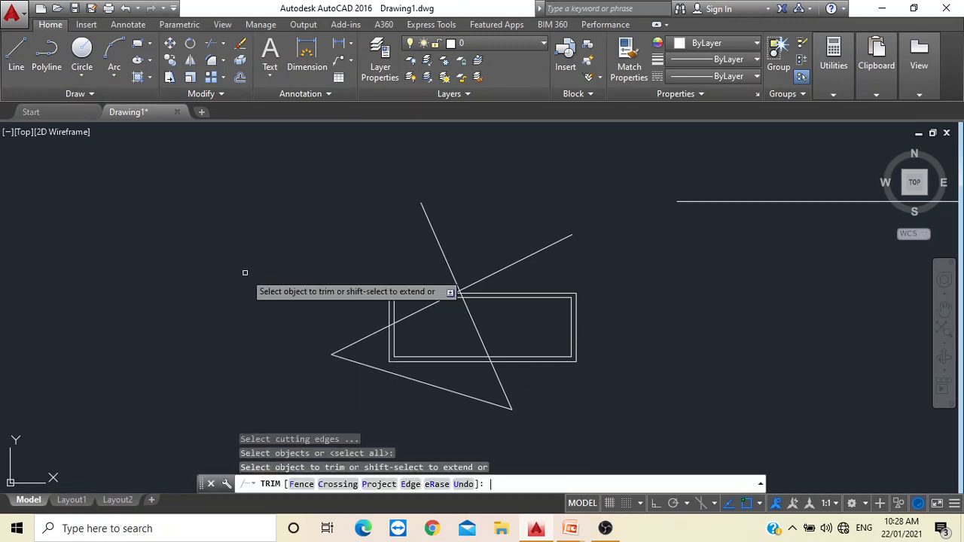
{"action": "left_click", "coordinate": [526, 293]}
{"action": "left_click", "coordinate": [524, 297]}
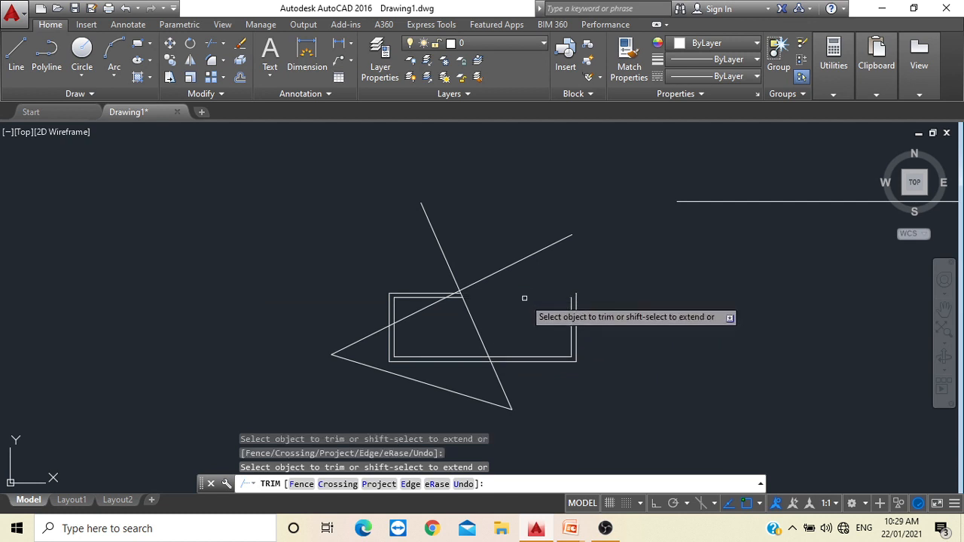
Trim away the right sides and the lower edges of both rectangles beyond the steep slanted line, and end the Trim command.
{"action": "left_click", "coordinate": [578, 305]}
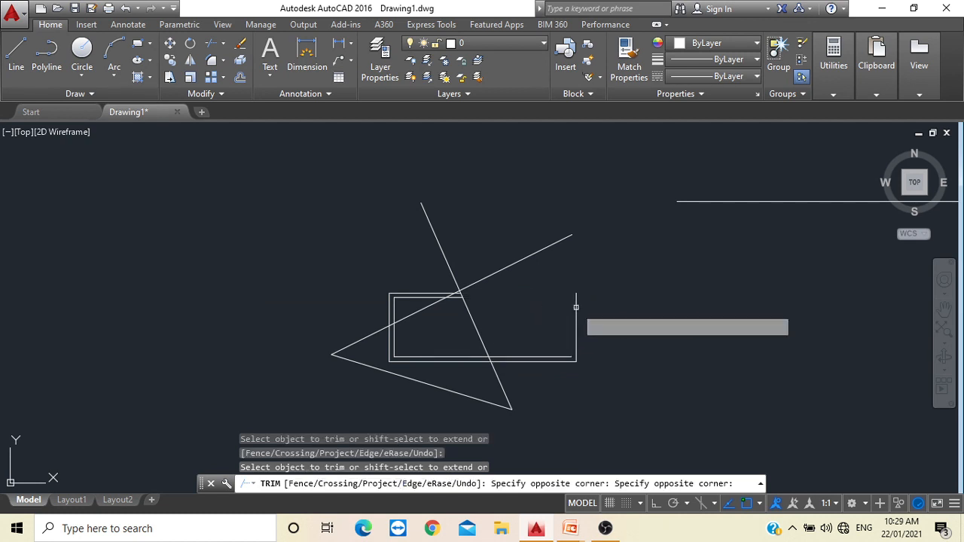
{"action": "left_click", "coordinate": [577, 315]}
{"action": "left_click", "coordinate": [577, 315]}
{"action": "left_click", "coordinate": [577, 315]}
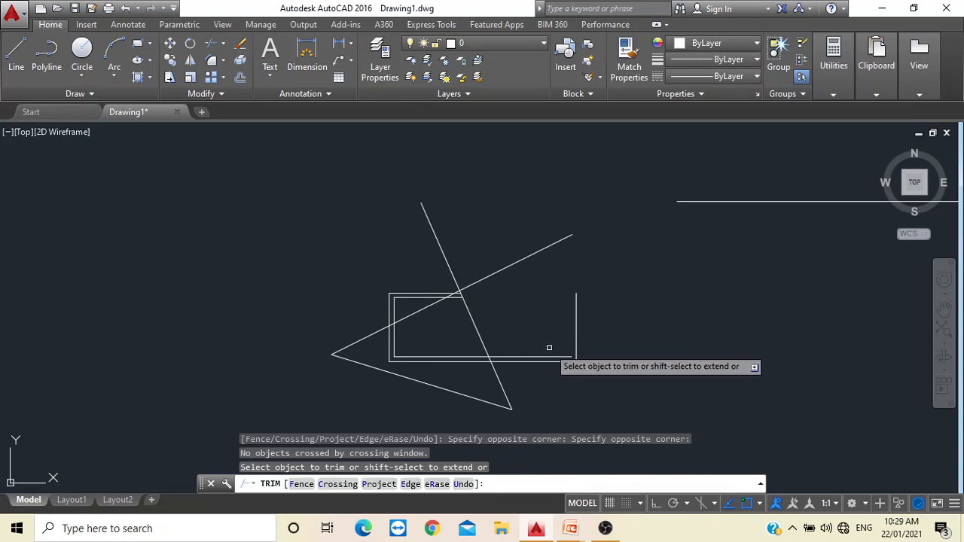
{"action": "left_click", "coordinate": [575, 344]}
{"action": "left_click", "coordinate": [559, 356]}
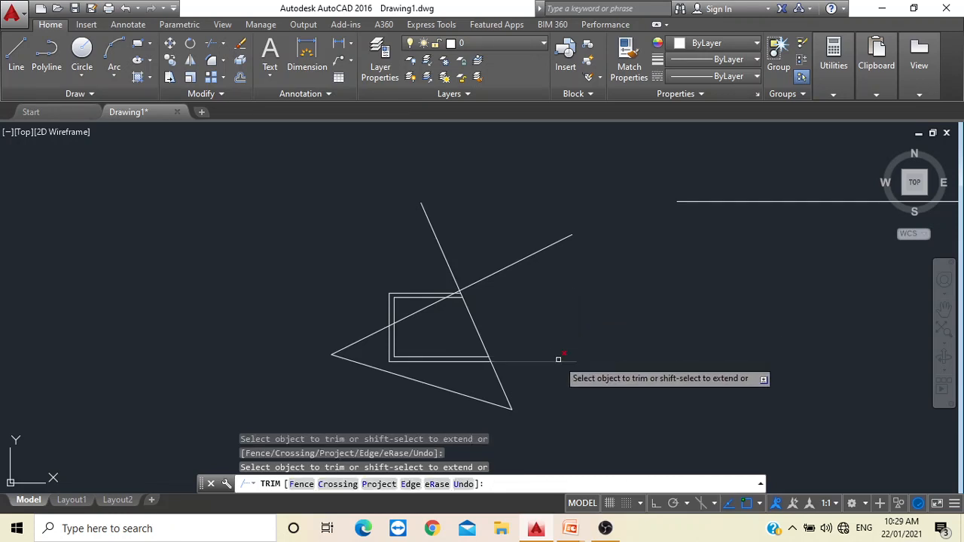
{"action": "left_click", "coordinate": [557, 361]}
{"action": "key", "text": "Escape"}
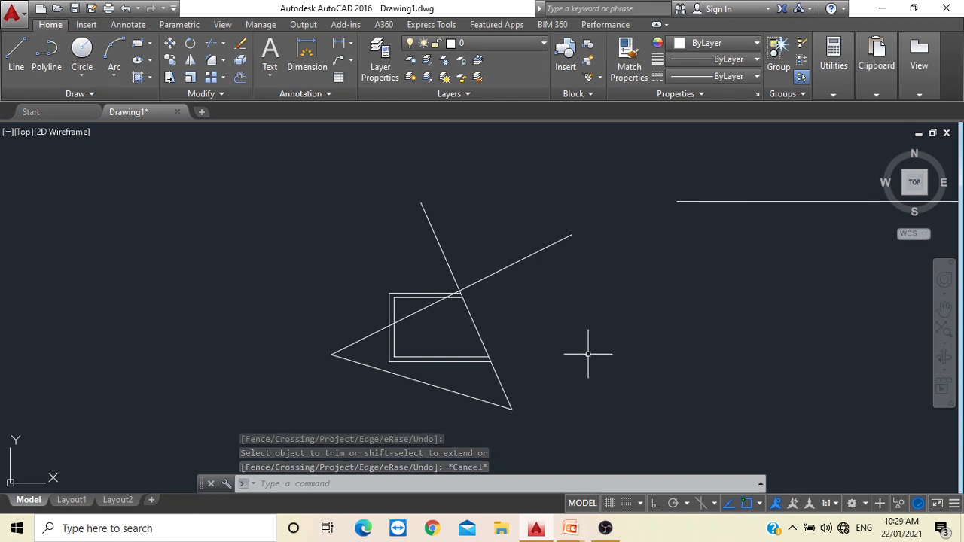
{"action": "scroll", "coordinate": [584, 351], "scroll_direction": "down", "scroll_amount": 5}
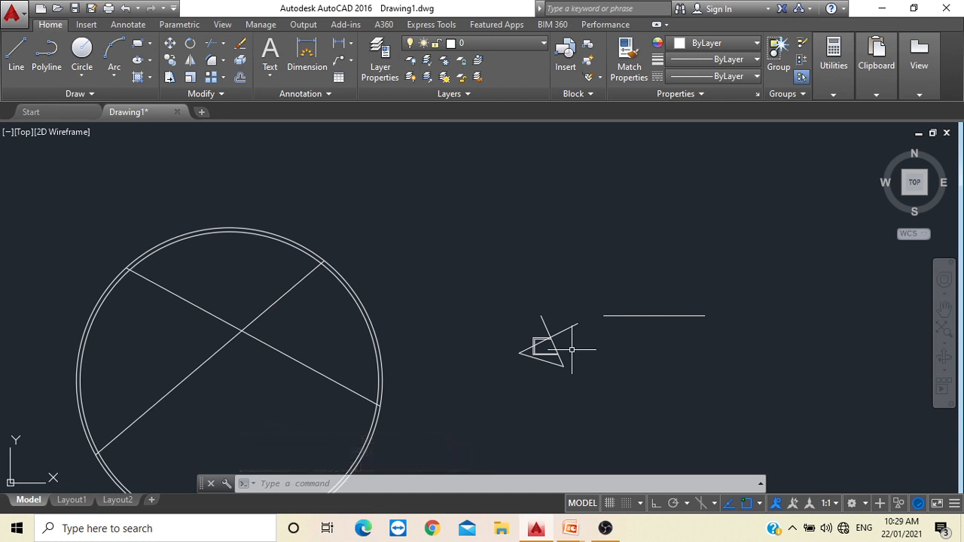
{"action": "scroll", "coordinate": [584, 349], "scroll_direction": "down", "scroll_amount": 2}
{"action": "mouse_move", "coordinate": [686, 342]}
{"action": "middle_mouse_down"}
{"action": "mouse_move", "coordinate": [620, 334]}
{"action": "mouse_move", "coordinate": [517, 281]}
{"action": "mouse_move", "coordinate": [469, 295]}
{"action": "middle_mouse_up"}
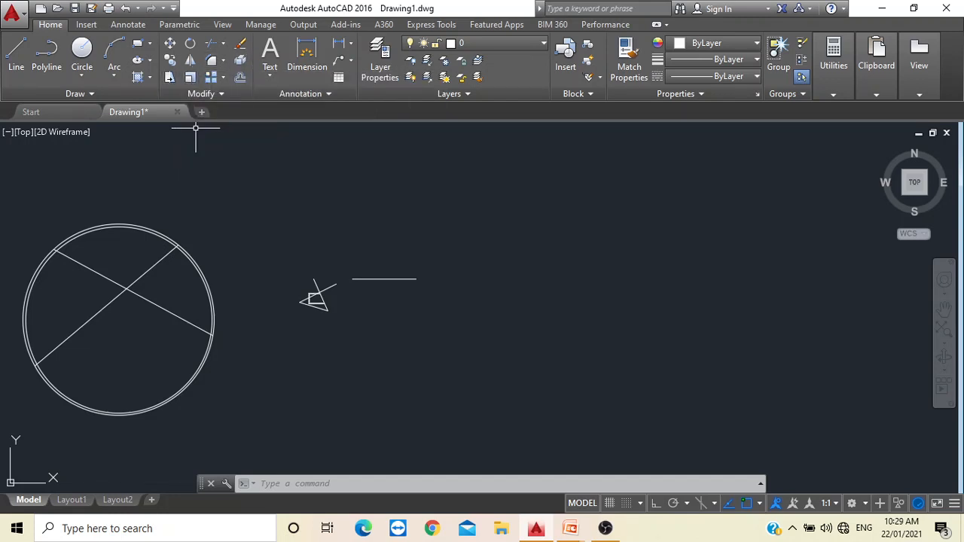
{"action": "left_click", "coordinate": [604, 530]}
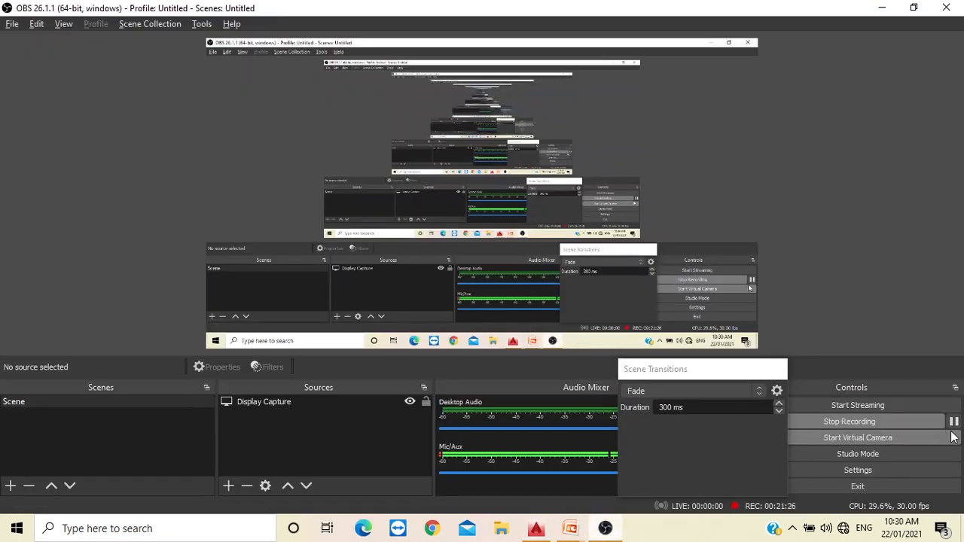